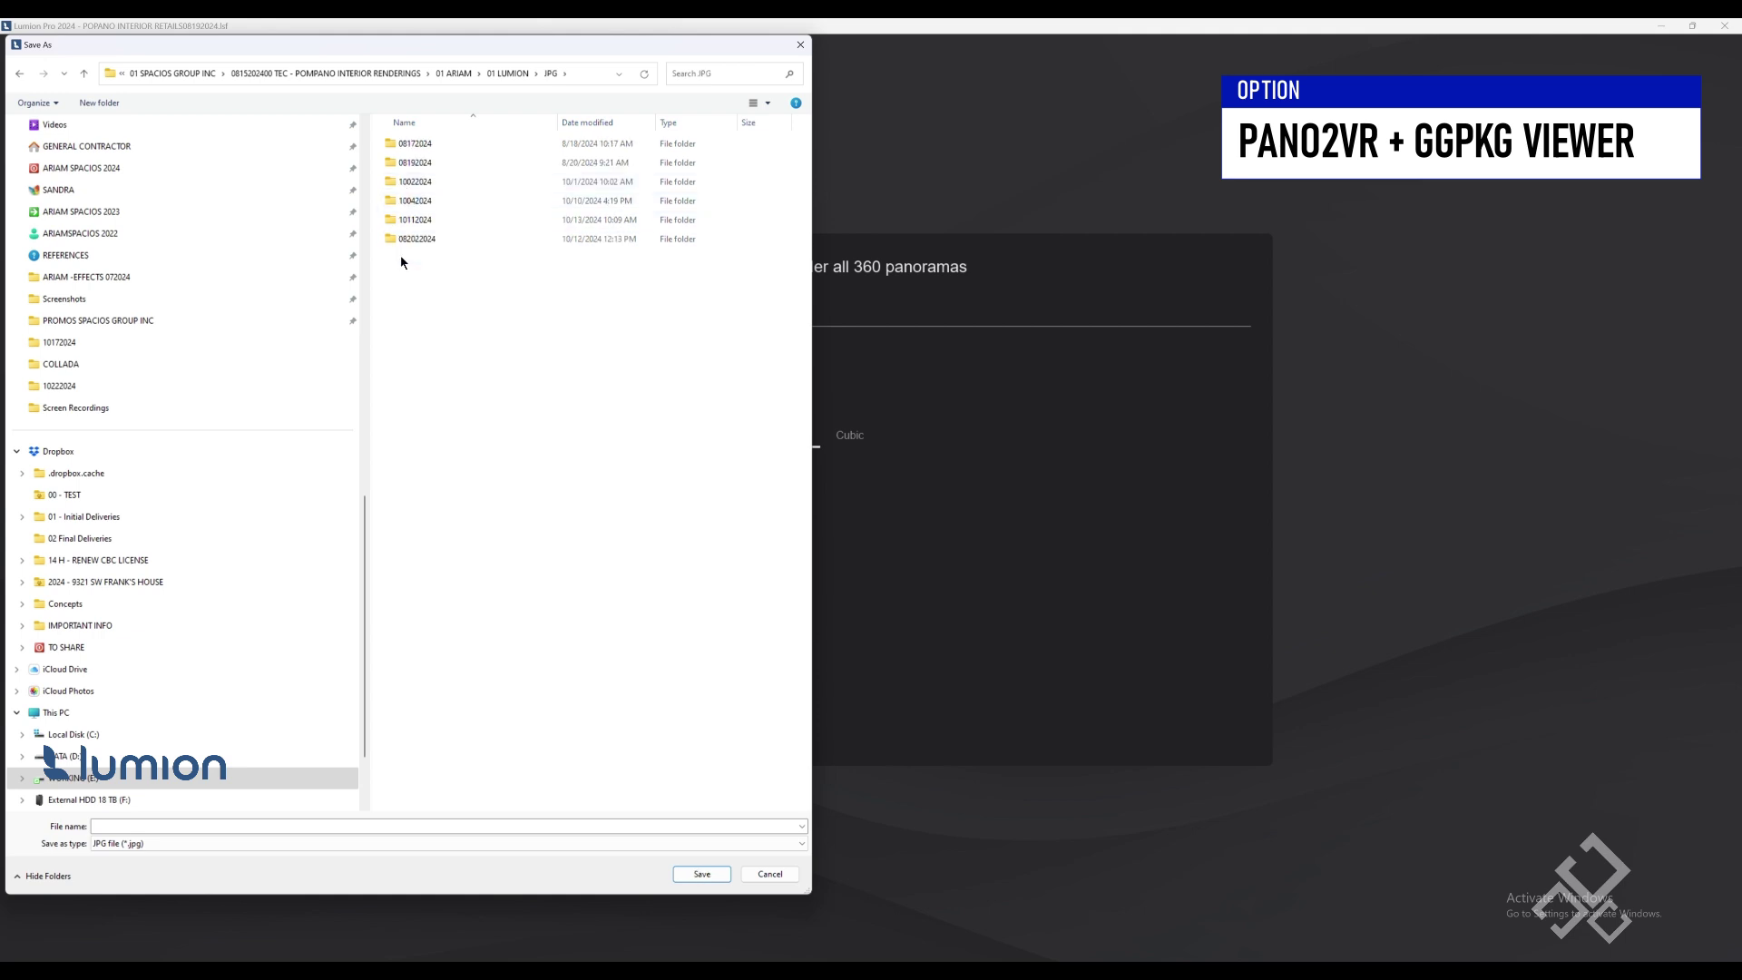
Create a folder named 10222024 inside JPG 360 and save the 360 panorama renders there as JPG files named 360
{"action": "left_click", "coordinate": [413, 202]}
{"action": "double_click", "coordinate": [413, 202]}
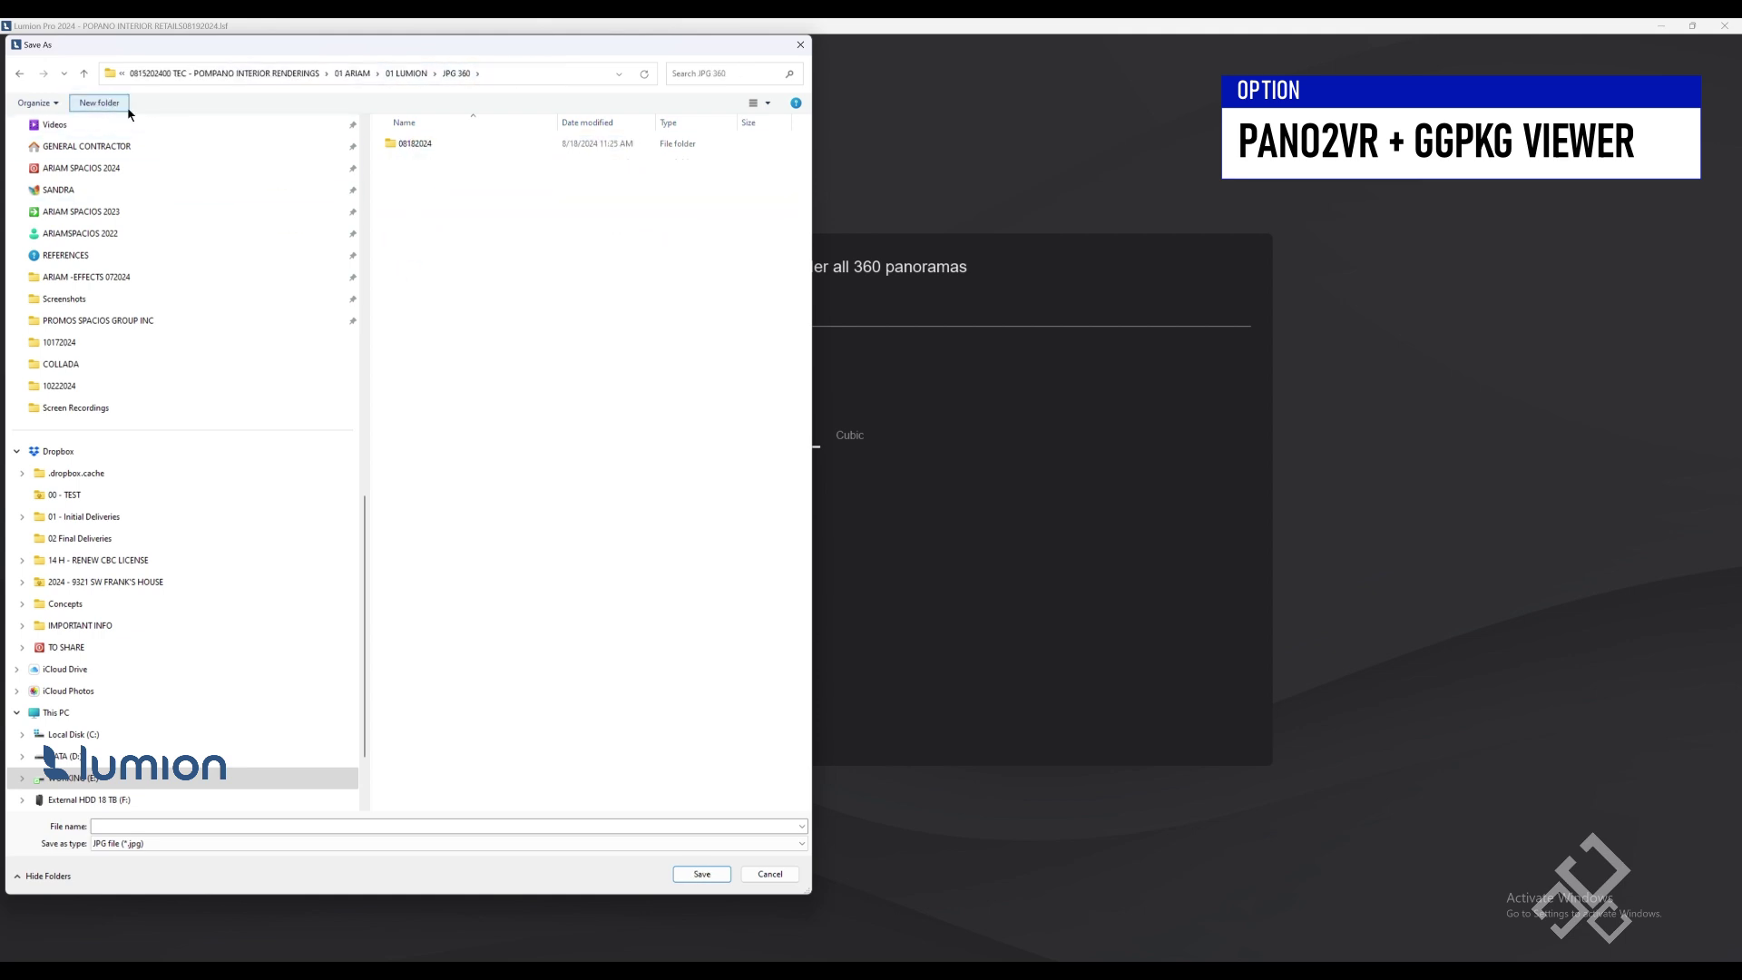
{"action": "left_click", "coordinate": [99, 103]}
{"action": "type", "text": "10222024"}
{"action": "key", "text": "Return"}
{"action": "key", "text": "Return"}
{"action": "left_click", "coordinate": [105, 830]}
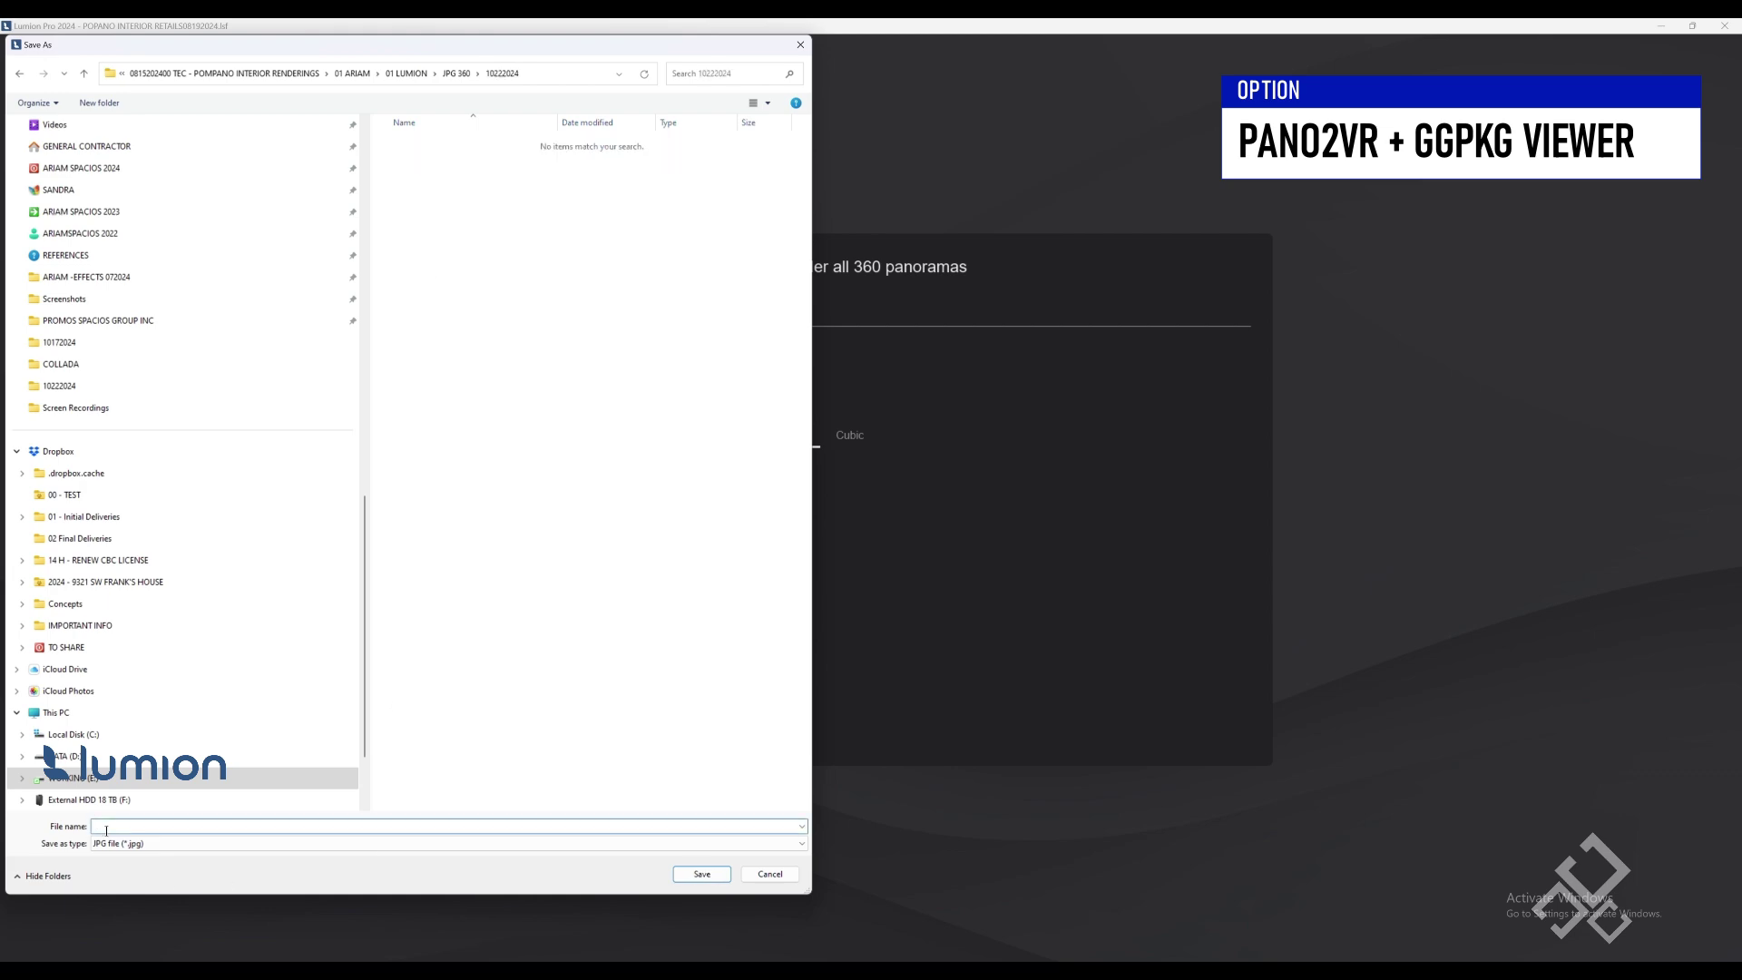
{"action": "type", "text": "360"}
{"action": "key", "text": "Return"}
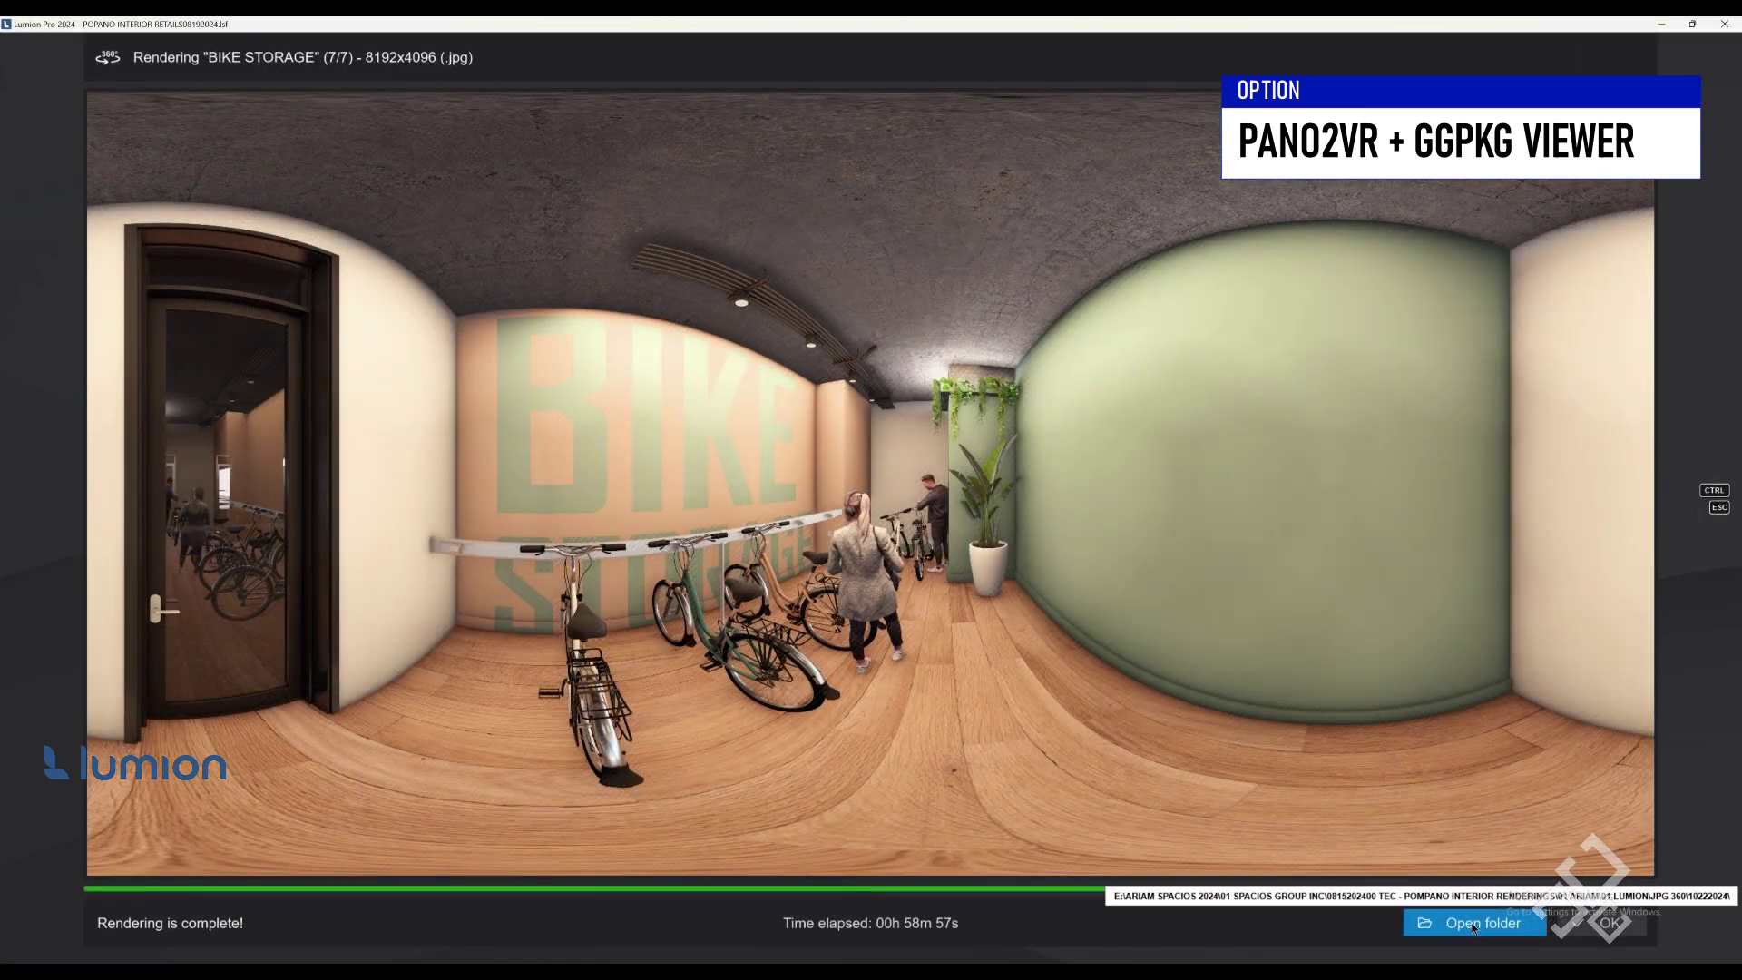
Open the render output folder and preview each rendered 360 panorama, from BIKE STORAGE through MOVIE THEATER
{"action": "left_click", "coordinate": [1473, 924]}
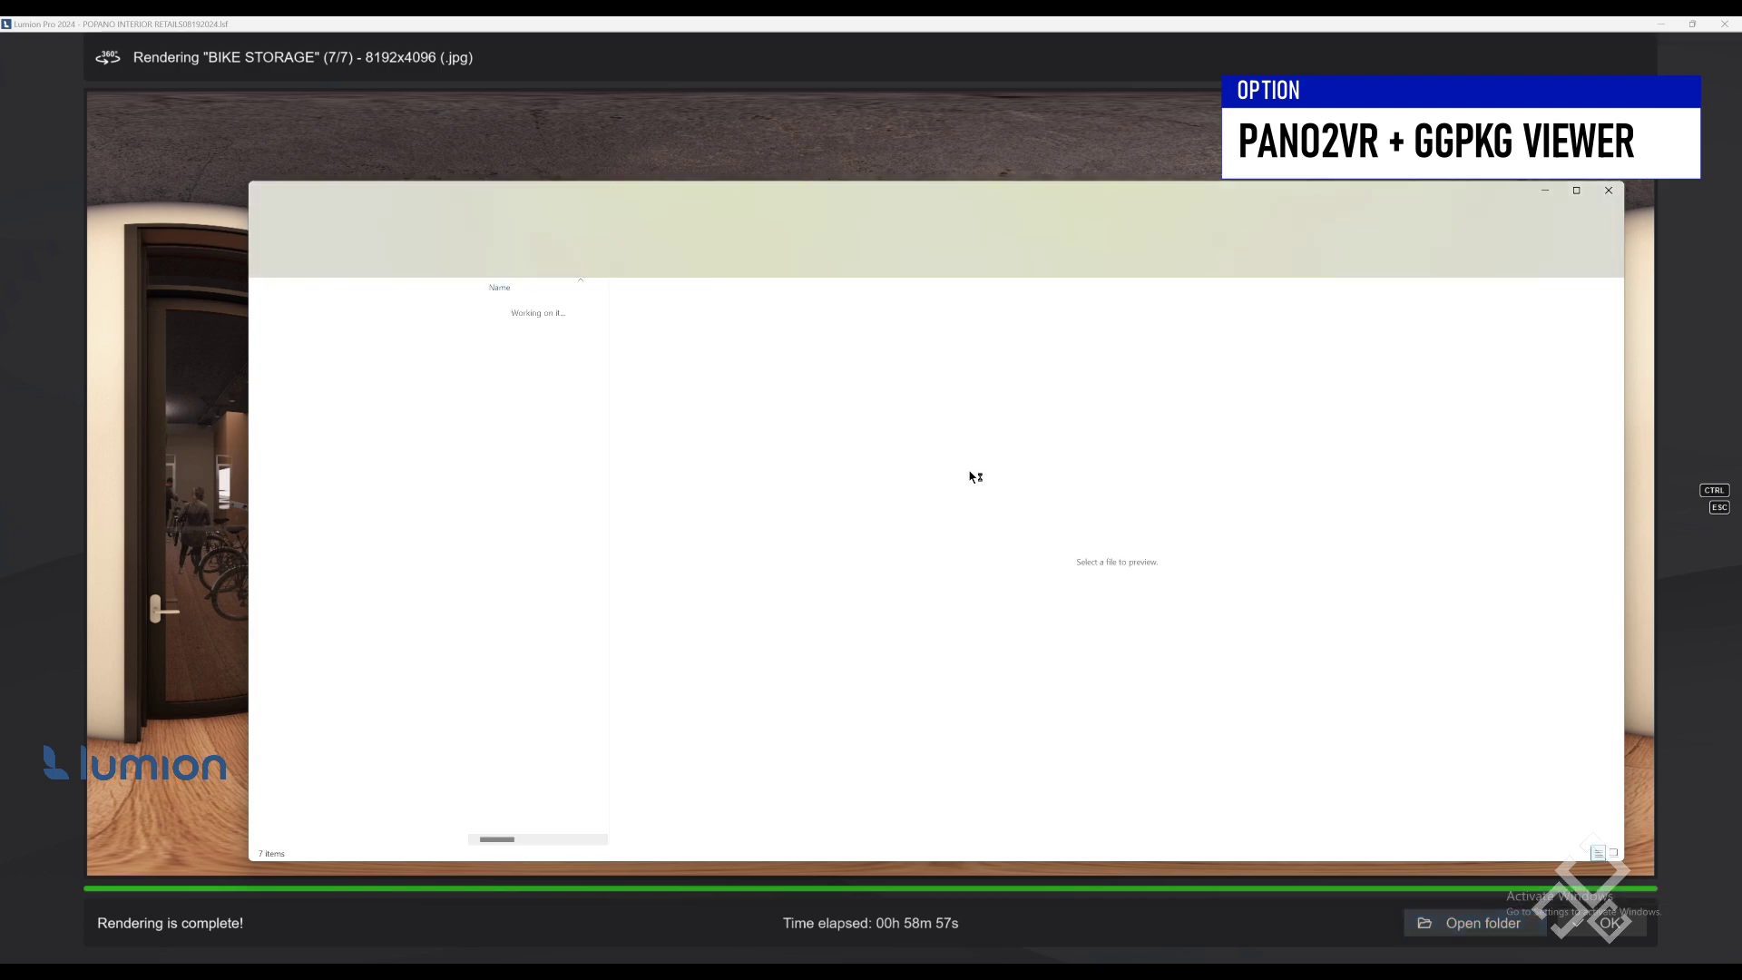
{"action": "left_click", "coordinate": [514, 337]}
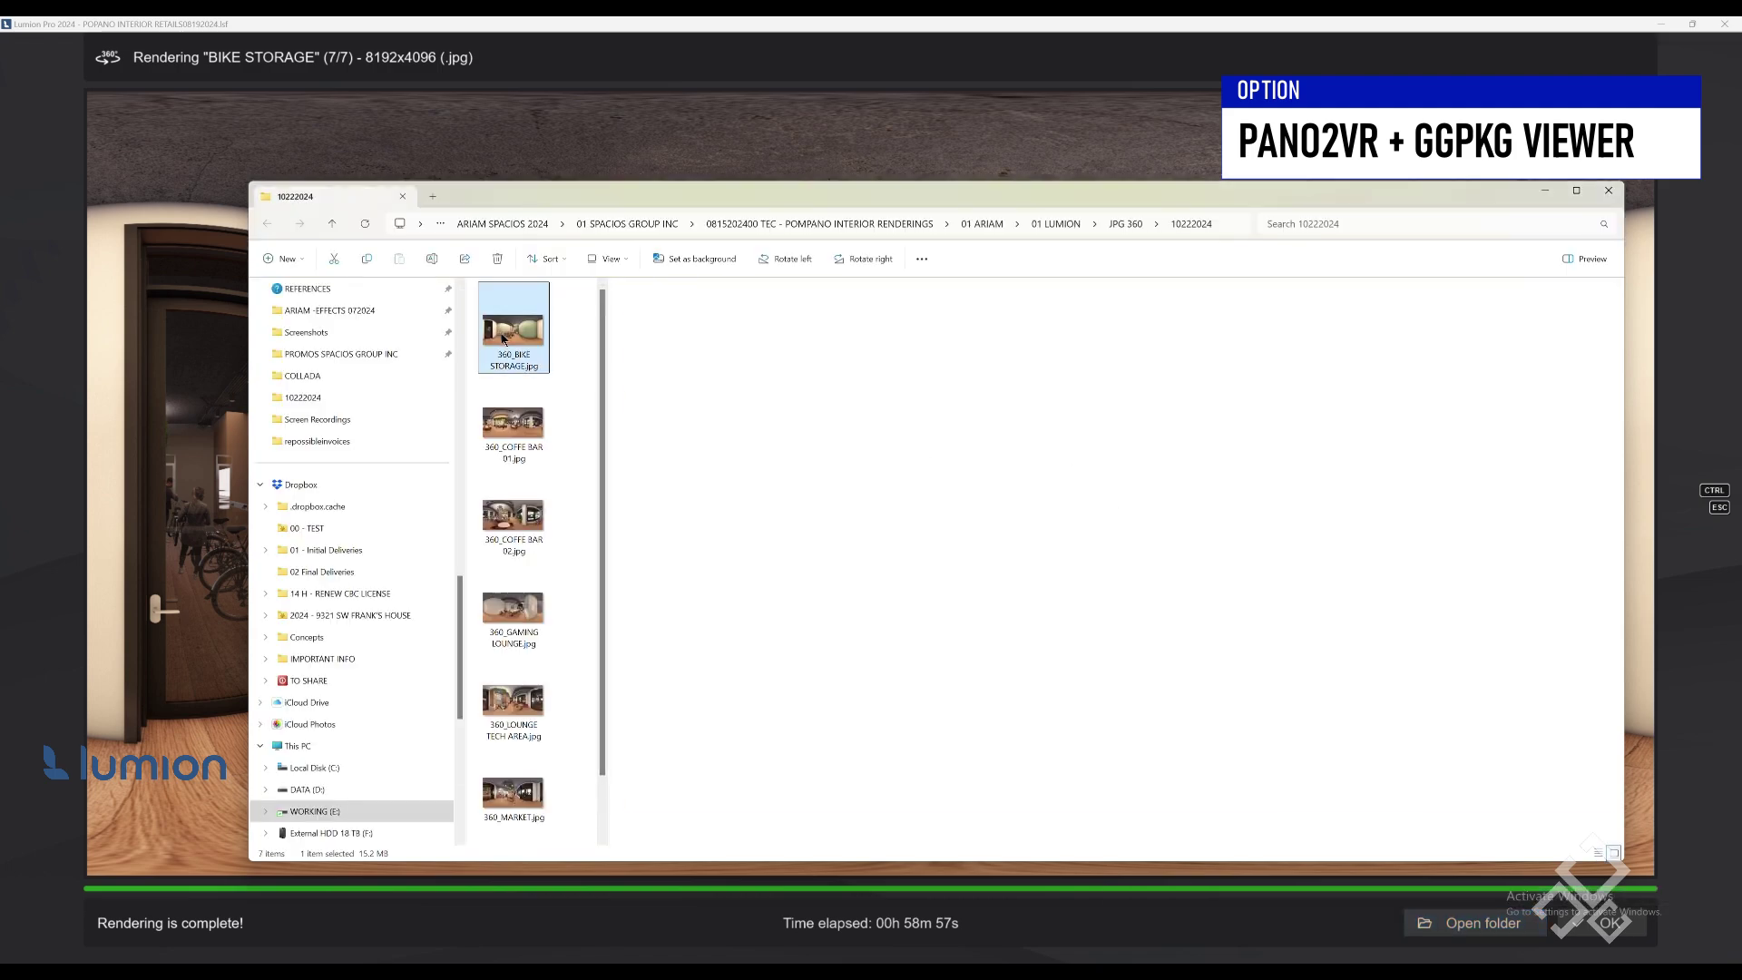
{"action": "left_click", "coordinate": [513, 422]}
{"action": "left_click", "coordinate": [535, 536]}
{"action": "left_click", "coordinate": [526, 617]}
{"action": "left_click", "coordinate": [523, 699]}
{"action": "scroll", "coordinate": [521, 695], "scroll_direction": "down", "scroll_amount": 1}
{"action": "left_click", "coordinate": [522, 717]}
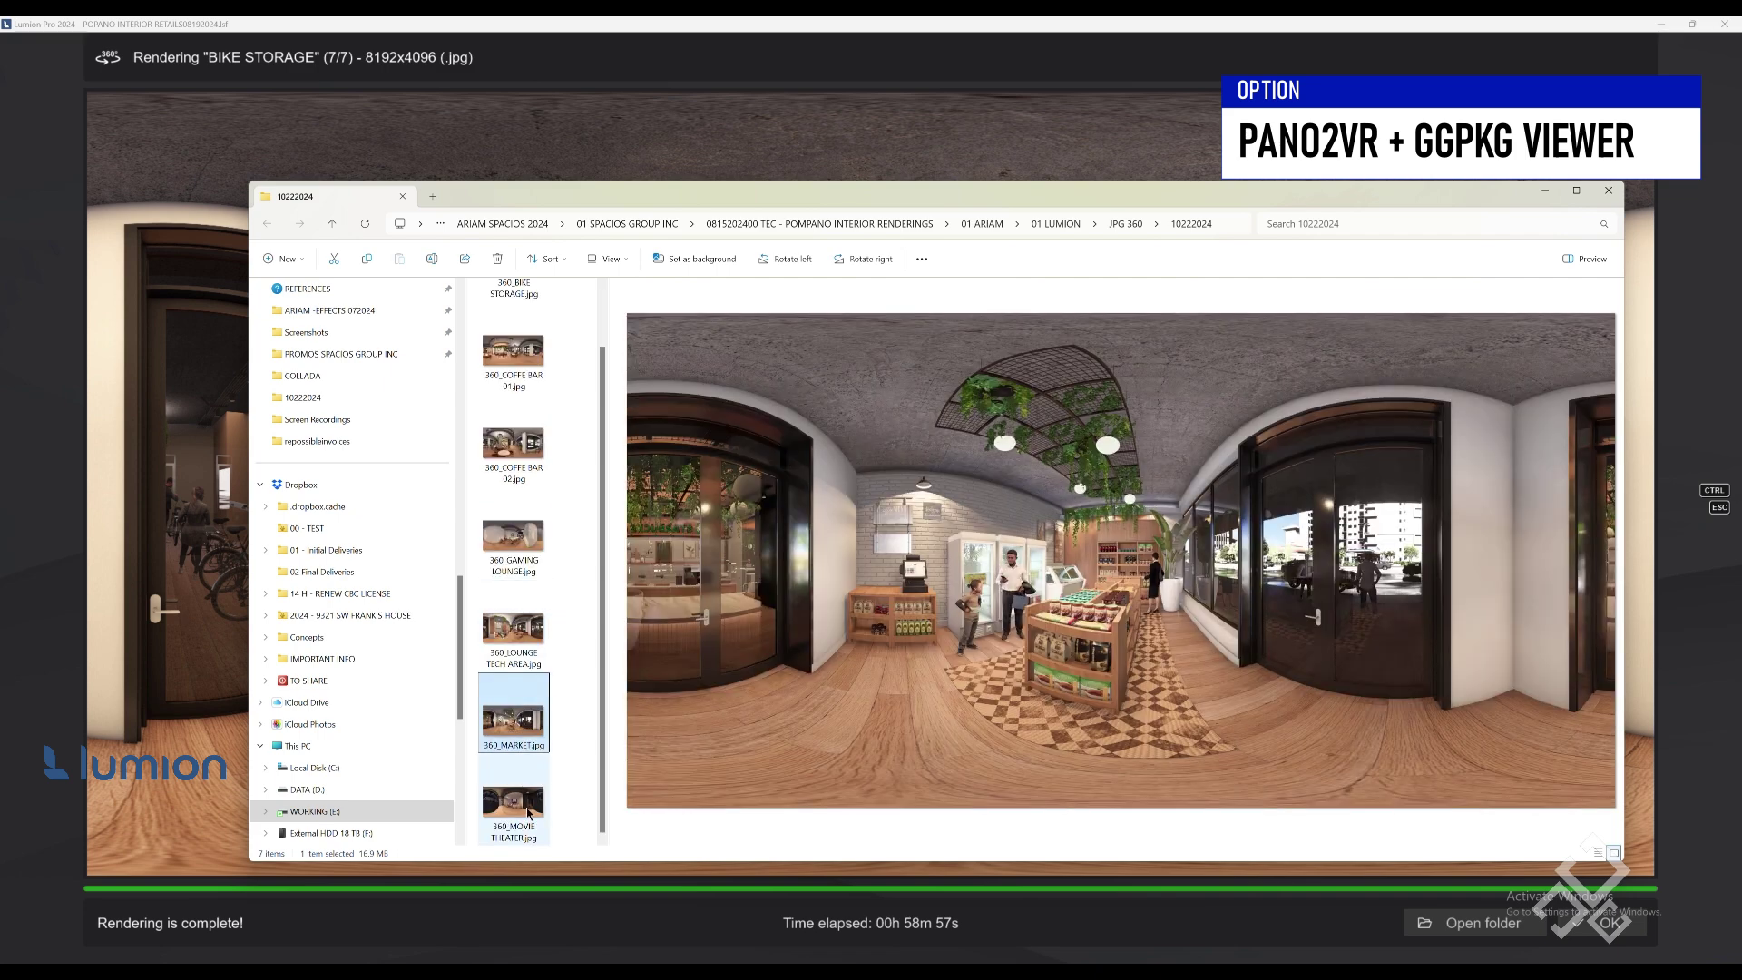
{"action": "left_click", "coordinate": [526, 799]}
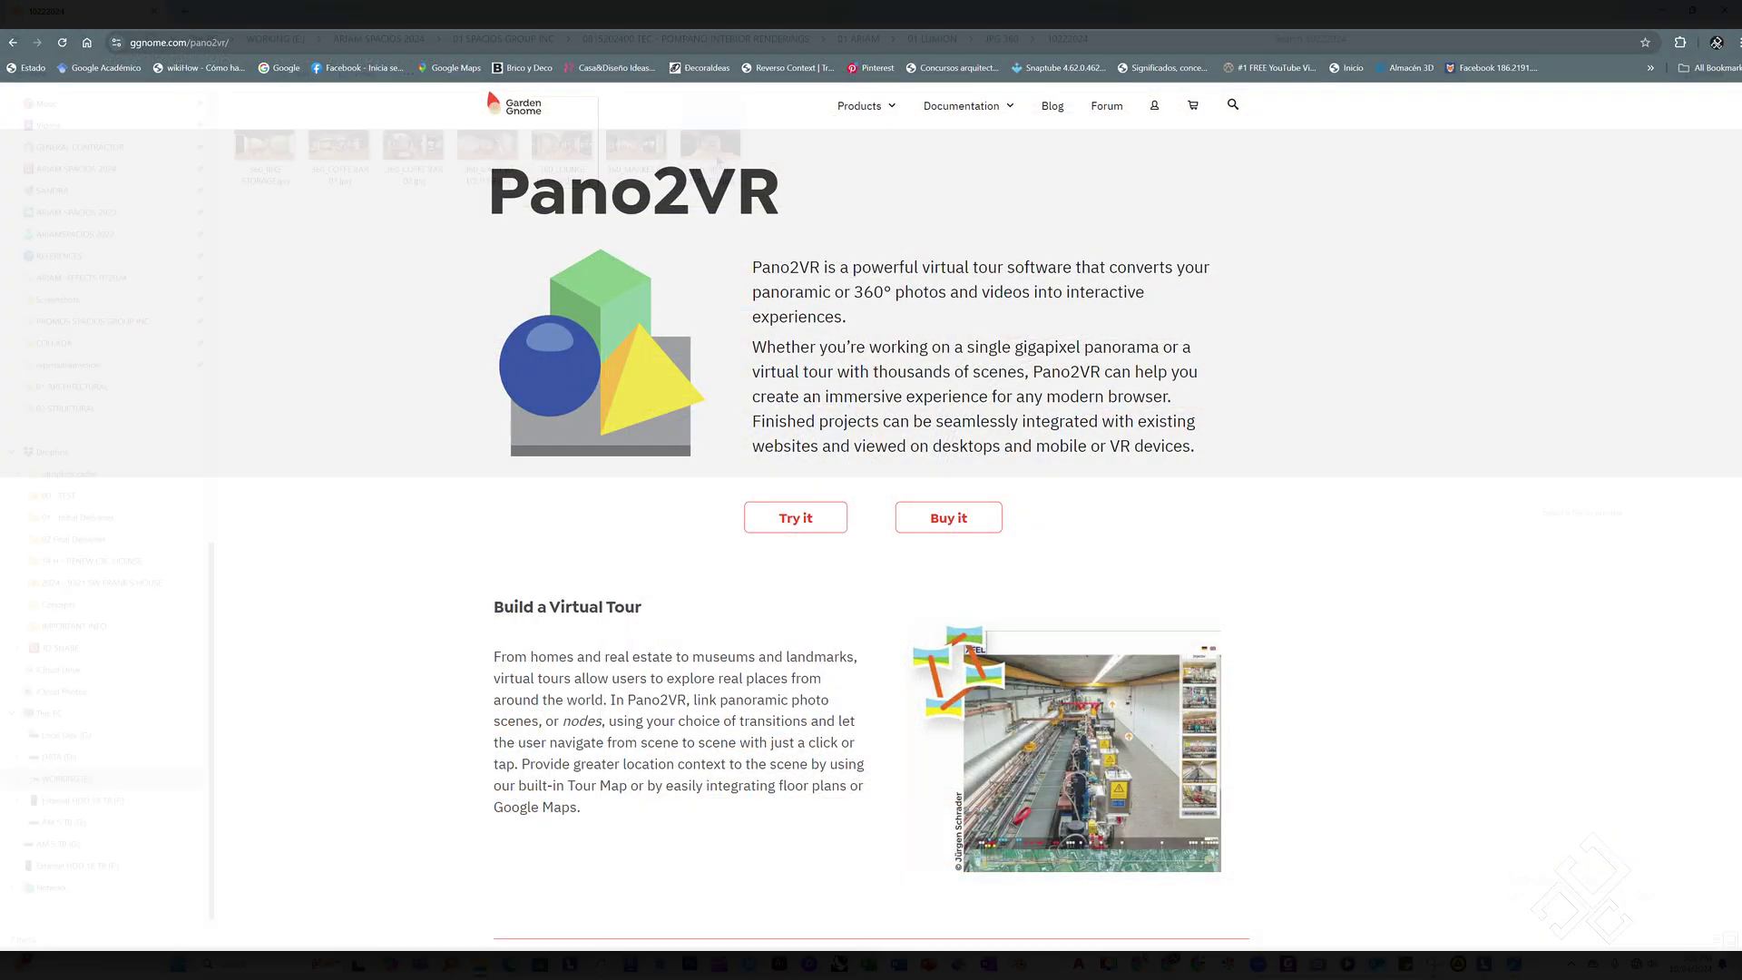
Bring all seven 360 panoramas from the 10222024 folder into Pano2VR and make 360_COFFE BAR 01 the tour's start node
{"action": "left_click", "coordinate": [280, 170], "text": "shift"}
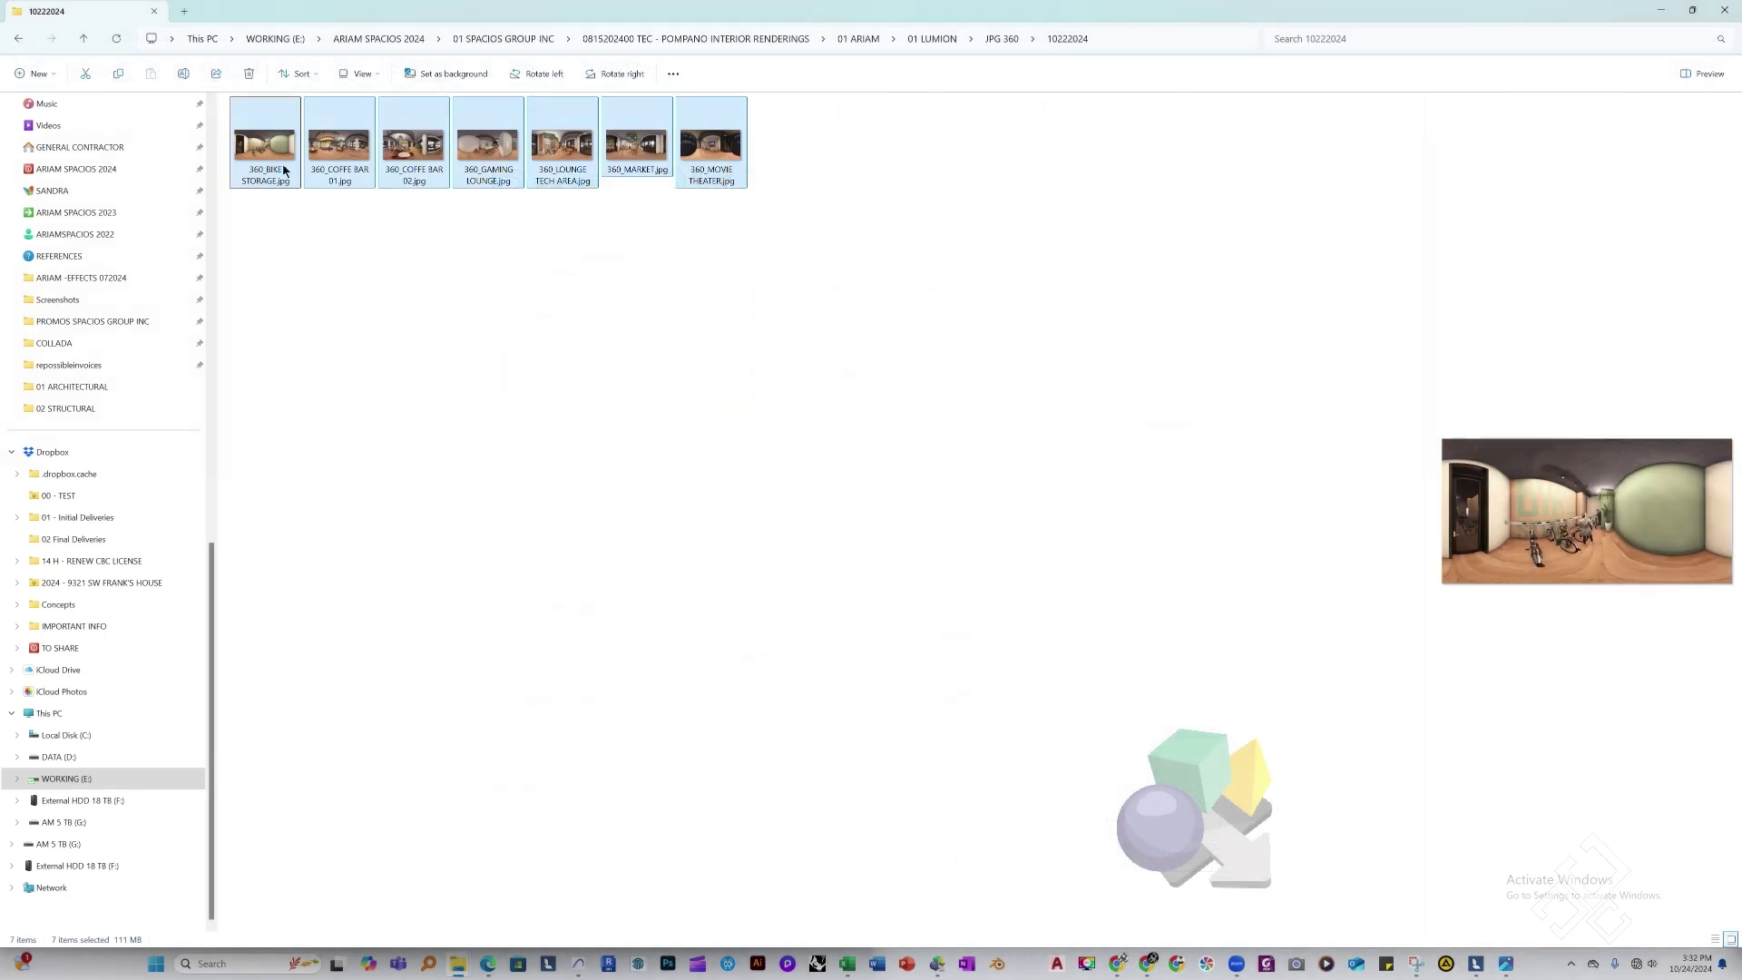
{"action": "left_click_drag", "start_coordinate": [282, 171], "coordinate": [531, 776]}
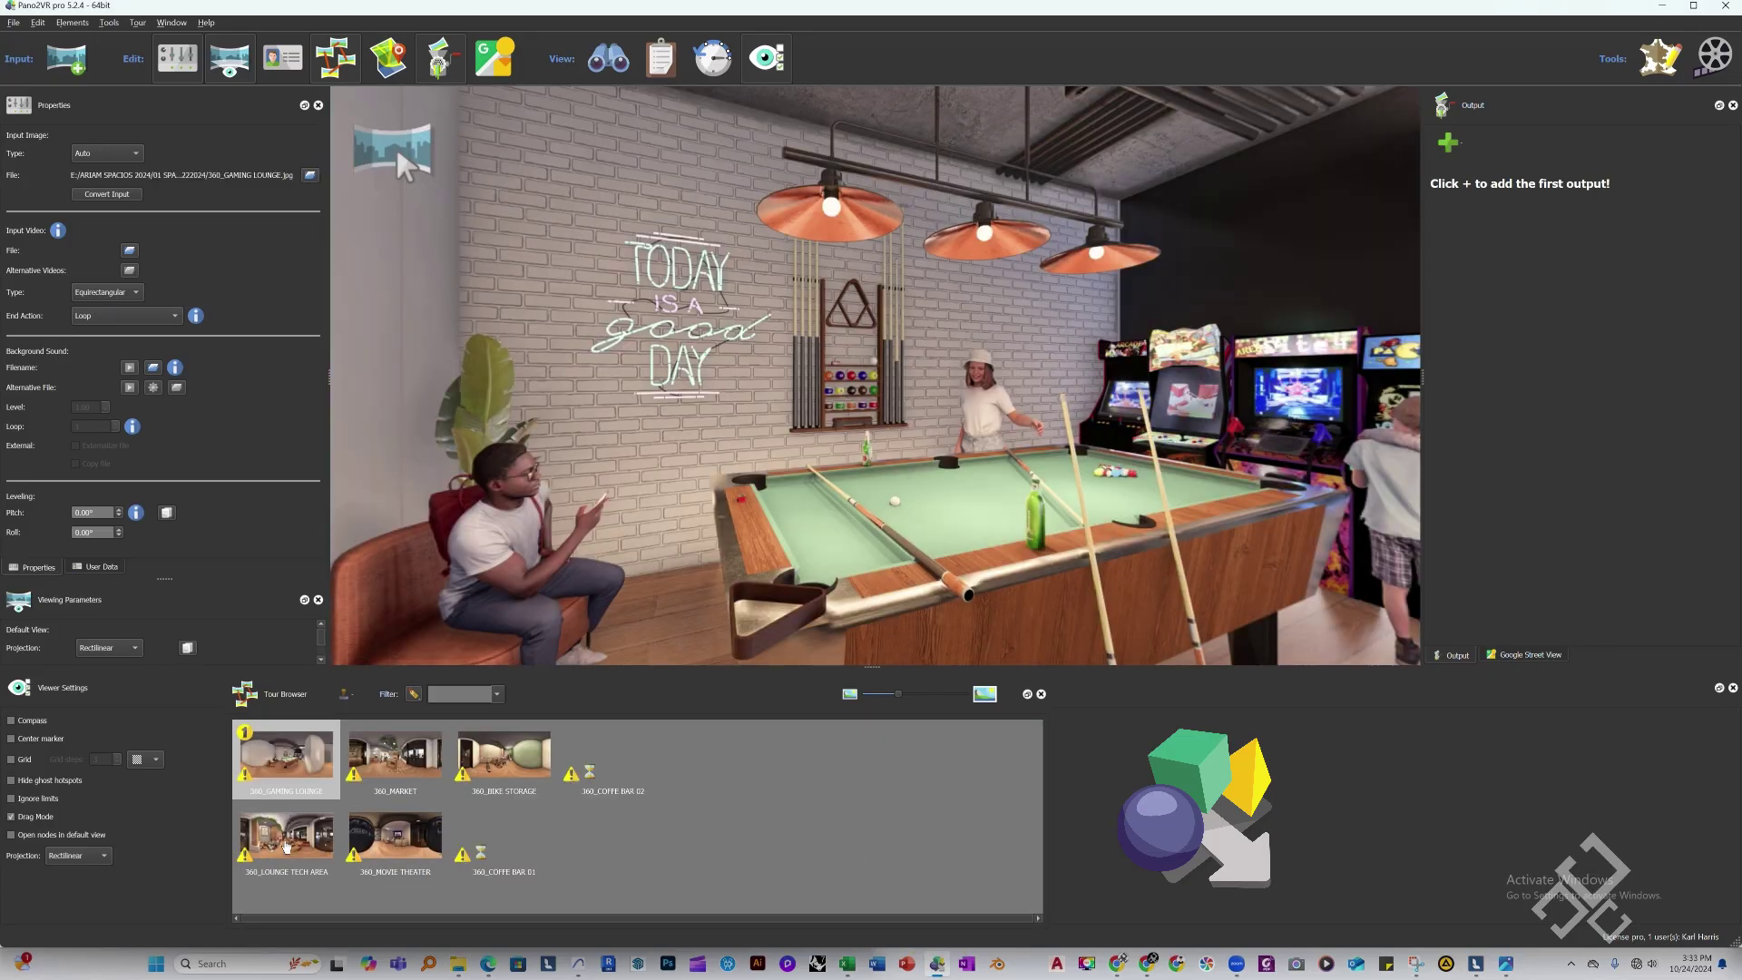
{"action": "left_click", "coordinate": [292, 853]}
{"action": "left_click", "coordinate": [421, 836]}
{"action": "left_click", "coordinate": [530, 838]}
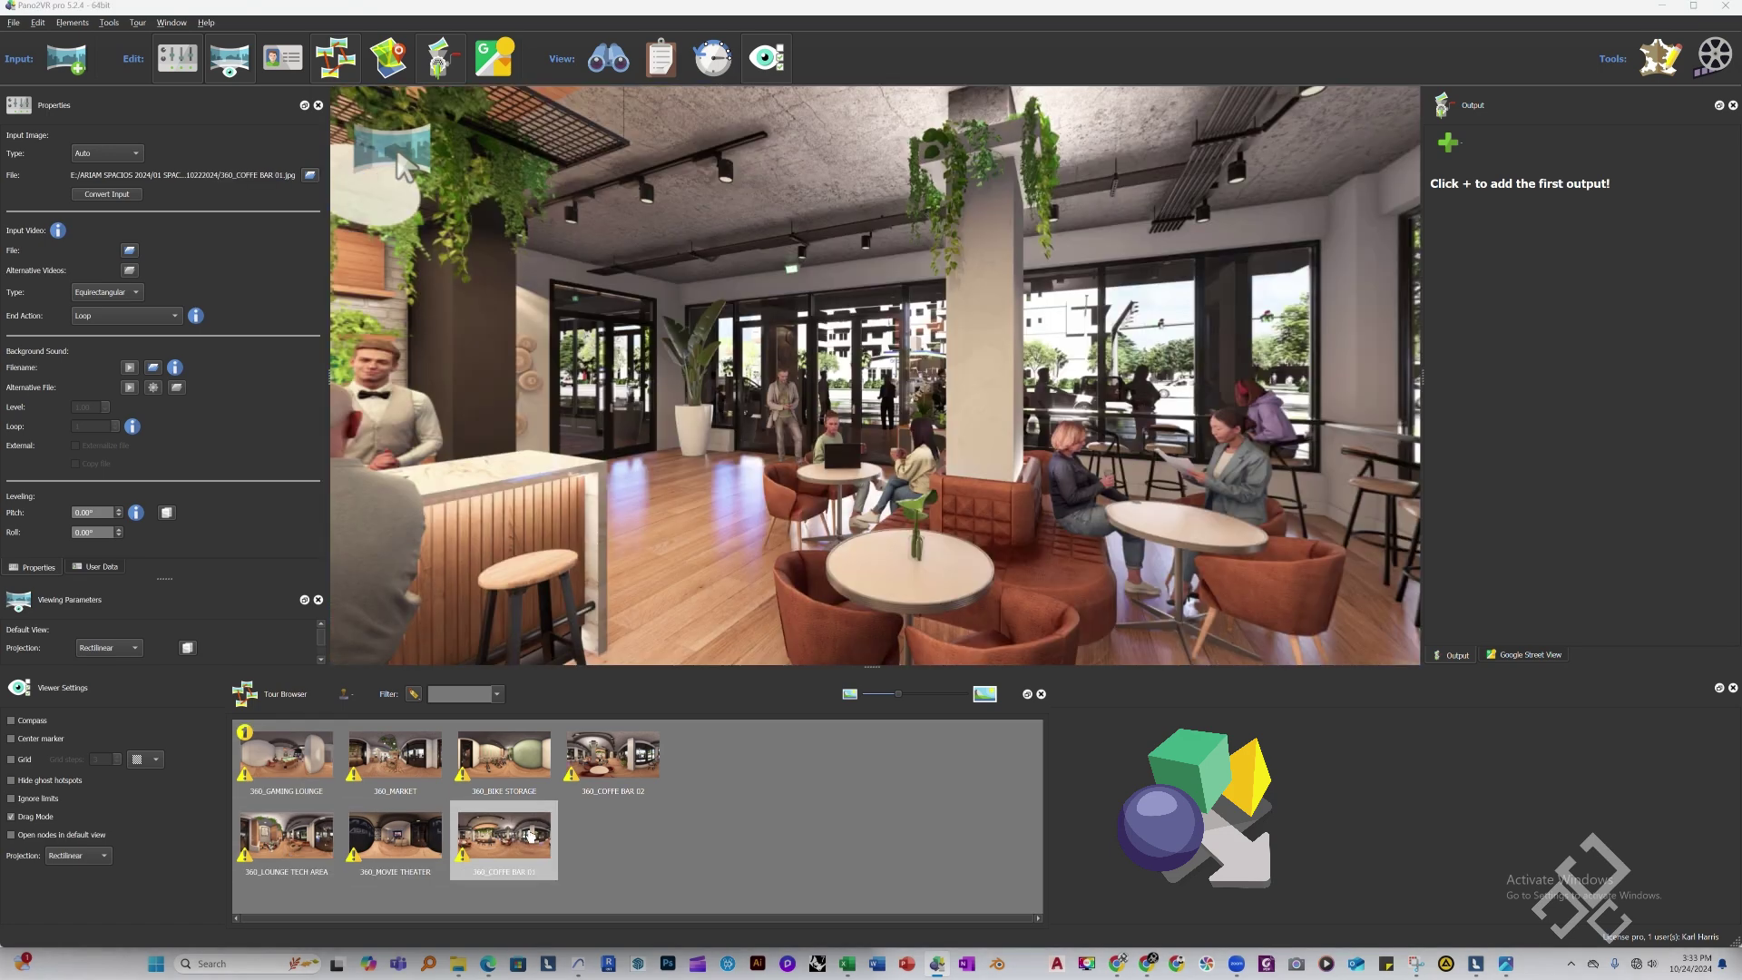
{"action": "right_click", "coordinate": [520, 828]}
{"action": "left_click", "coordinate": [509, 844]}
Place a point hotspot on the dark glass doors in the COFFE BAR 01 panorama and set its type to Tour Node
{"action": "left_click_drag", "start_coordinate": [563, 558], "coordinate": [858, 361]}
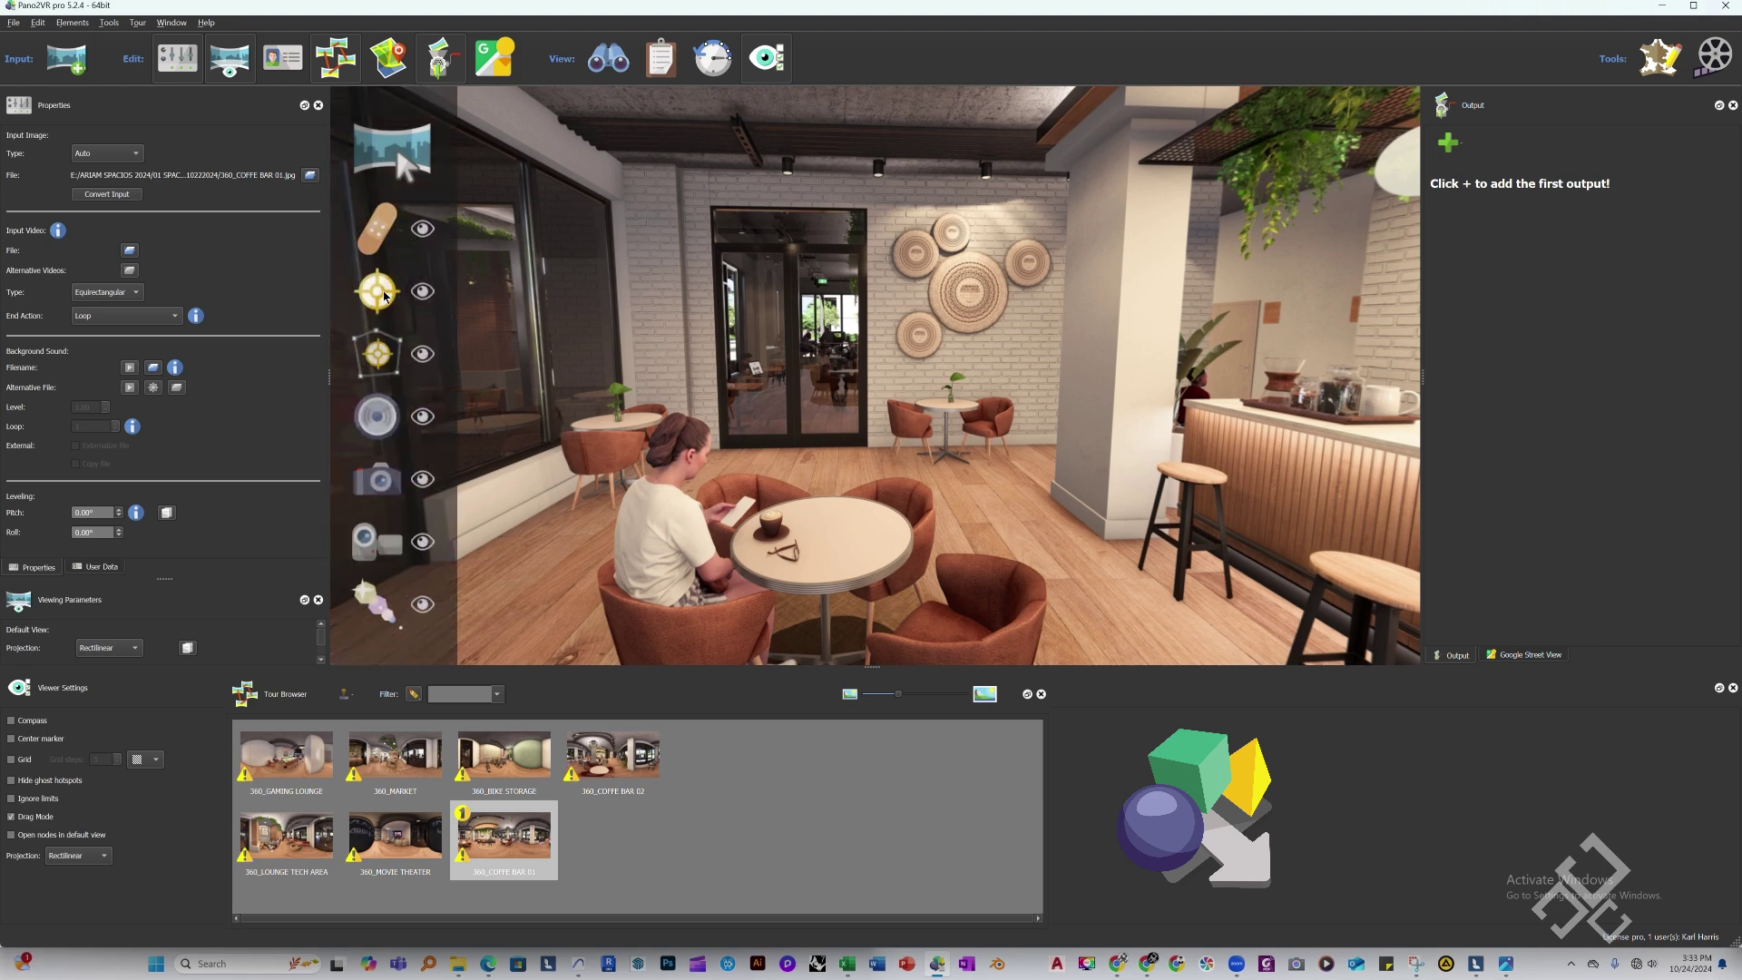
{"action": "left_click", "coordinate": [384, 295]}
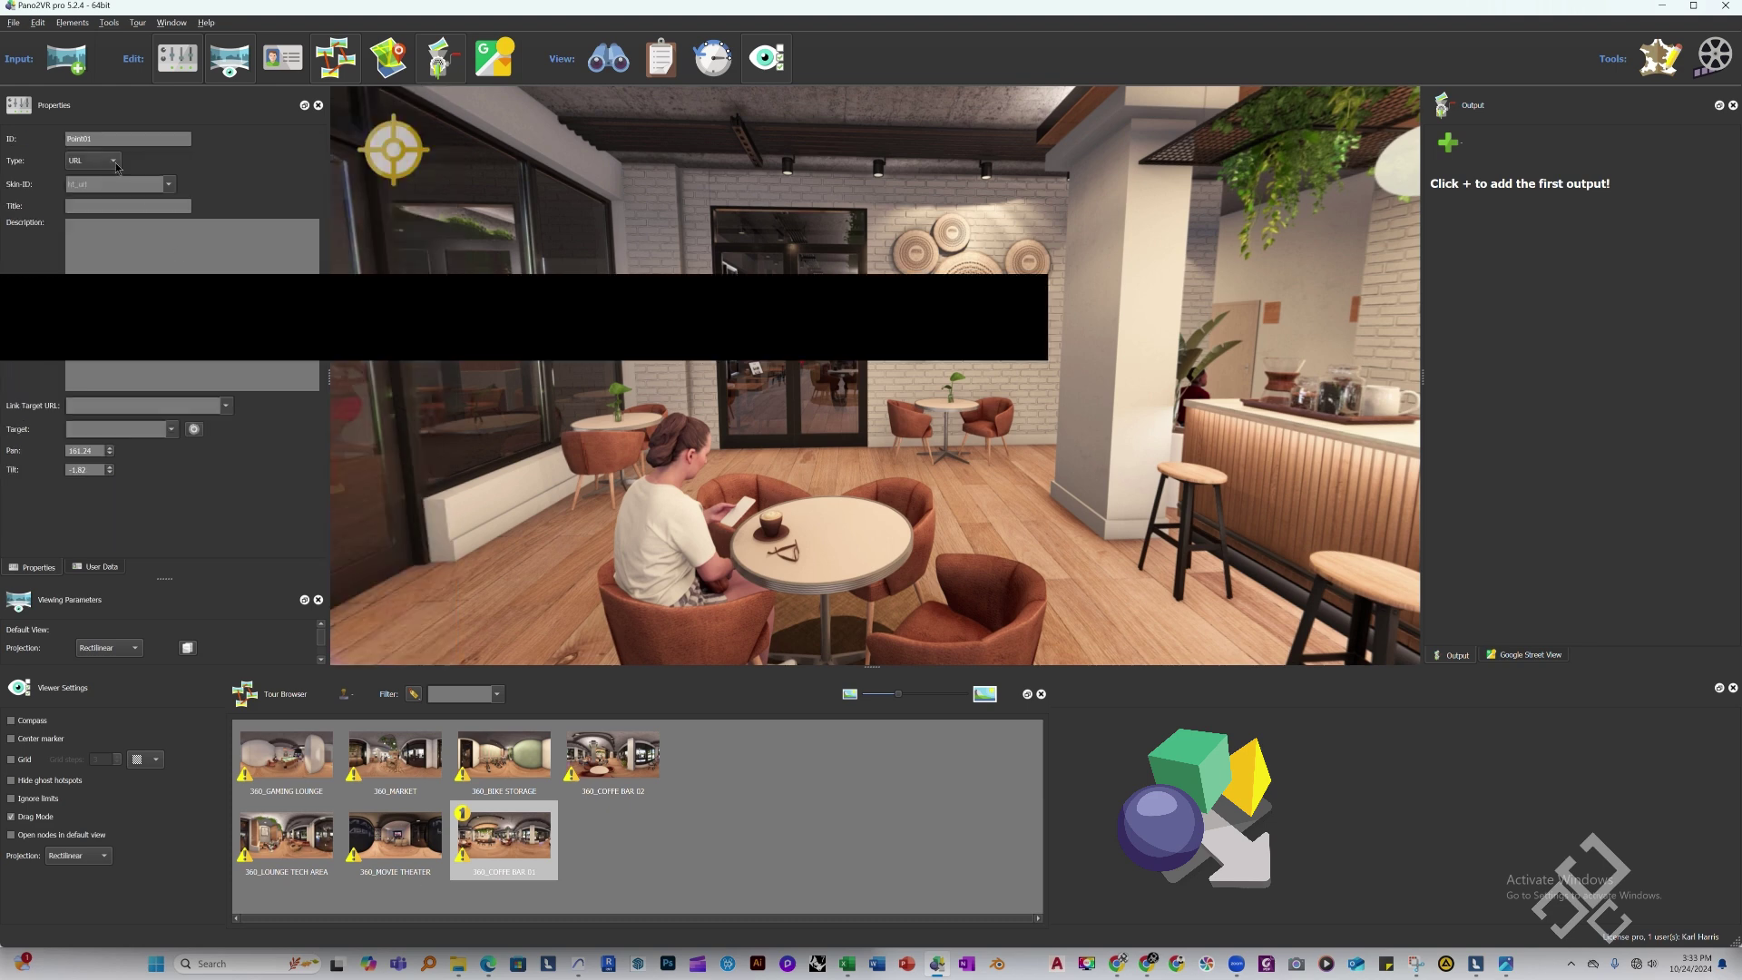
{"action": "left_click", "coordinate": [119, 161]}
{"action": "left_click", "coordinate": [91, 177]}
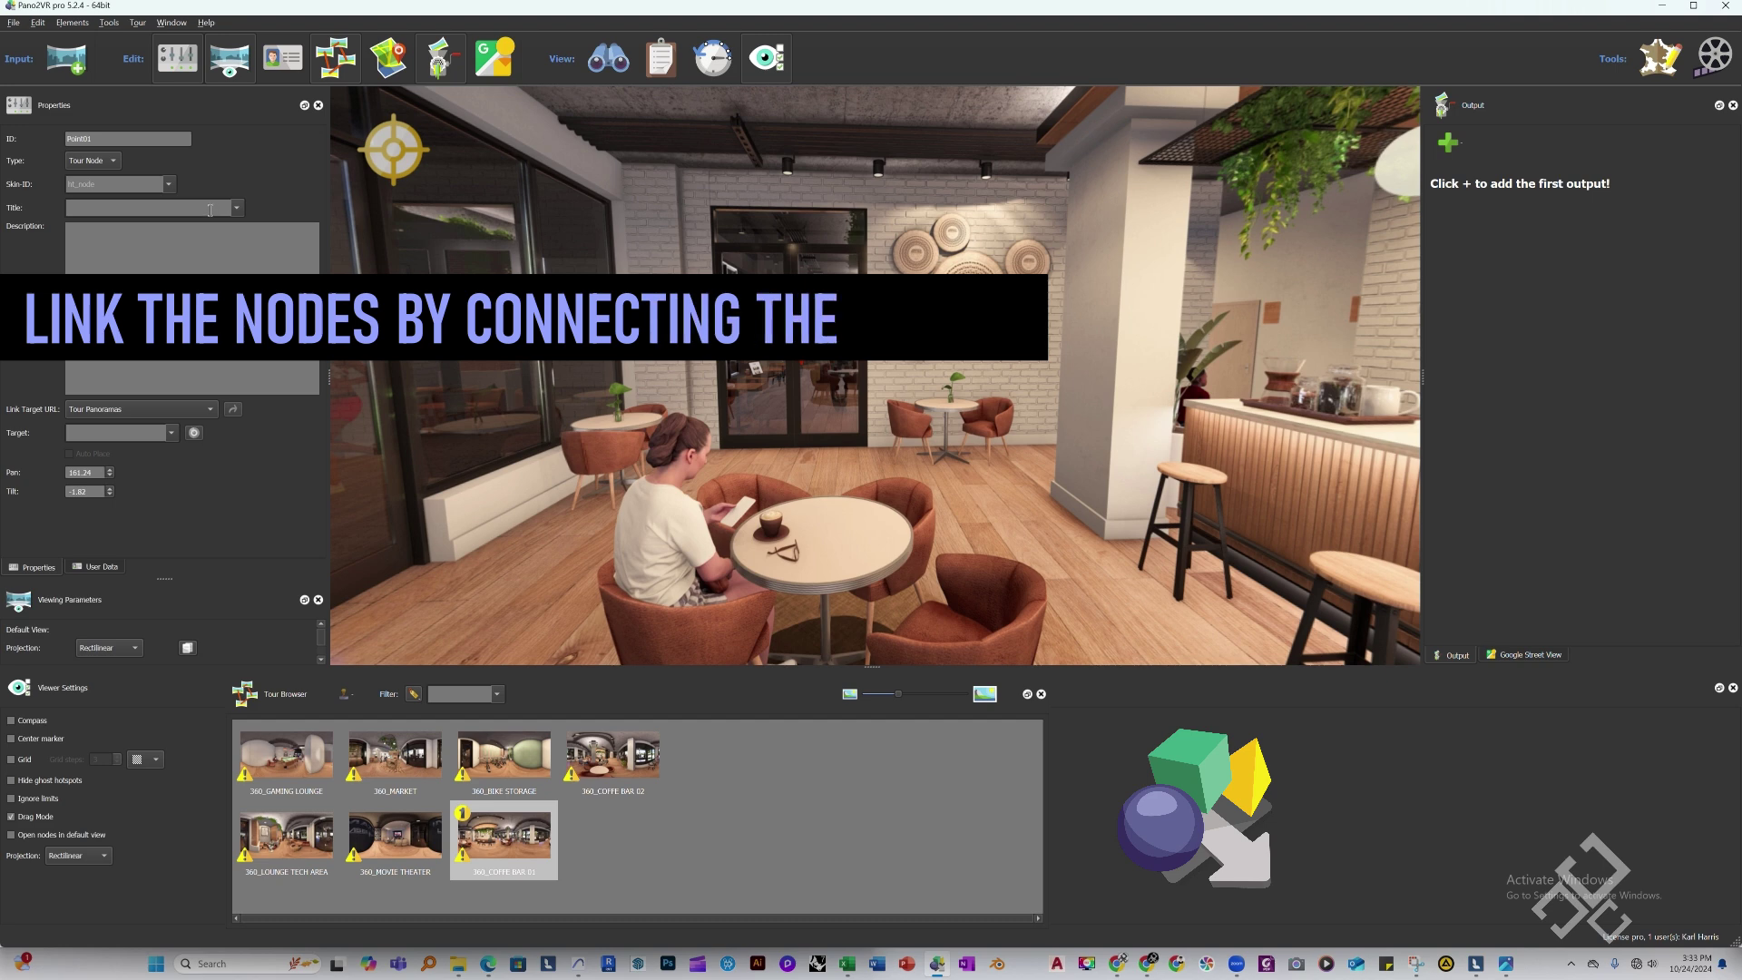
Title the glass-door hotspot LOUNGE TECH AREA and set its link target to 360_LOUNGE TECH AREA
{"action": "left_click", "coordinate": [204, 209]}
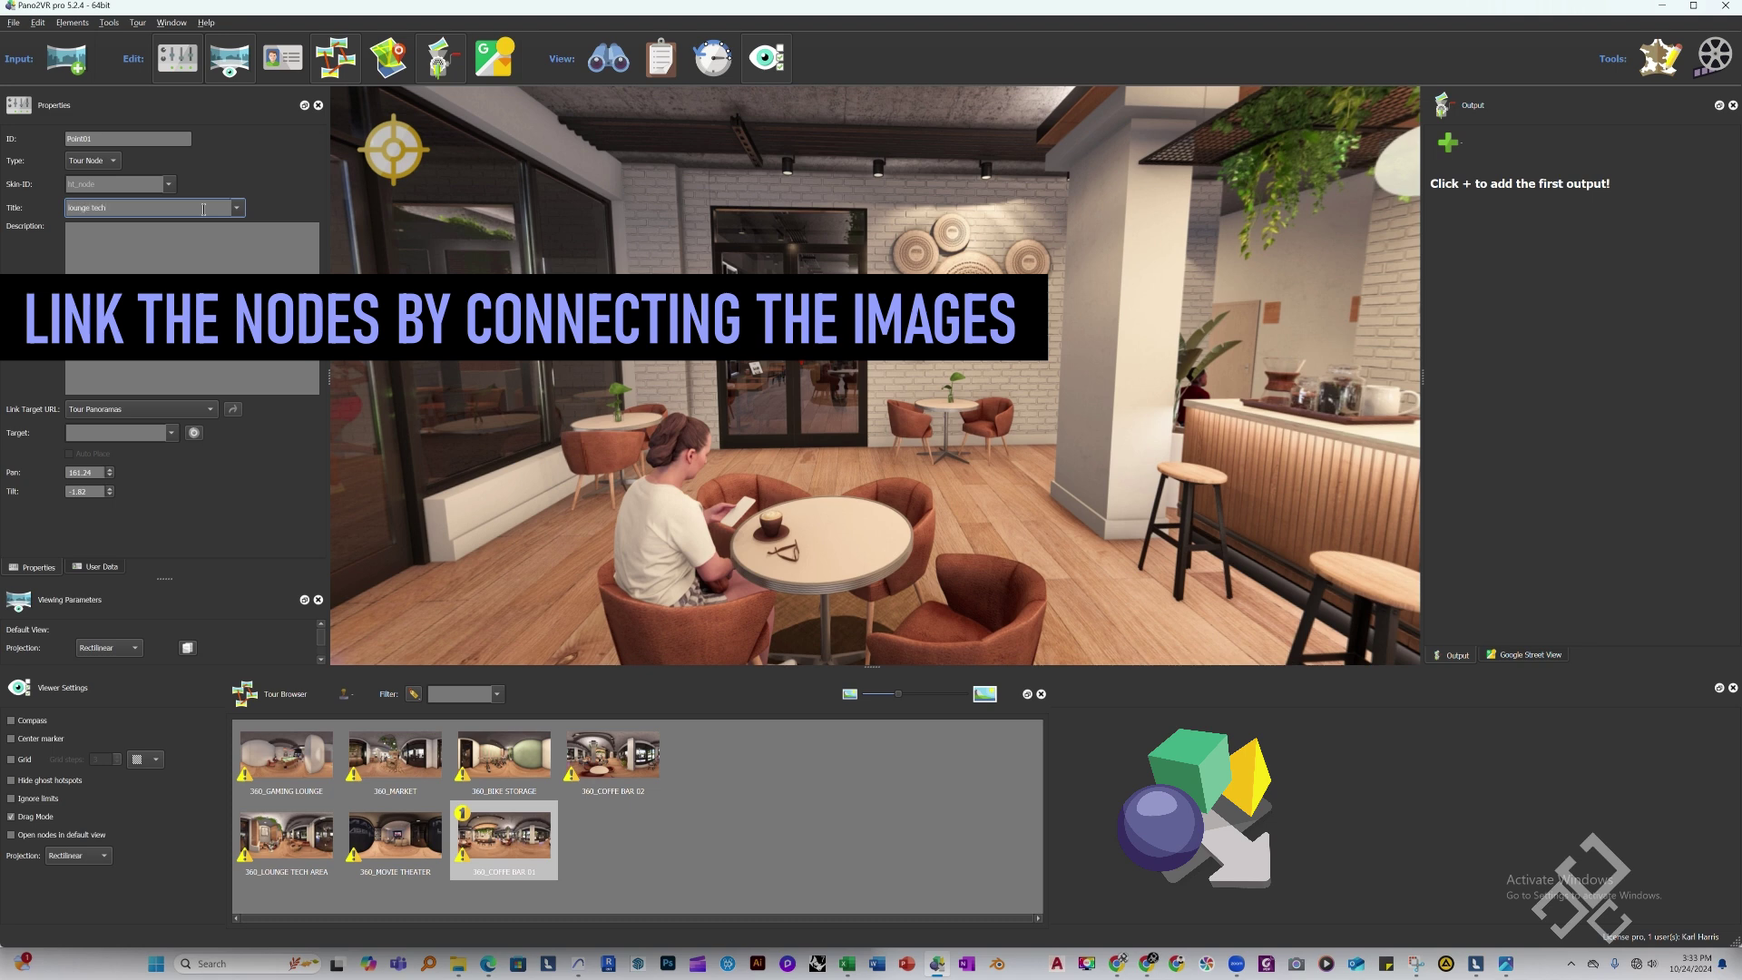
{"action": "key", "text": "BackSpace"}
{"action": "key", "text": "BackSpace"}
{"action": "key", "text": "BackSpace"}
{"action": "key", "text": "BackSpace"}
{"action": "key", "text": "BackSpace"}
{"action": "key", "text": "BackSpace"}
{"action": "key", "text": "BackSpace"}
{"action": "key", "text": "BackSpace"}
{"action": "key", "text": "BackSpace"}
{"action": "key", "text": "BackSpace"}
{"action": "left_click", "coordinate": [196, 414]}
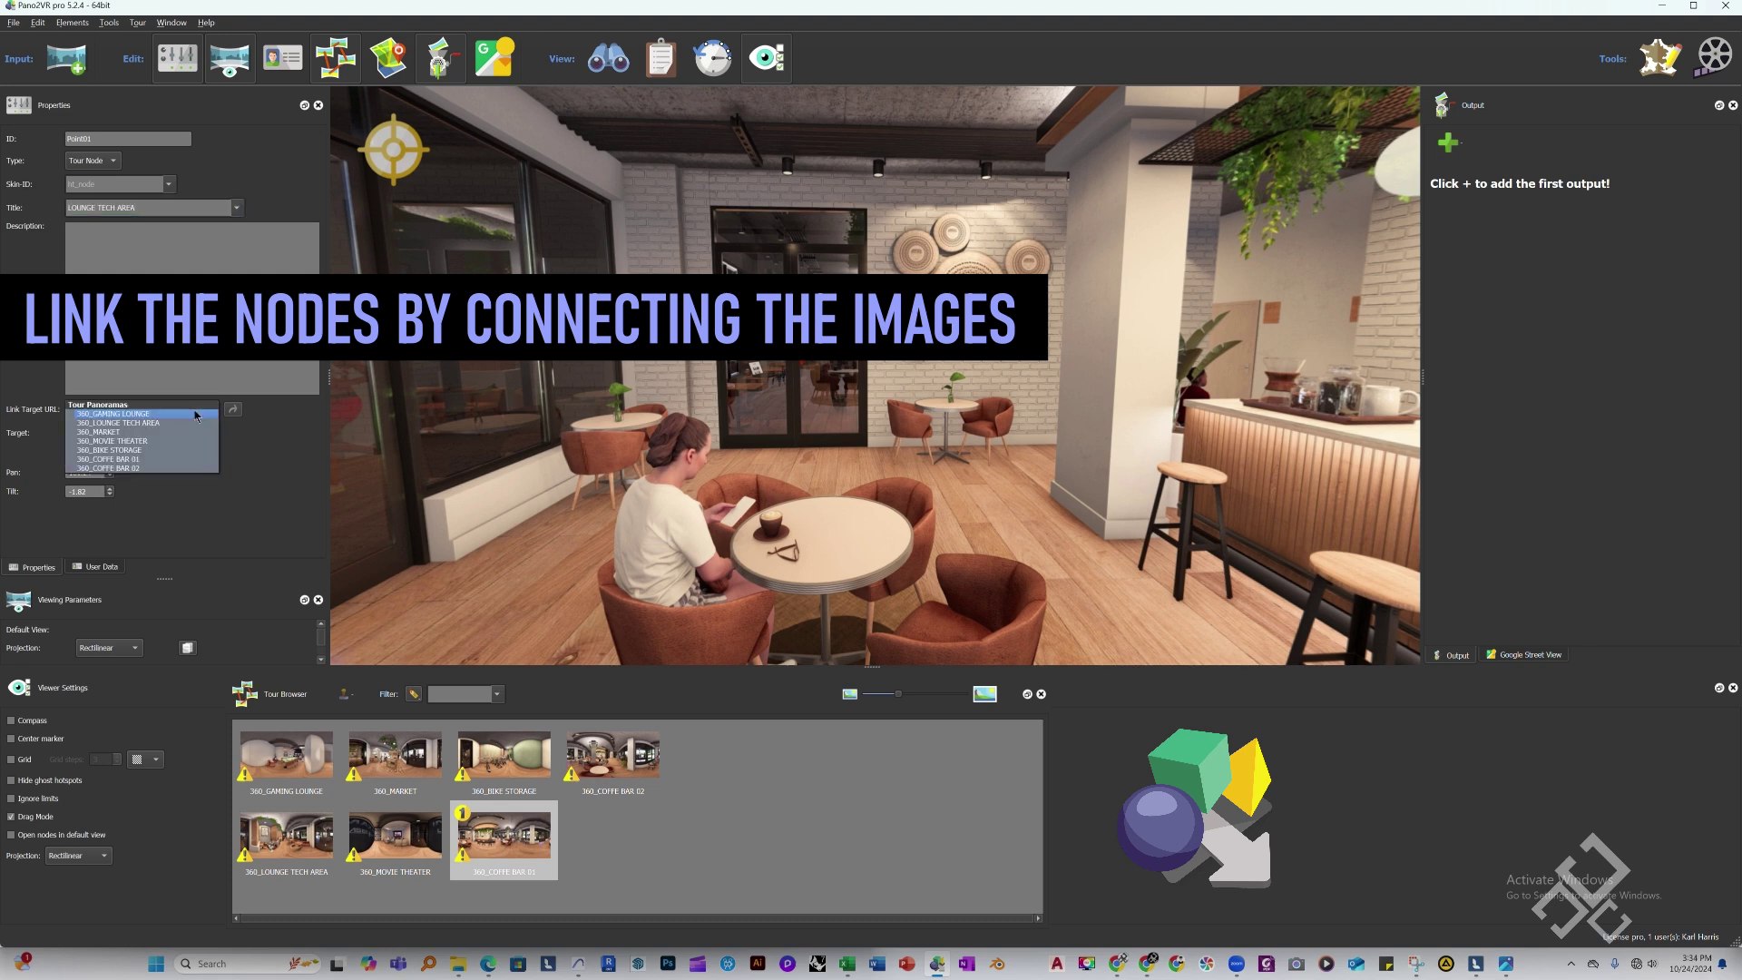
{"action": "left_click", "coordinate": [150, 427]}
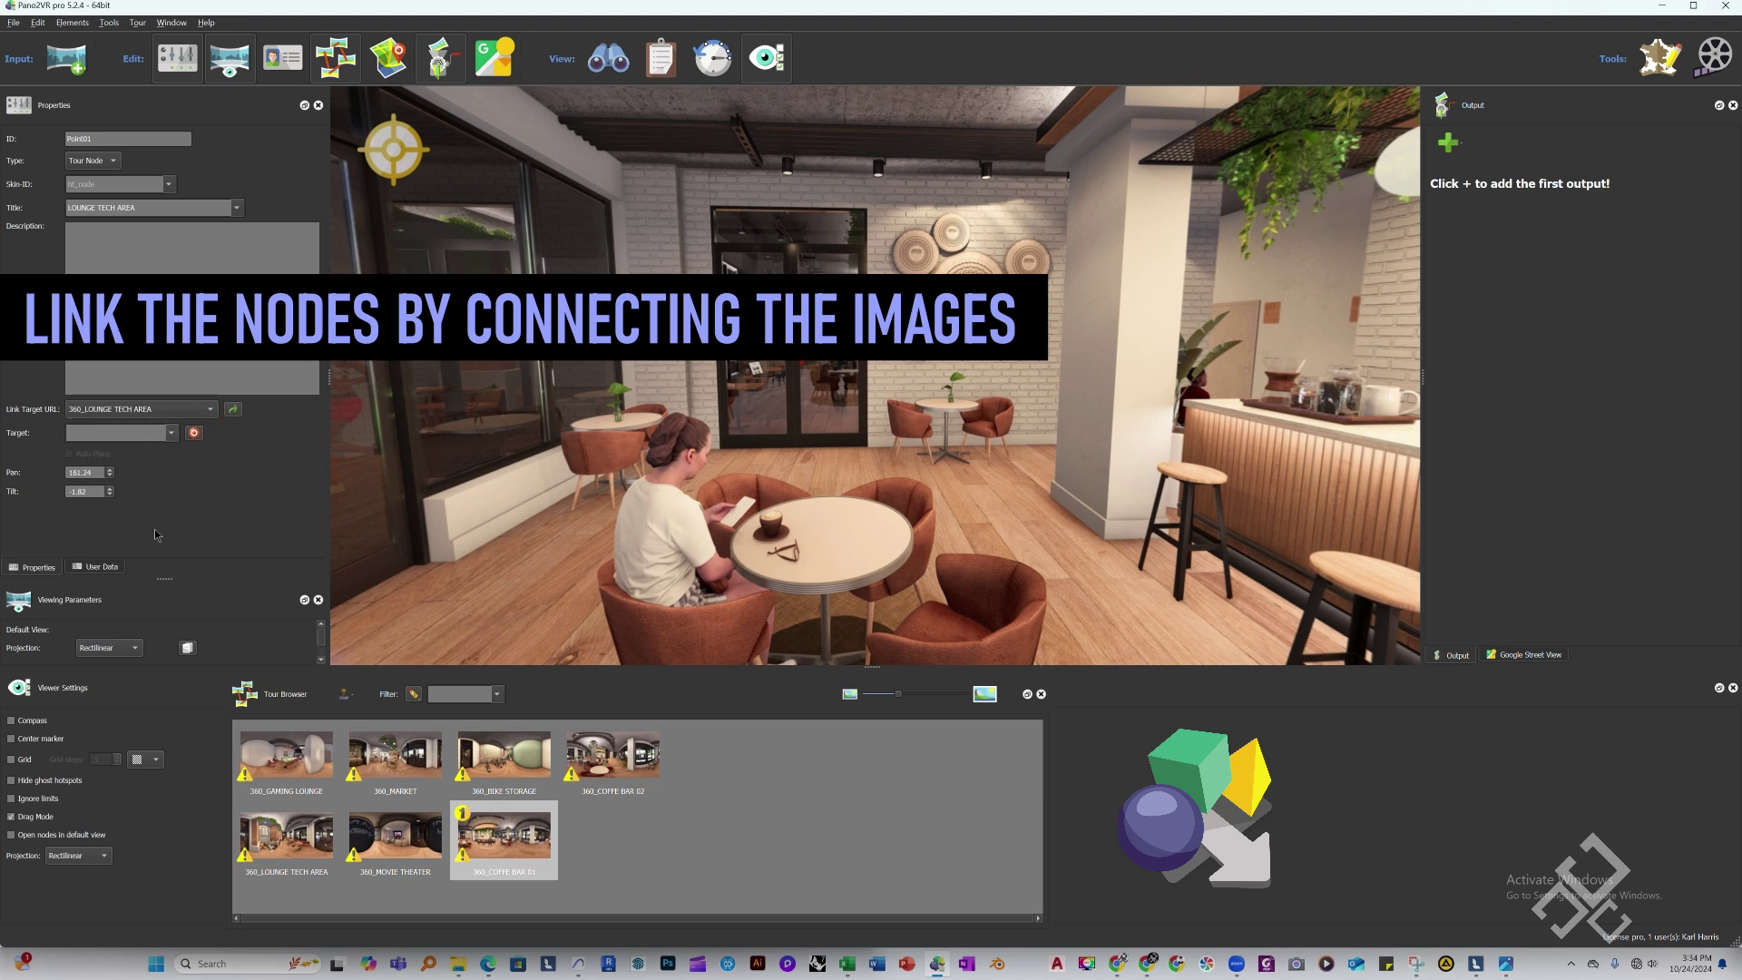
Add an HTML5 output to the project and set its skin to silhouette_autohide.ggsk
{"action": "left_click", "coordinate": [1457, 150]}
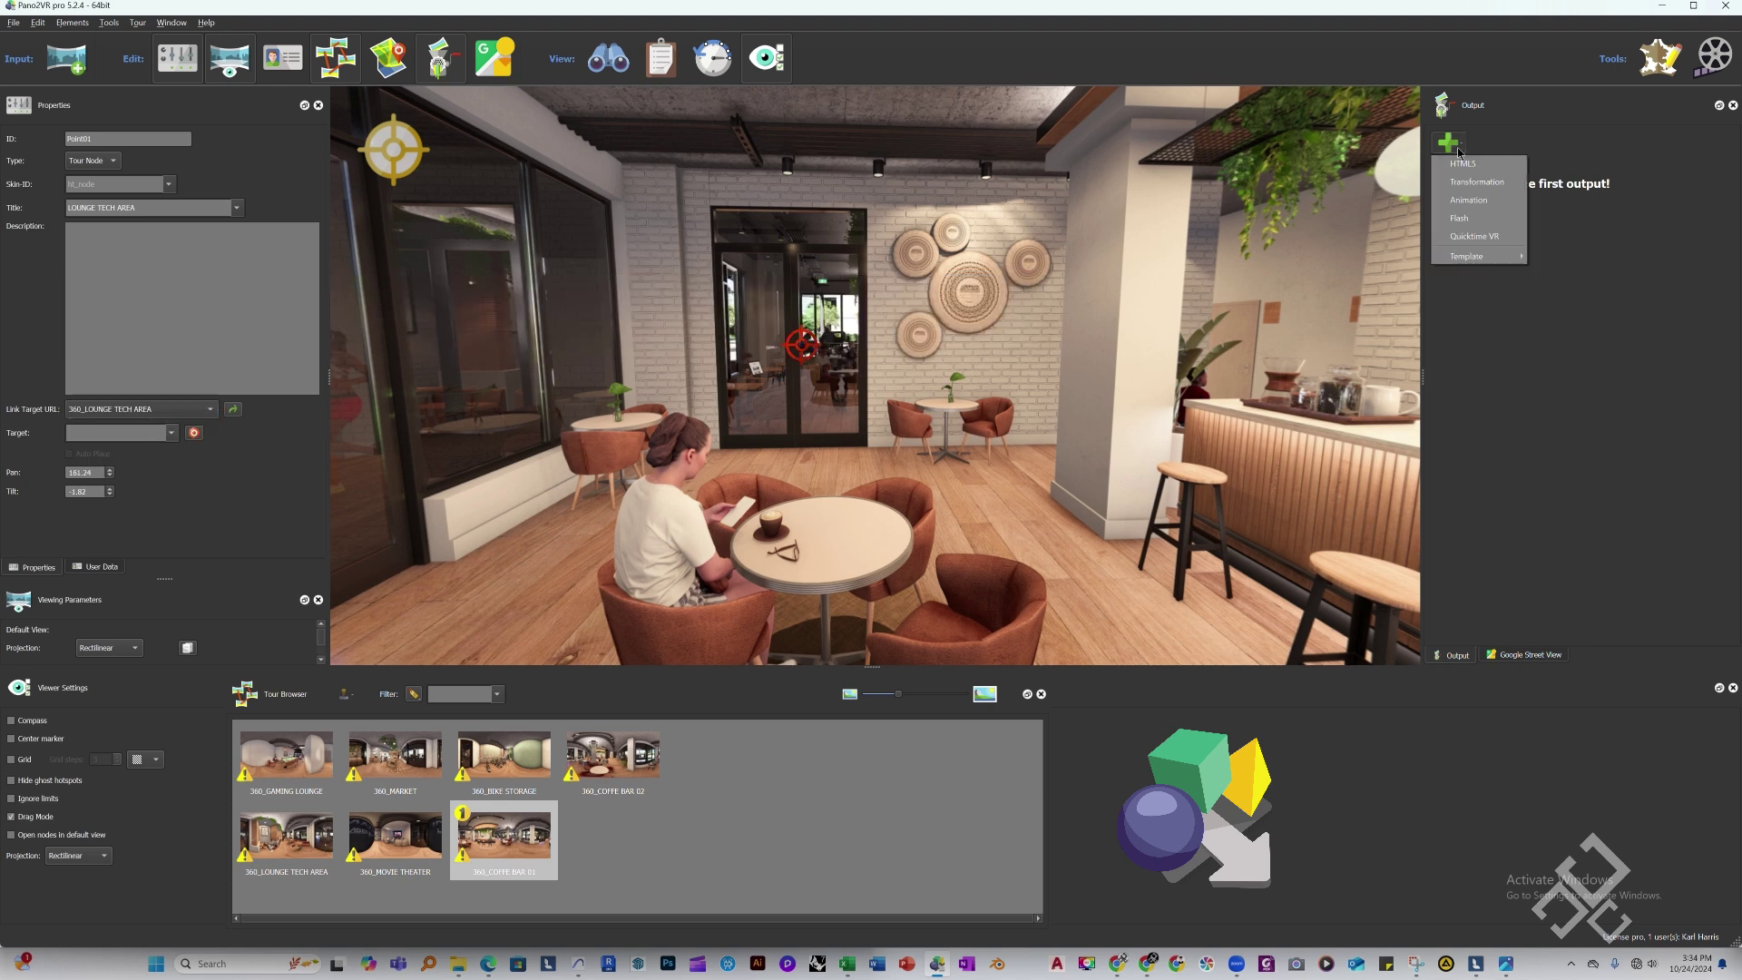
{"action": "left_click", "coordinate": [1463, 163]}
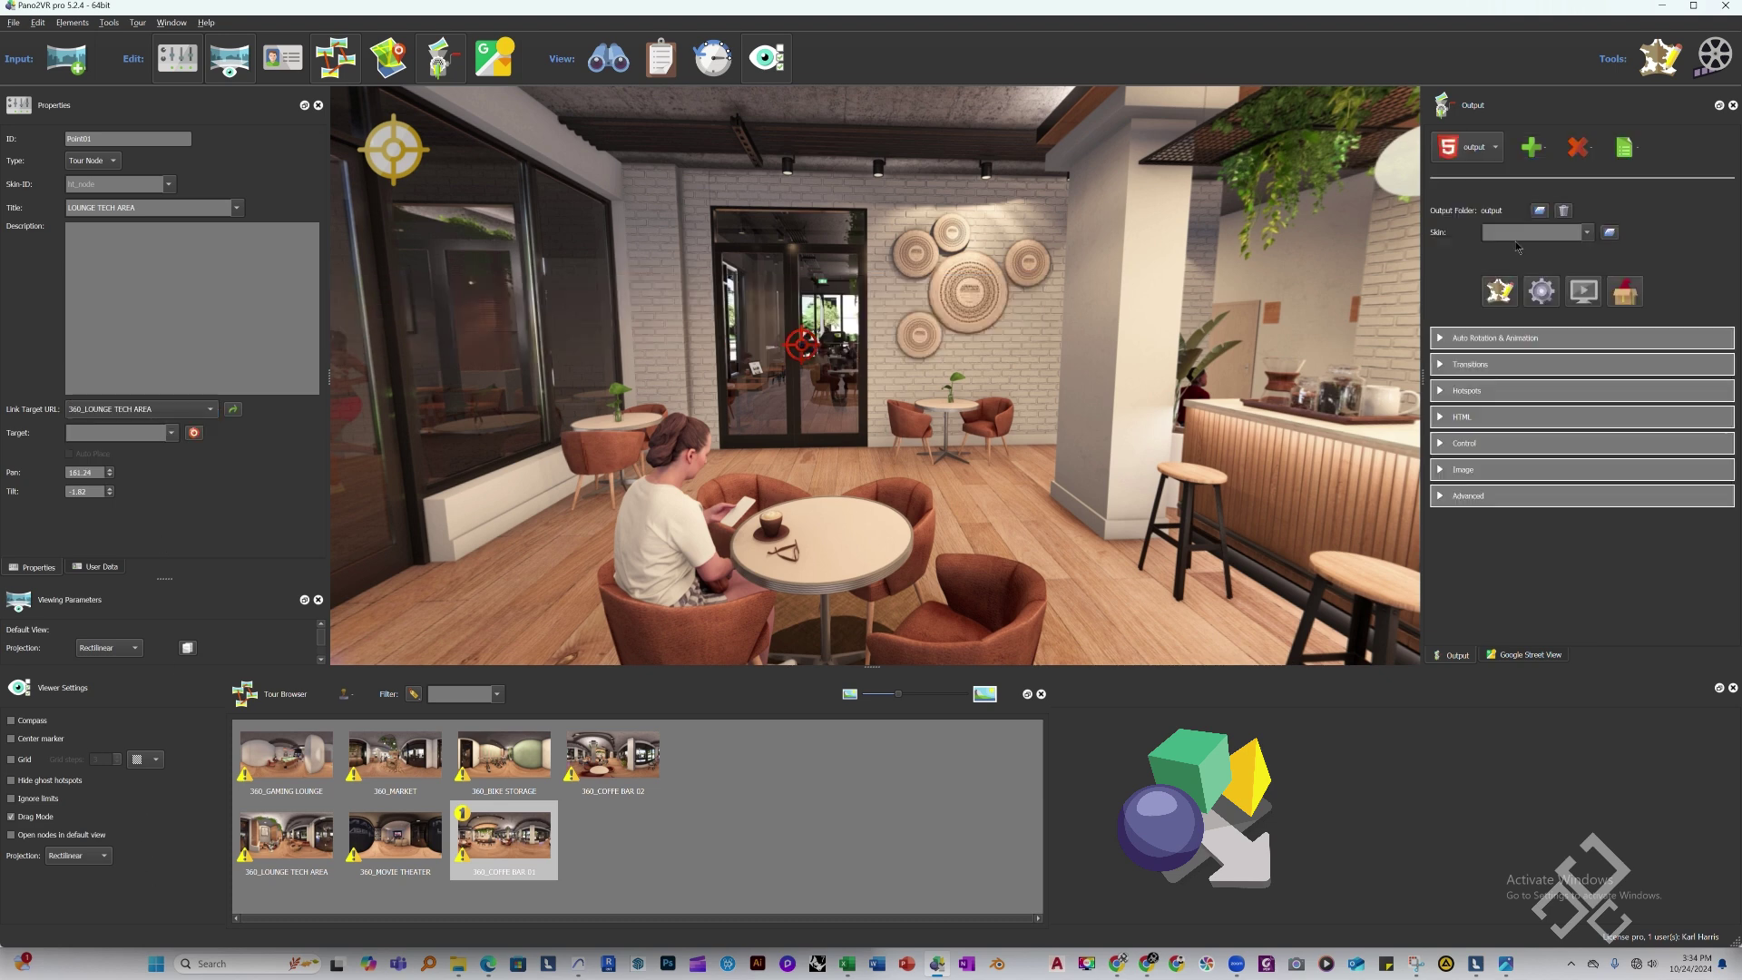
{"action": "left_click", "coordinate": [1588, 234]}
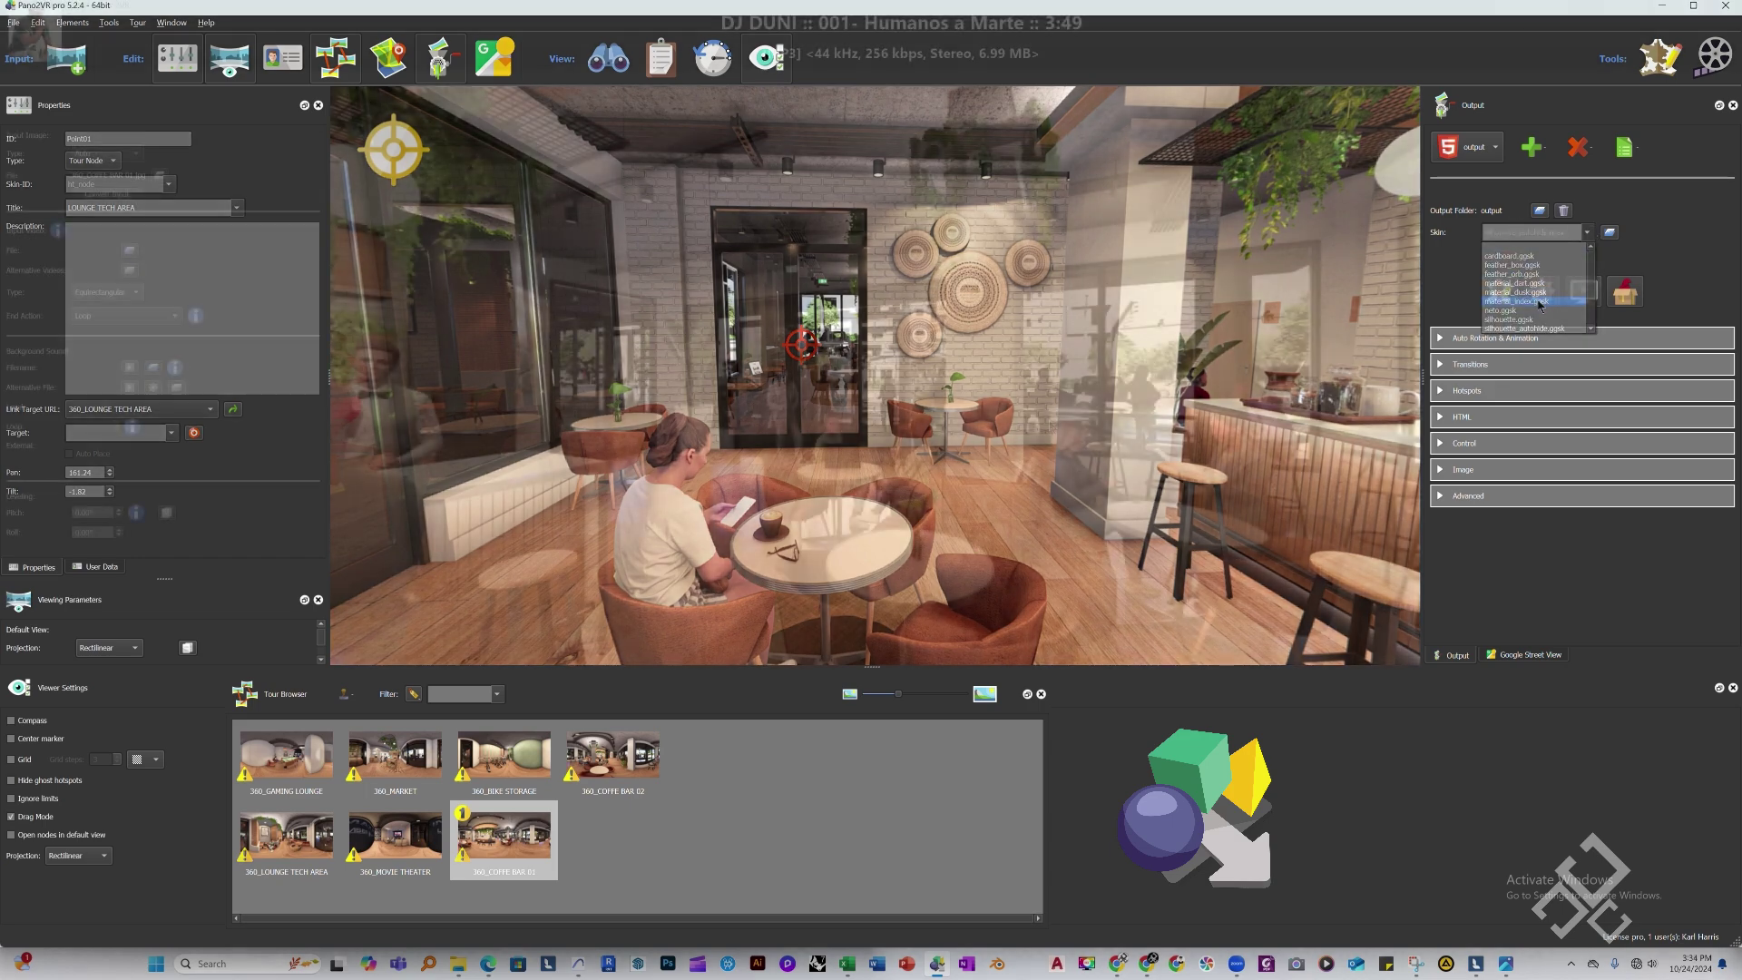
Make the second COFFE BAR 01 hotspot a Tour Node titled COFFE BAR 02 and link it to 360_COFFE BAR 02
{"action": "left_click", "coordinate": [104, 161]}
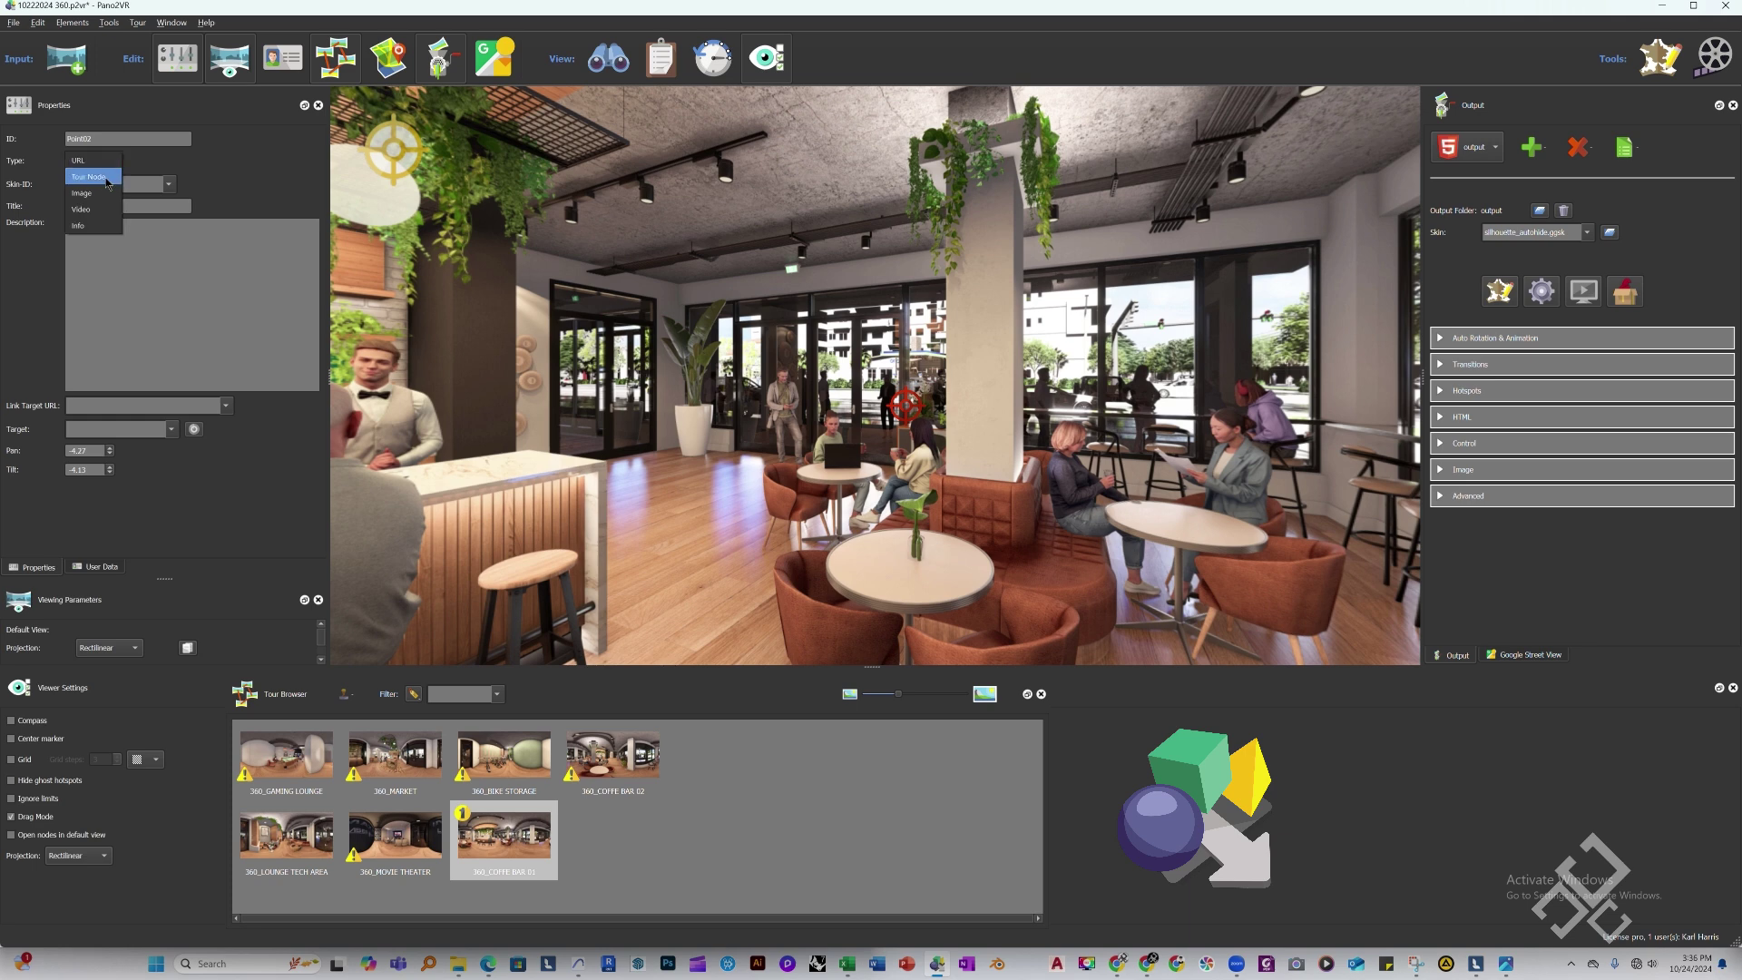
{"action": "left_click", "coordinate": [89, 177]}
{"action": "left_click", "coordinate": [100, 208]}
{"action": "type", "text": "COFFE BAR 02"}
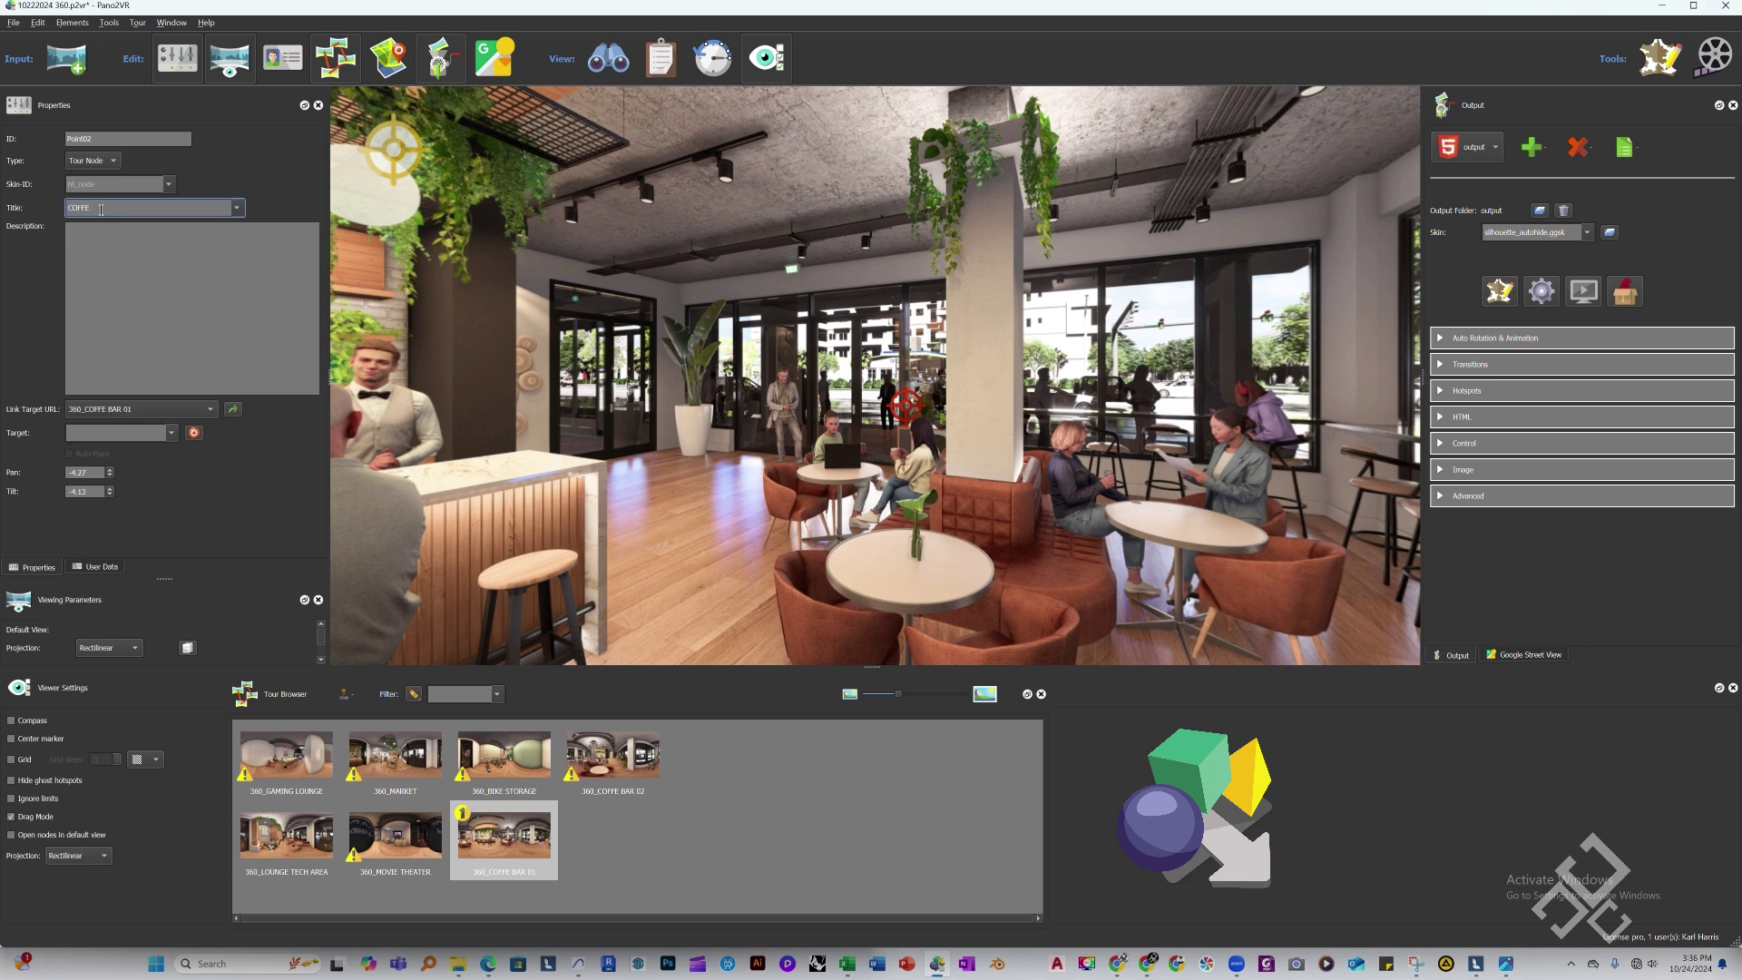
{"action": "left_click", "coordinate": [136, 413]}
{"action": "left_click", "coordinate": [133, 414]}
In the COFFE BAR 02 panorama, add a Tour Node hotspot at the distant seated guest, titled COFFE BAR 01 and linked to 360_COFFE BAR 01
{"action": "left_click", "coordinate": [640, 767]}
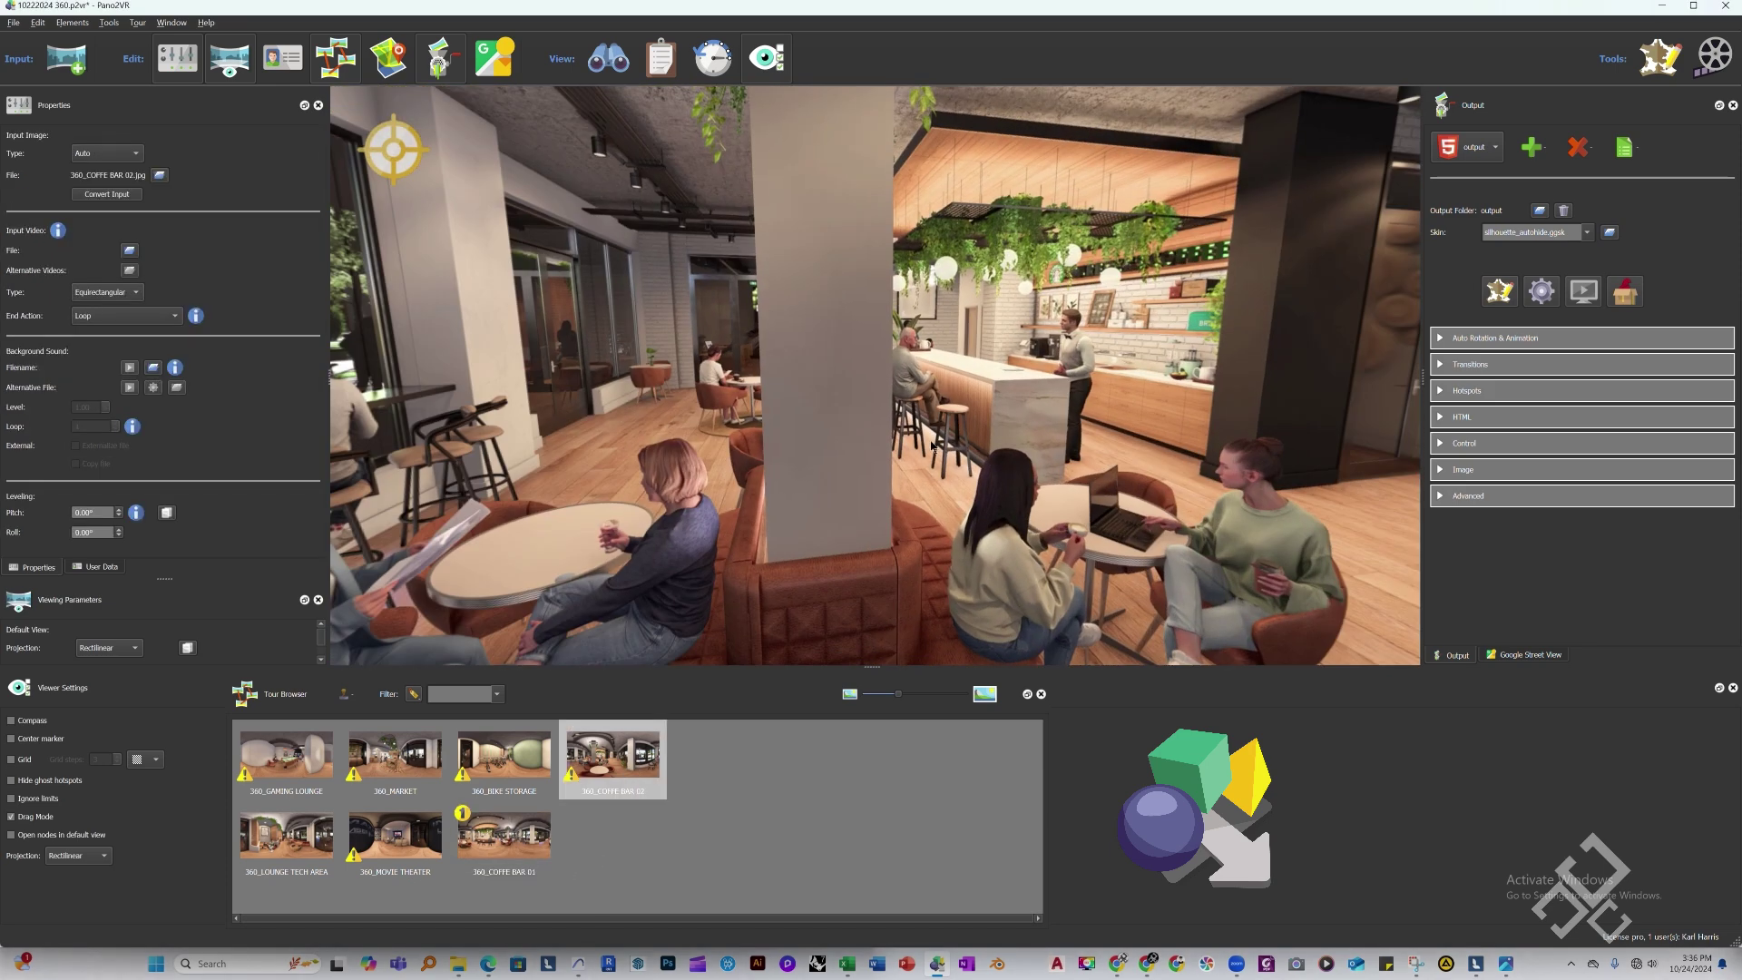
{"action": "left_click", "coordinate": [723, 350]}
{"action": "left_click", "coordinate": [100, 160]}
{"action": "left_click", "coordinate": [107, 177]}
{"action": "left_click", "coordinate": [91, 209]}
{"action": "type", "text": "COFFE BAR 0"}
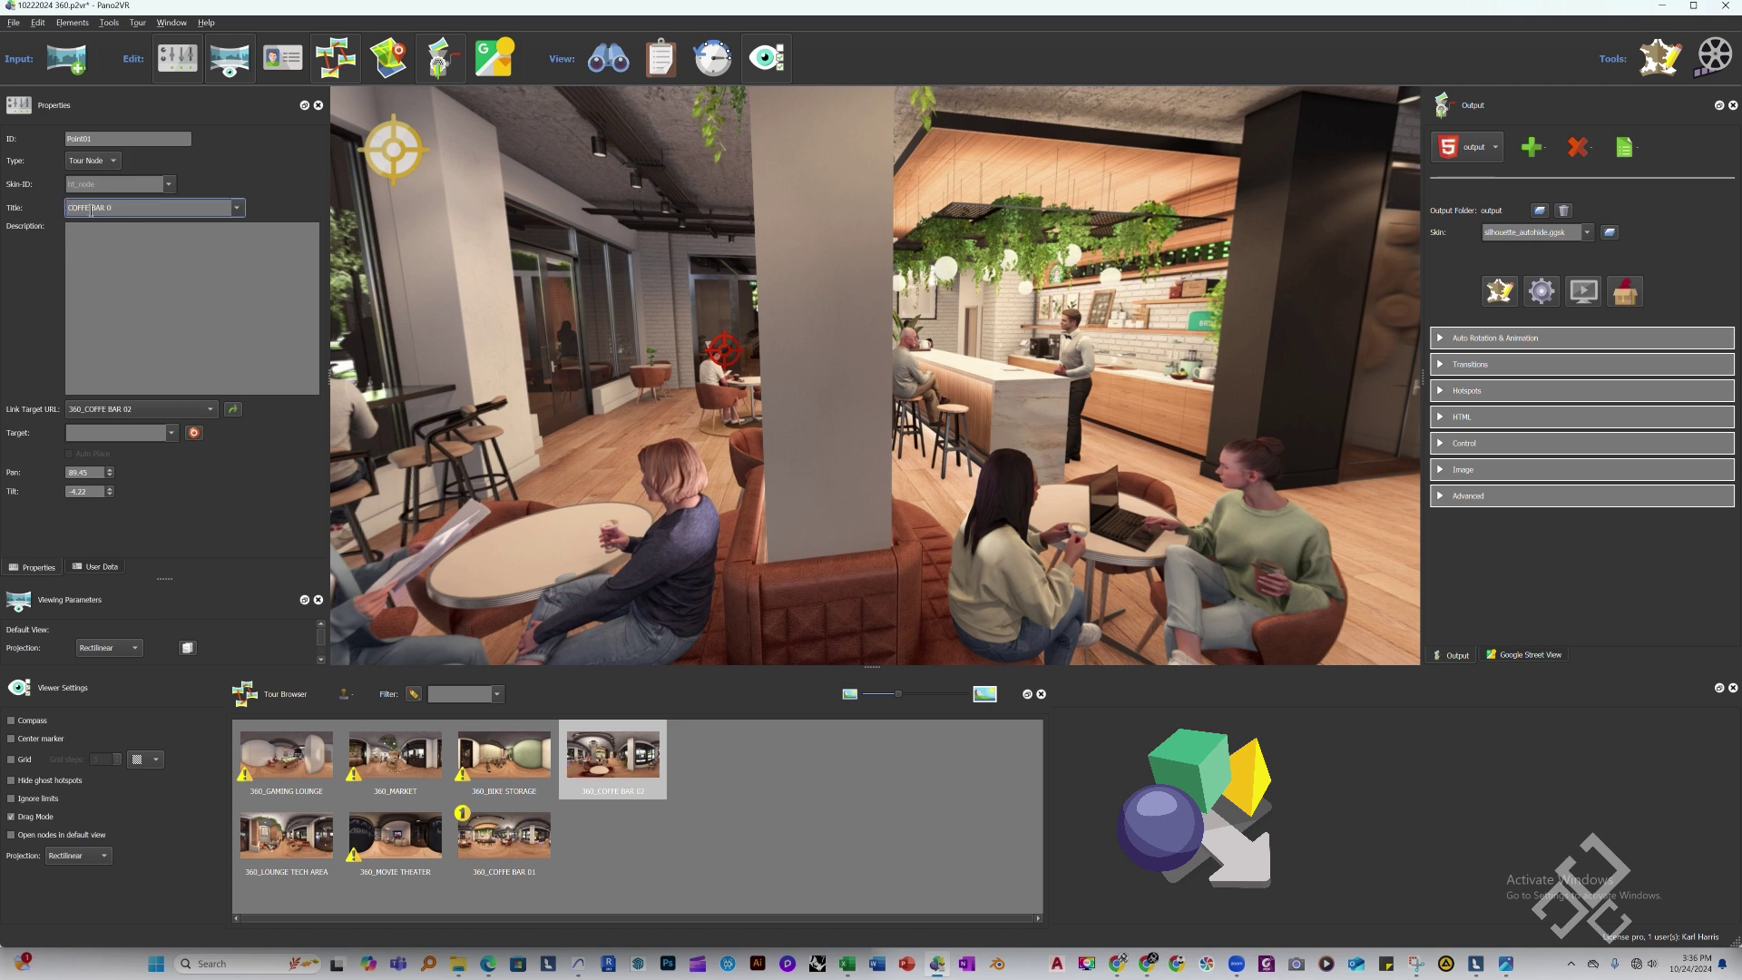
{"action": "left_click", "coordinate": [168, 409]}
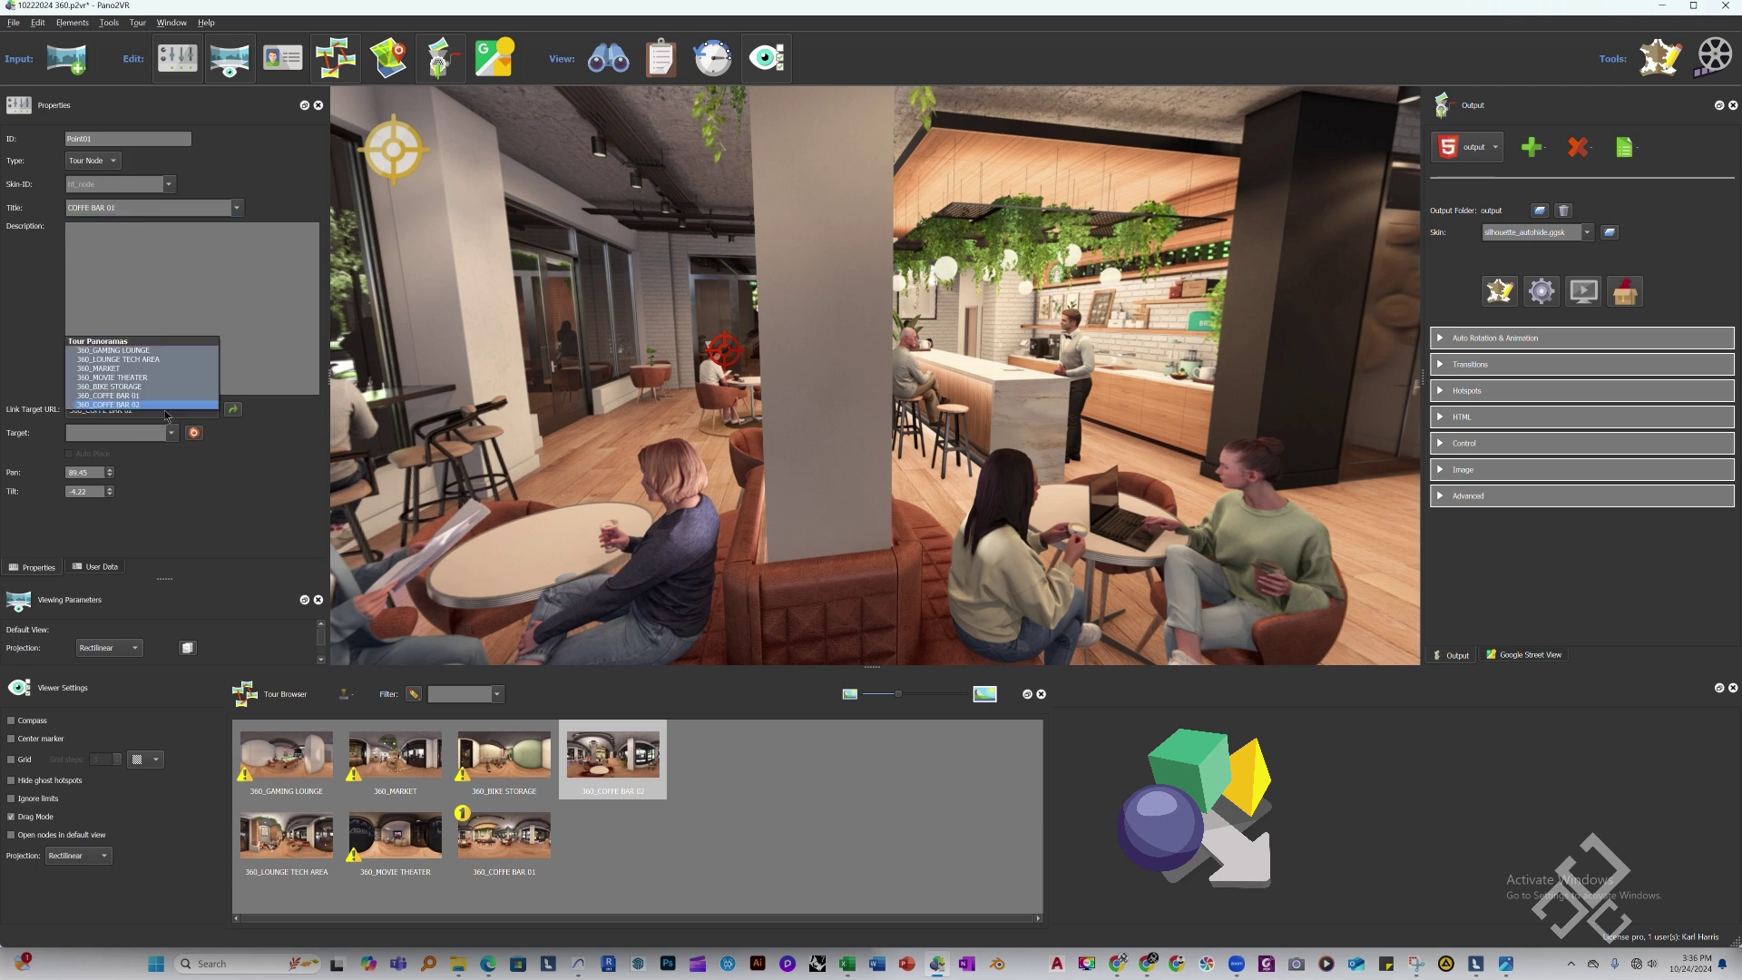
{"action": "left_click", "coordinate": [118, 392]}
Add a Tour Node hotspot on the double glass doors at the far end of COFFE BAR 02 and link it to 360_MARKET
{"action": "left_click_drag", "start_coordinate": [977, 492], "coordinate": [580, 472]}
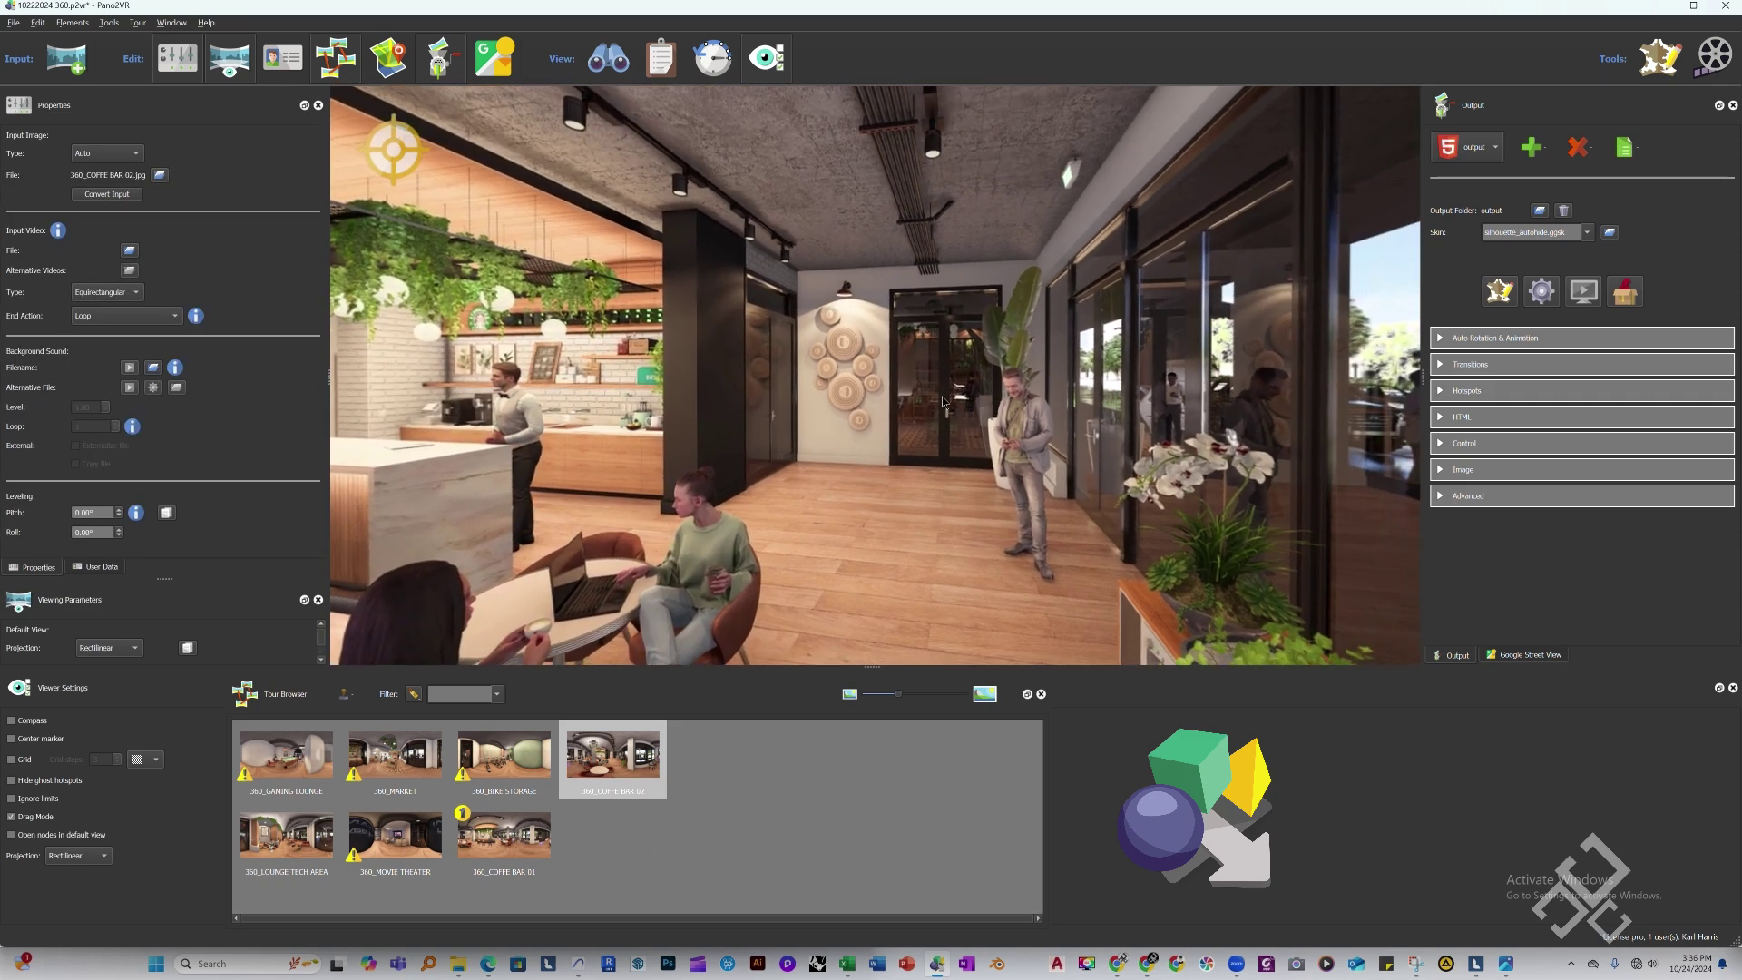
{"action": "left_click", "coordinate": [941, 392]}
{"action": "left_click", "coordinate": [100, 160]}
{"action": "left_click", "coordinate": [91, 177]}
{"action": "left_click", "coordinate": [113, 208]}
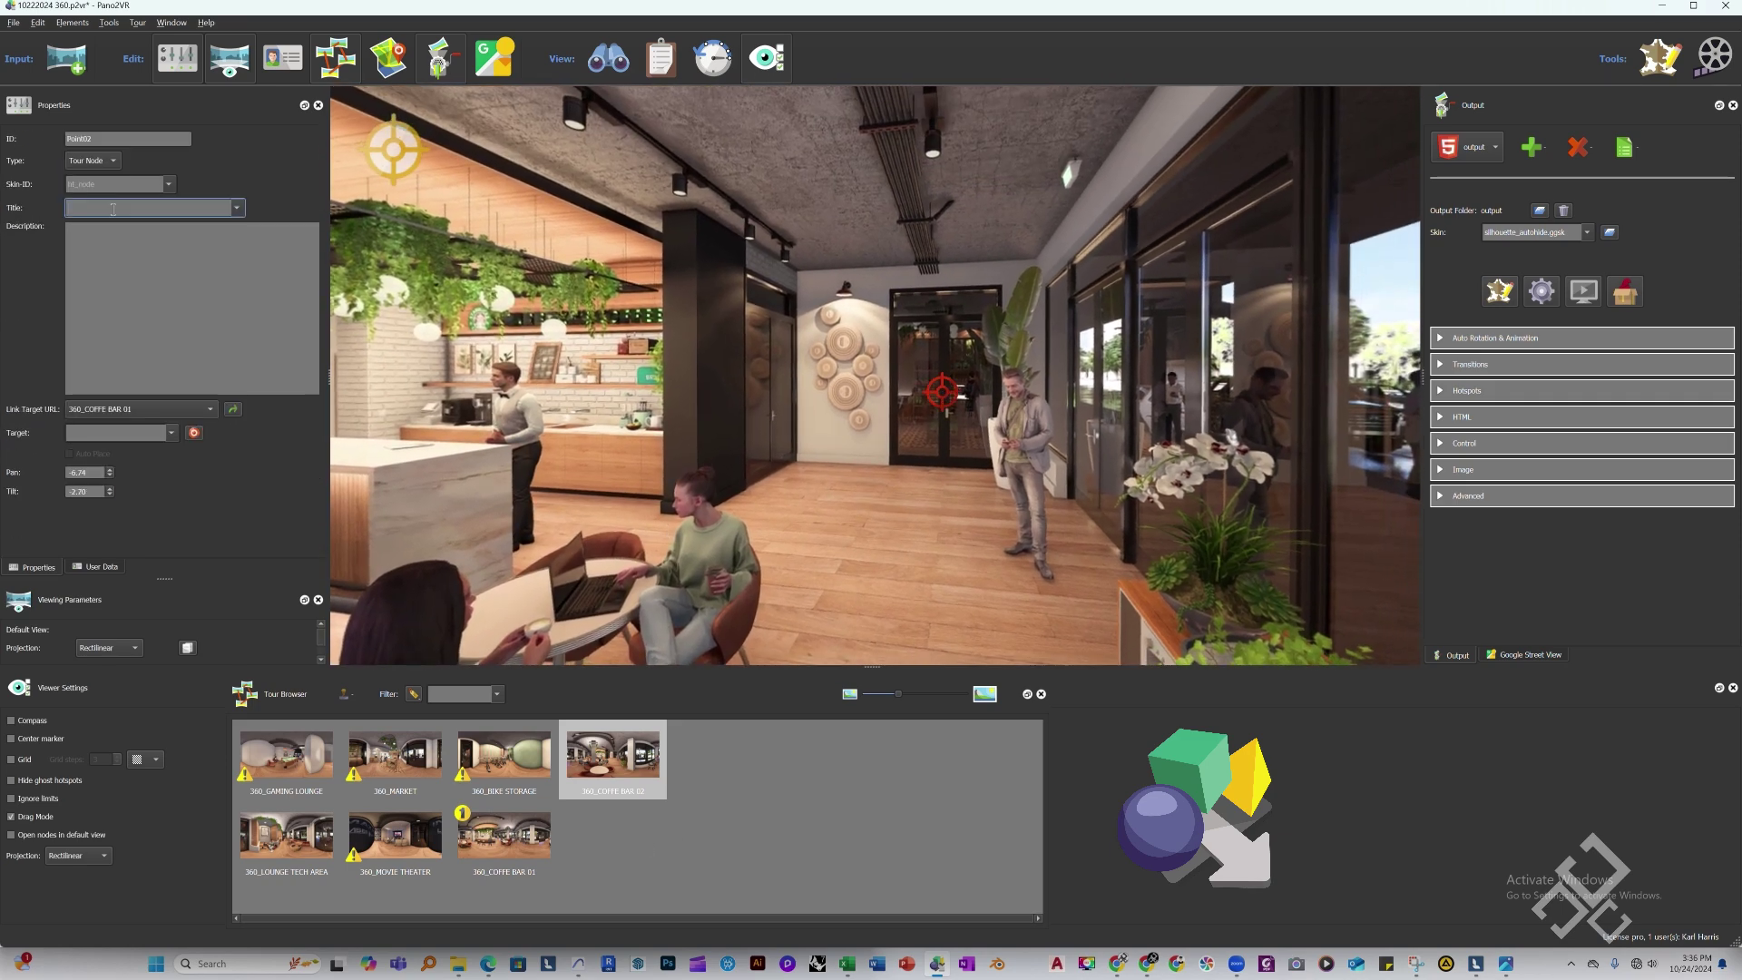
{"action": "left_click", "coordinate": [132, 409]}
{"action": "left_click", "coordinate": [118, 392]}
Add a Tour Node hotspot on the dark side door in COFFE BAR 02, titled MOVIE THEATER and linked to 360_MOVIE THEATER
{"action": "left_click", "coordinate": [767, 390]}
{"action": "double_click", "coordinate": [765, 385]}
{"action": "left_click", "coordinate": [109, 160]}
{"action": "left_click", "coordinate": [91, 177]}
{"action": "left_click", "coordinate": [104, 209]}
{"action": "left_click", "coordinate": [122, 410]}
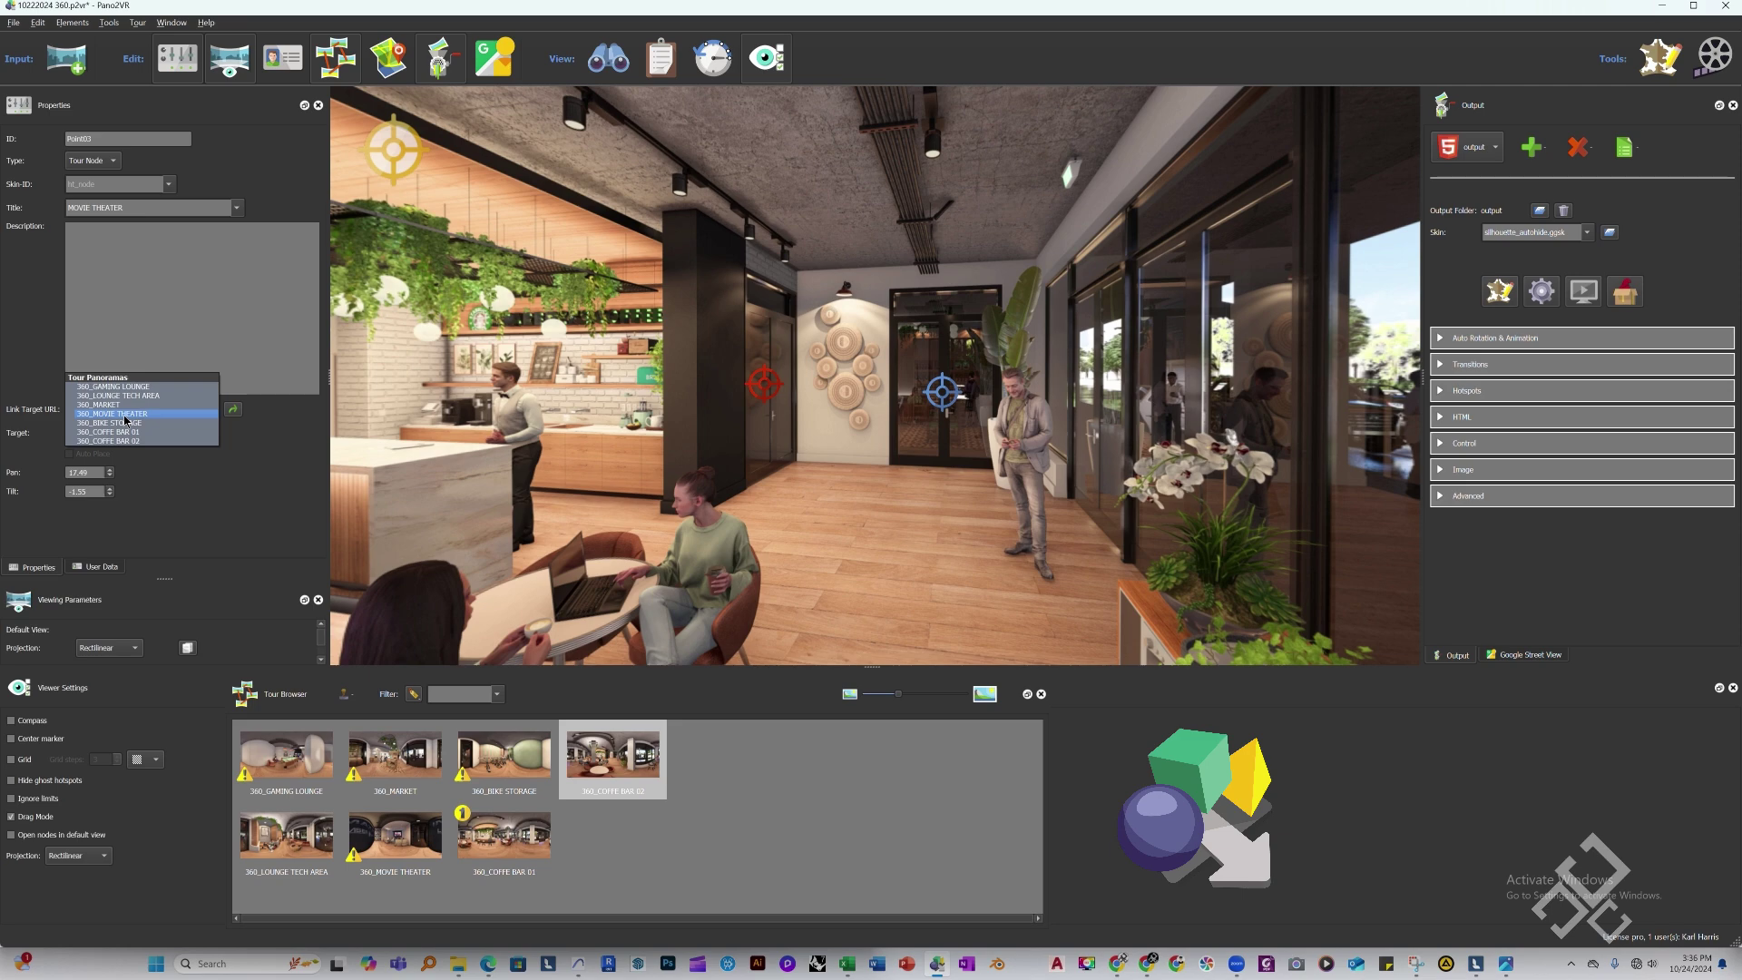
{"action": "left_click", "coordinate": [123, 413]}
In the MOVIE THEATER panorama, add a Tour Node hotspot on the exit door, titled COFFE BAR 02 and linked to 360_COFFE BAR 02
{"action": "left_click", "coordinate": [395, 848]}
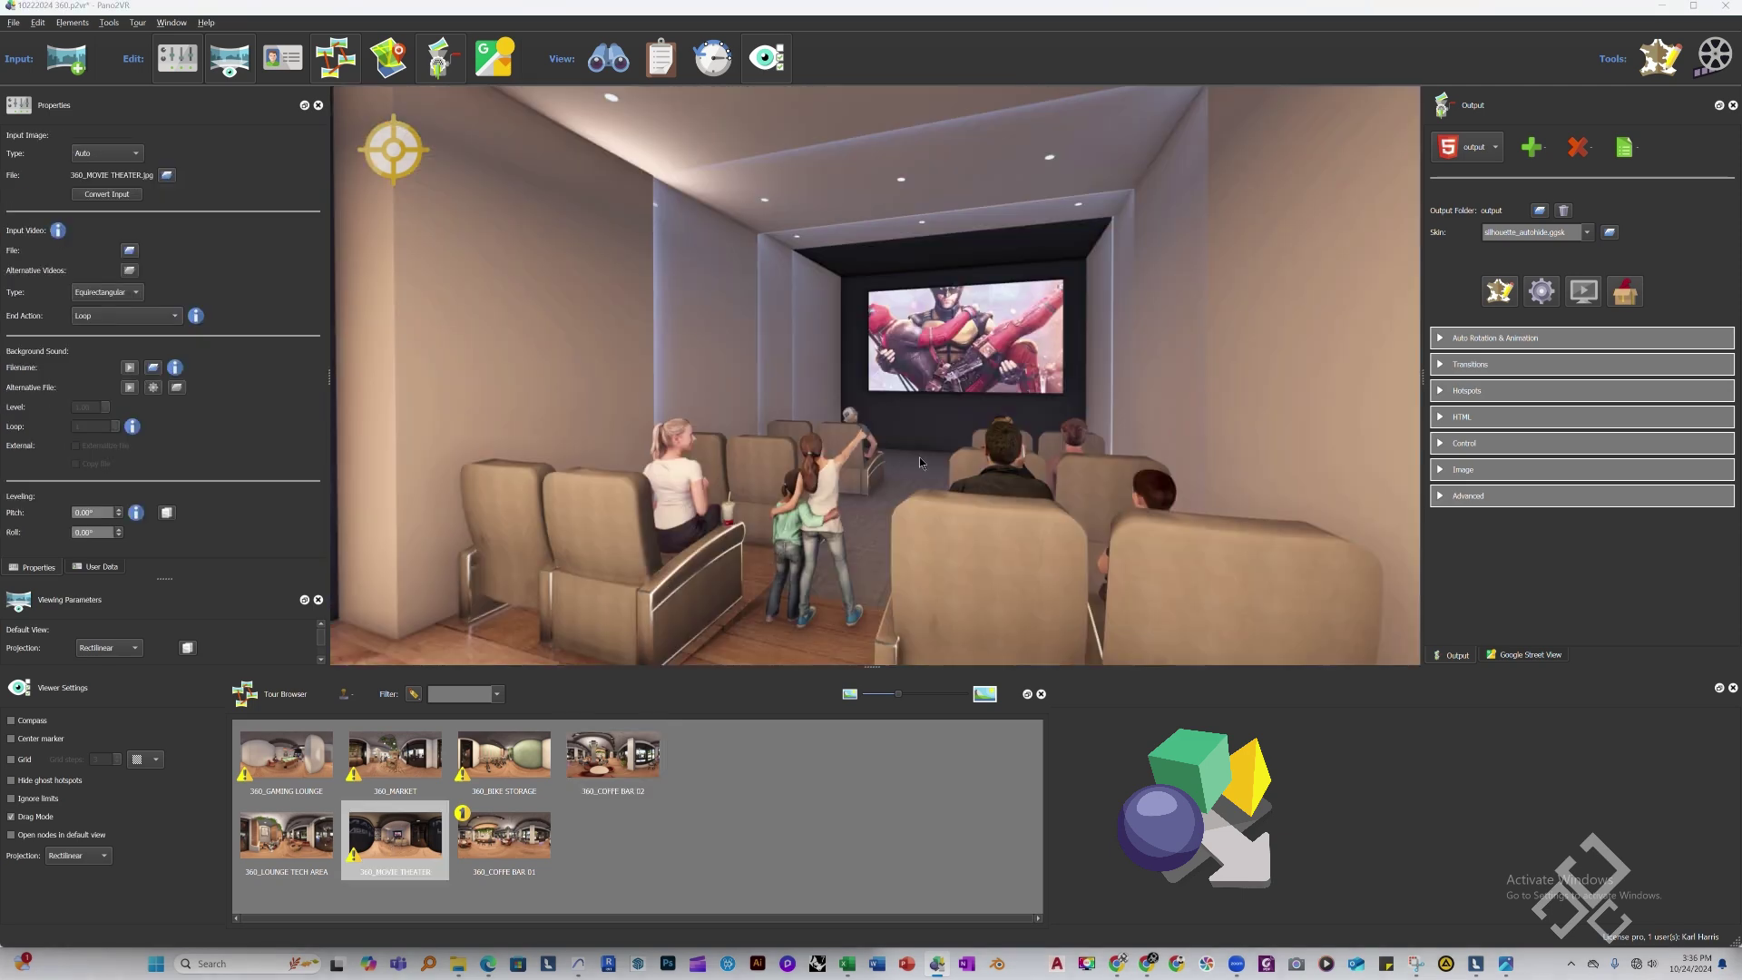
{"action": "left_click_drag", "start_coordinate": [1089, 381], "coordinate": [839, 367]}
{"action": "left_click", "coordinate": [837, 356]}
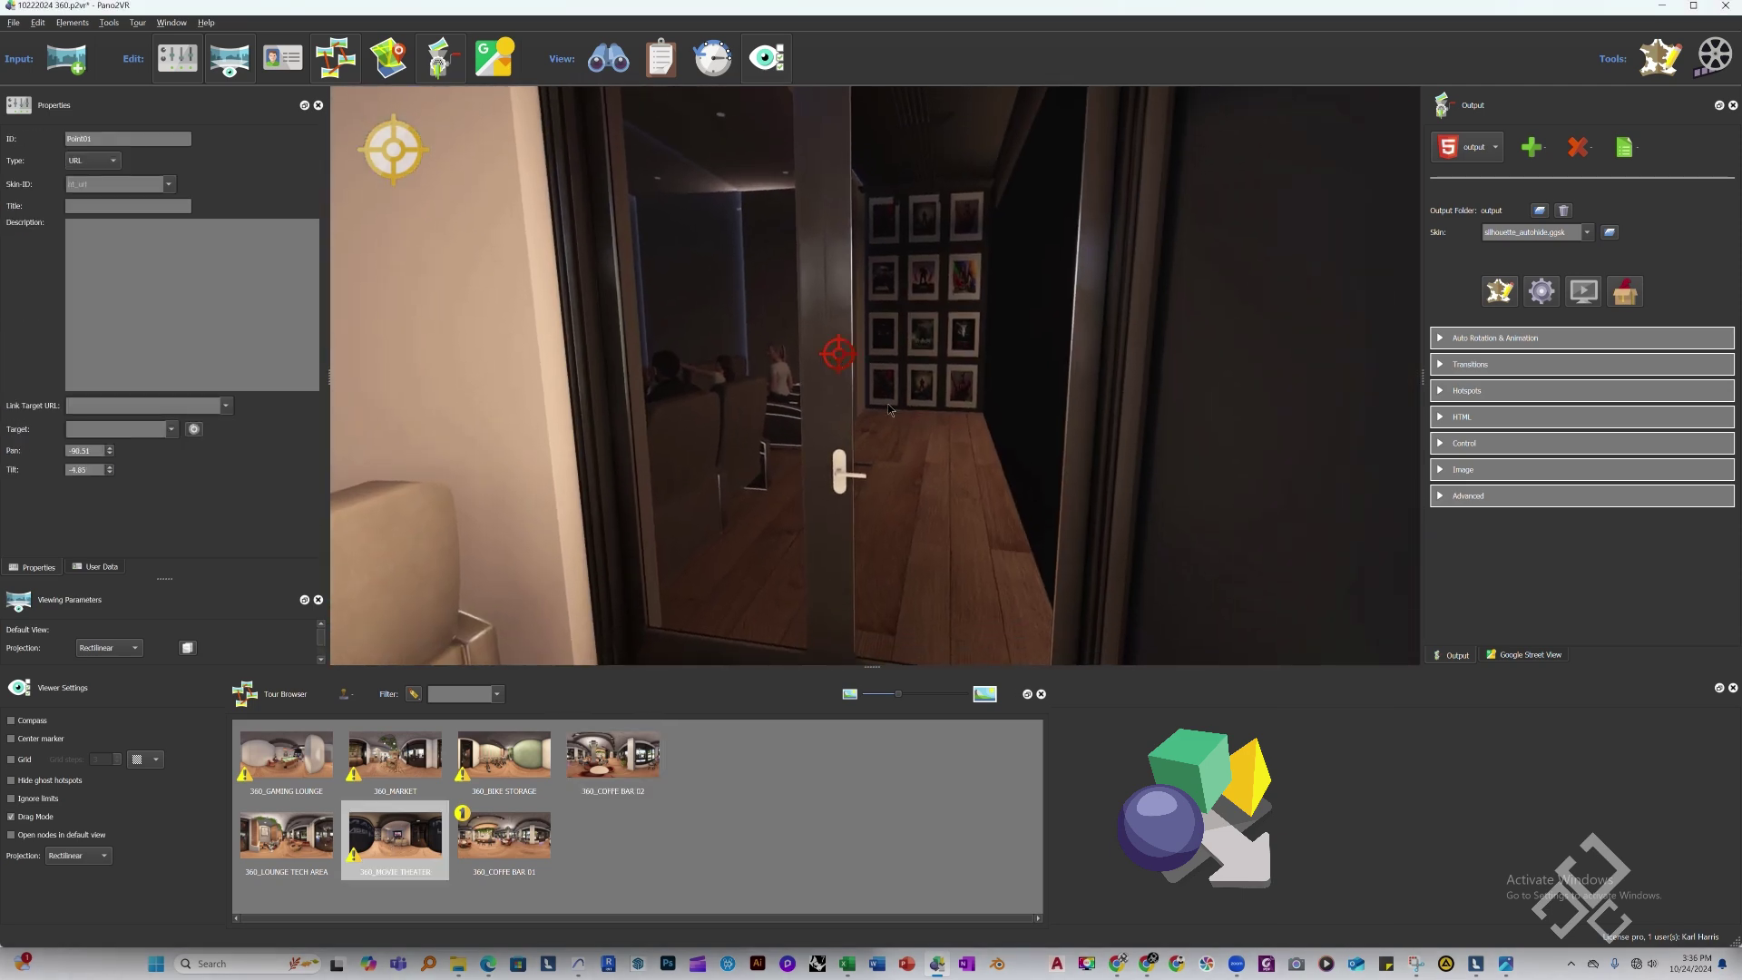
{"action": "left_click", "coordinate": [106, 163]}
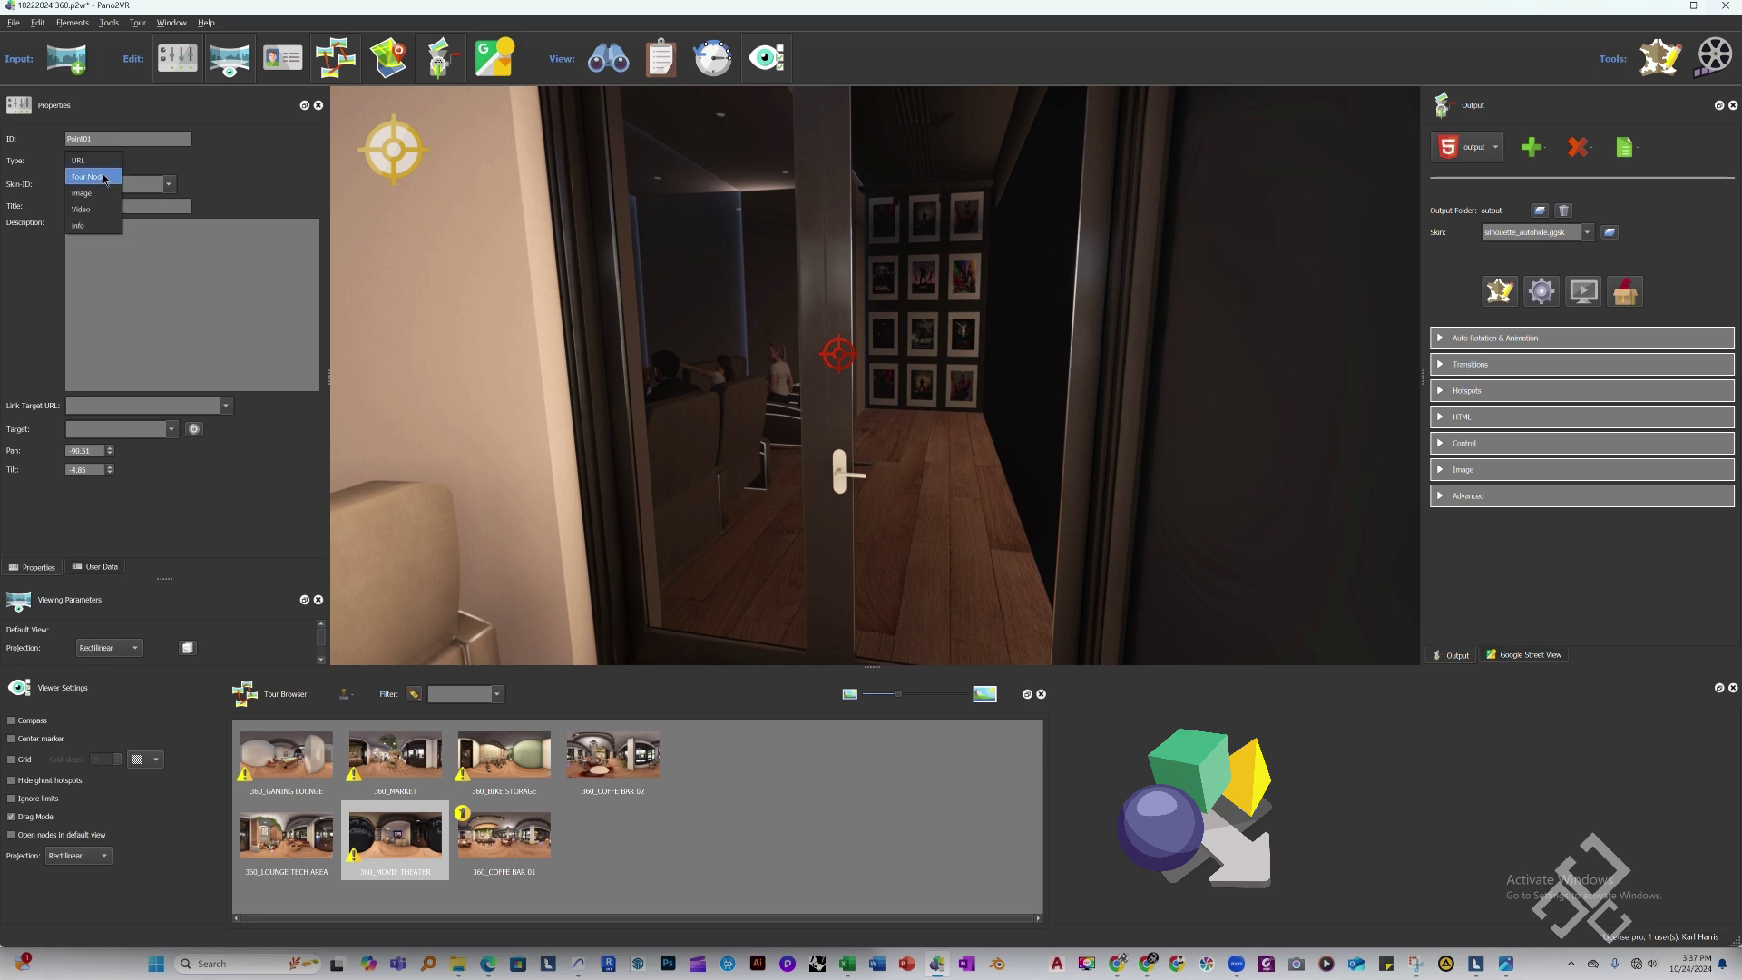
{"action": "left_click", "coordinate": [91, 180]}
{"action": "left_click", "coordinate": [103, 209]}
{"action": "type", "text": "COFFE BAR 02"}
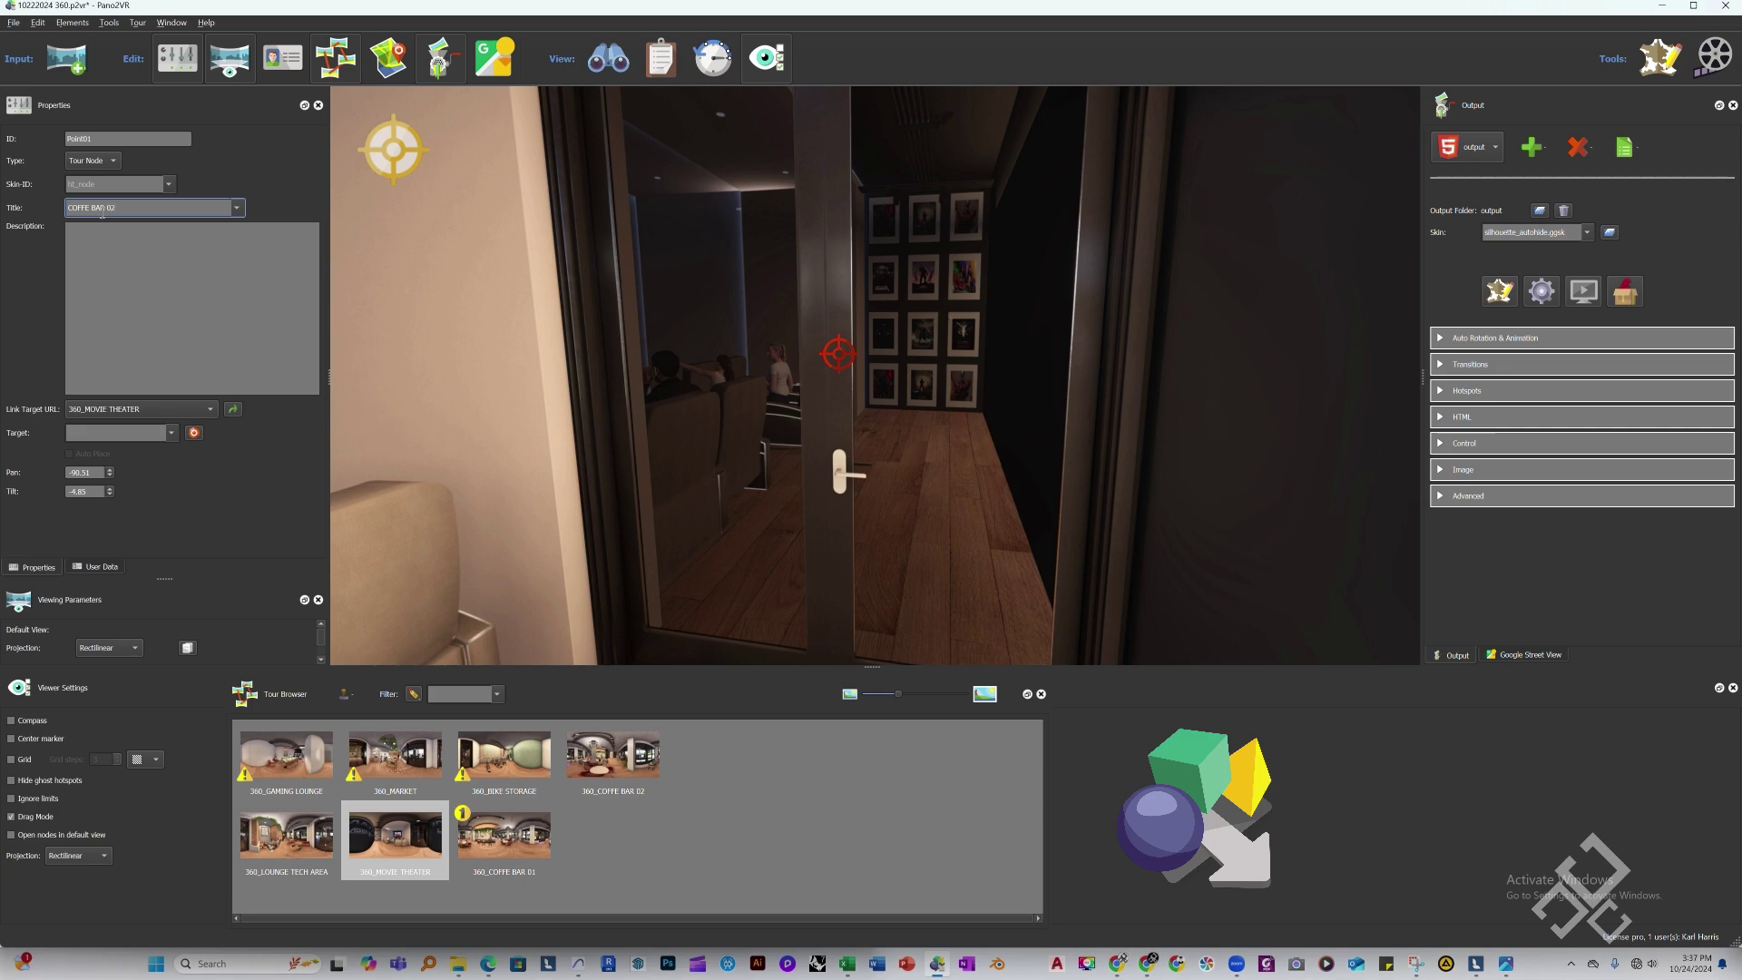
{"action": "left_click", "coordinate": [156, 408]}
{"action": "left_click", "coordinate": [109, 400]}
In the MARKET panorama, add a Tour Node hotspot on the door facing the coffee bar, titled COFFE BAR 02
{"action": "left_click", "coordinate": [391, 765]}
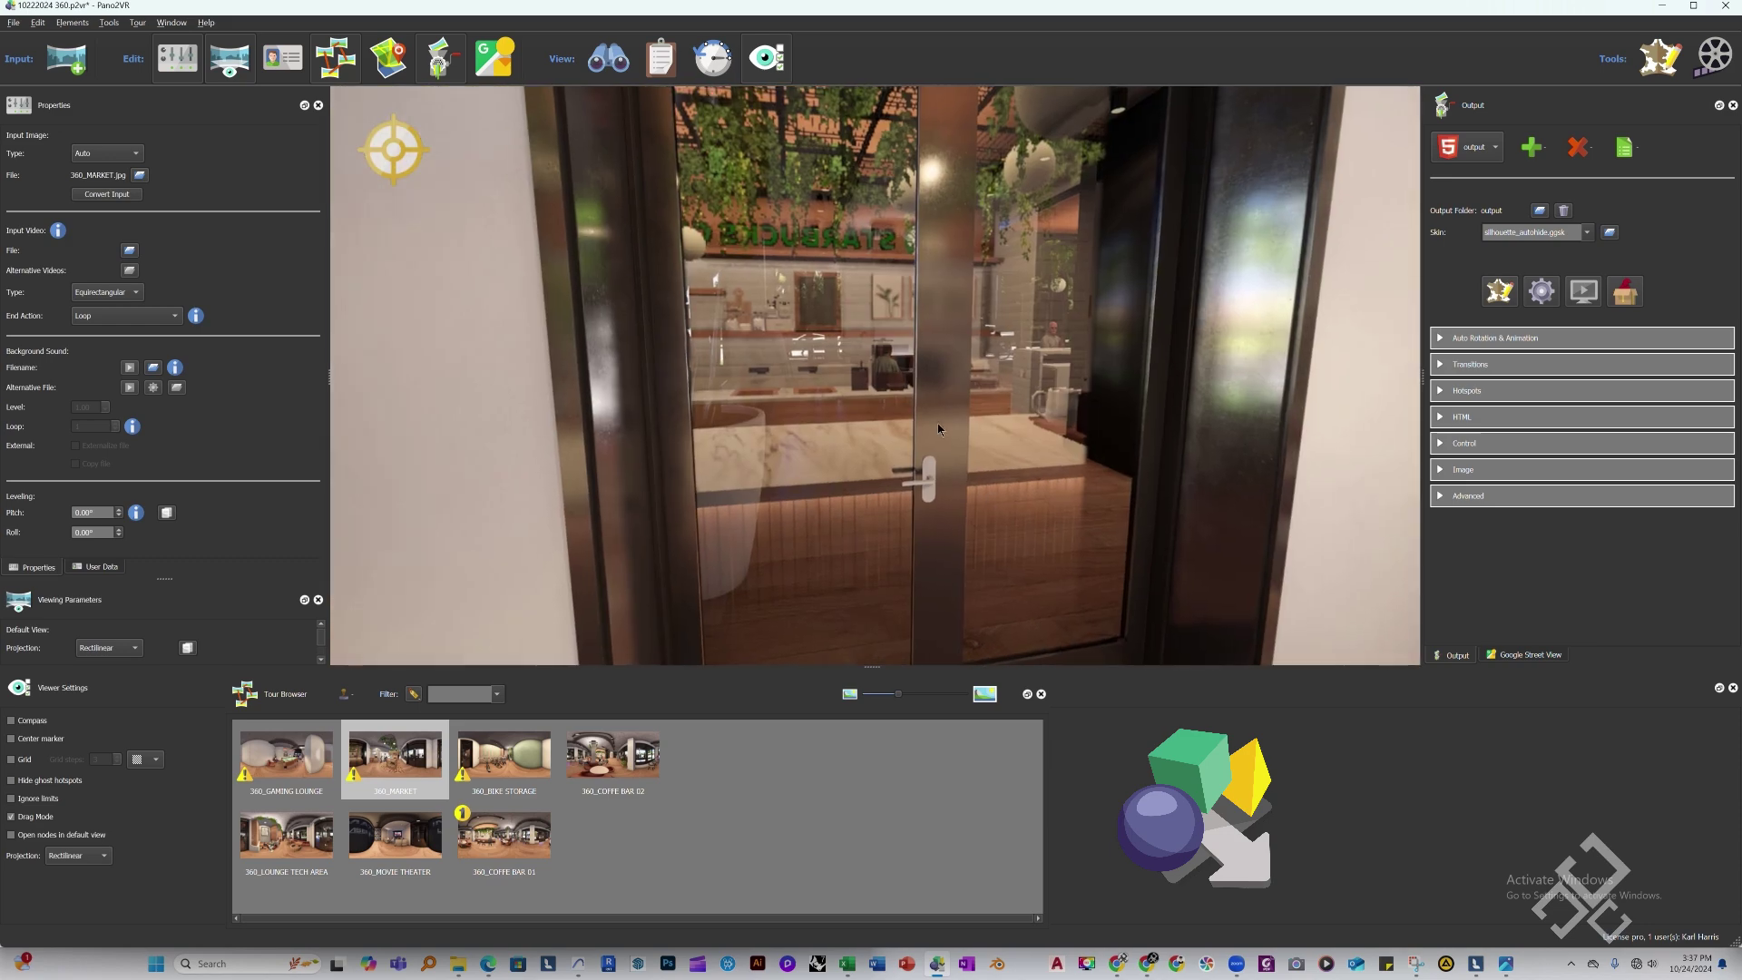
{"action": "left_click", "coordinate": [936, 408]}
{"action": "left_click", "coordinate": [90, 160]}
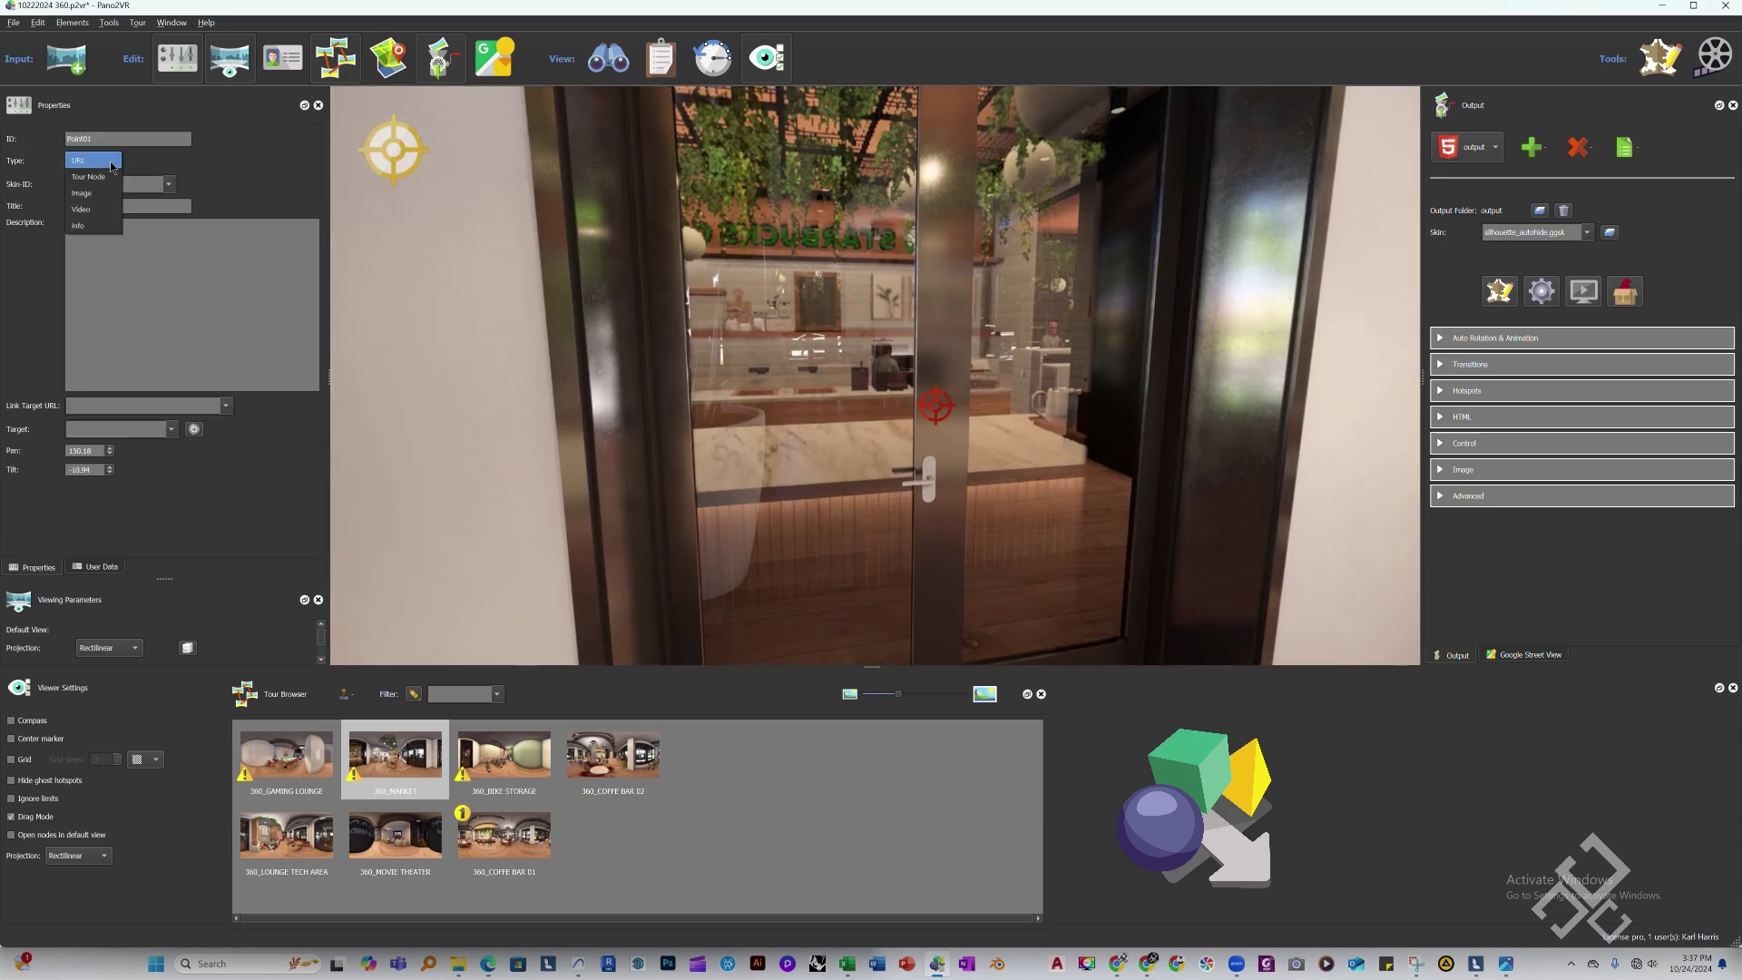
{"action": "left_click", "coordinate": [89, 209]}
{"action": "left_click", "coordinate": [90, 209]}
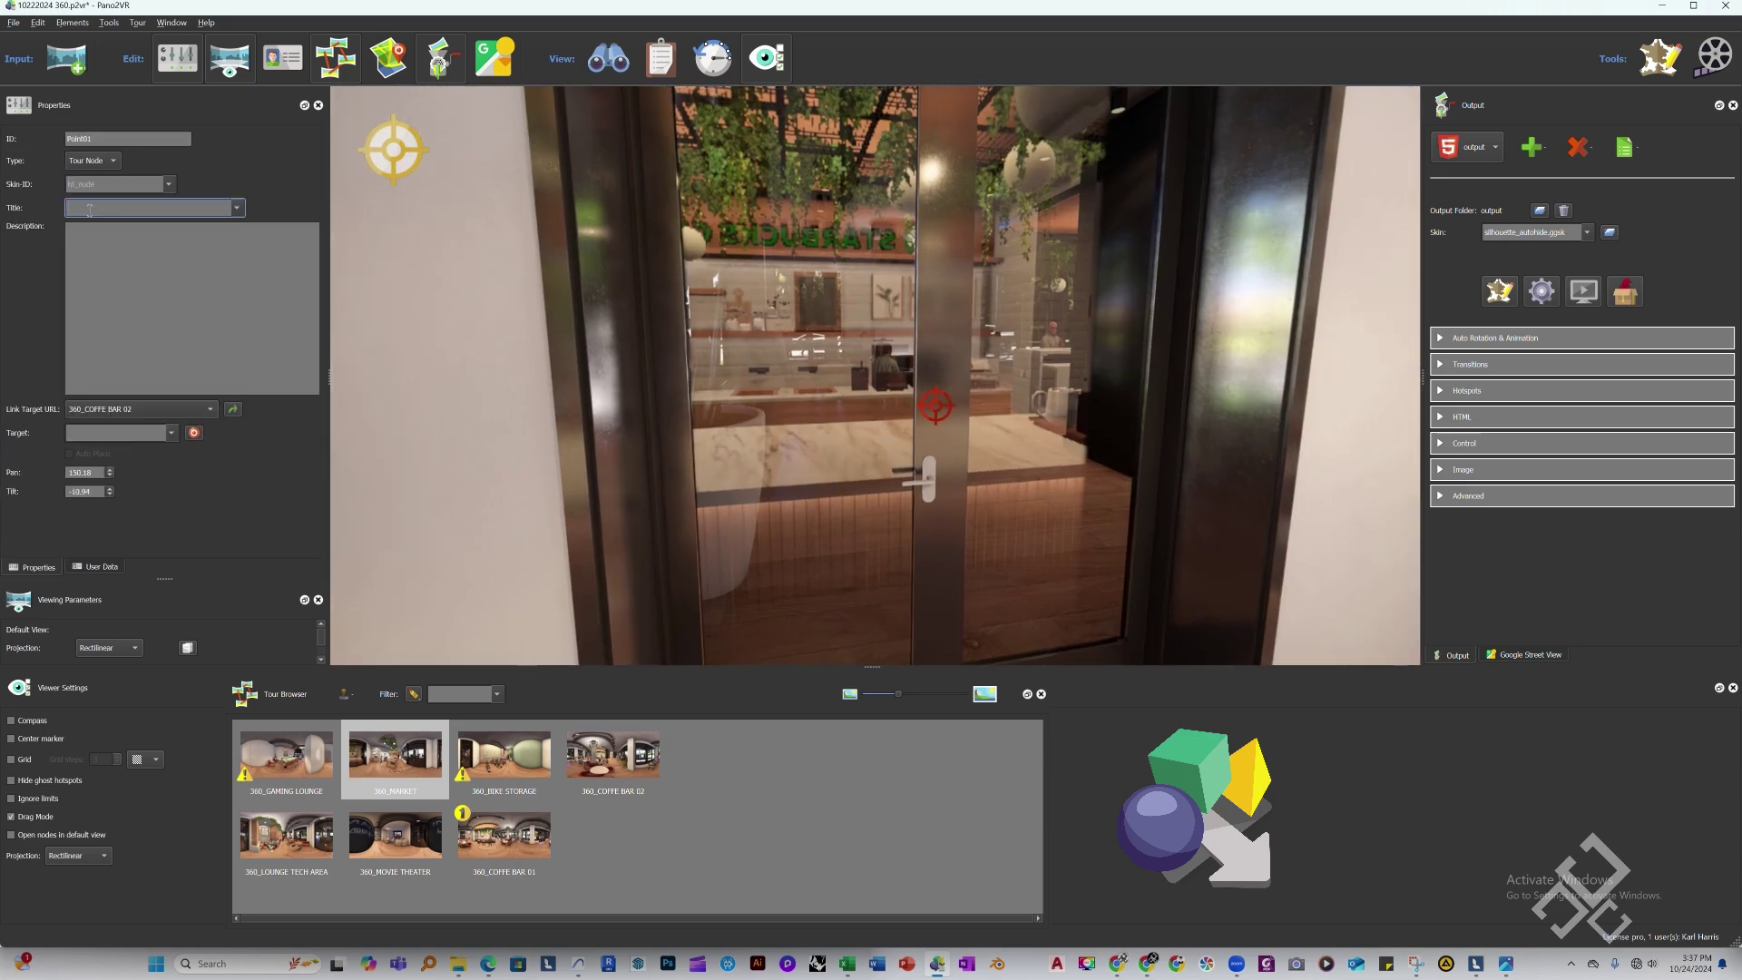
{"action": "type", "text": "COFFE BAR 02"}
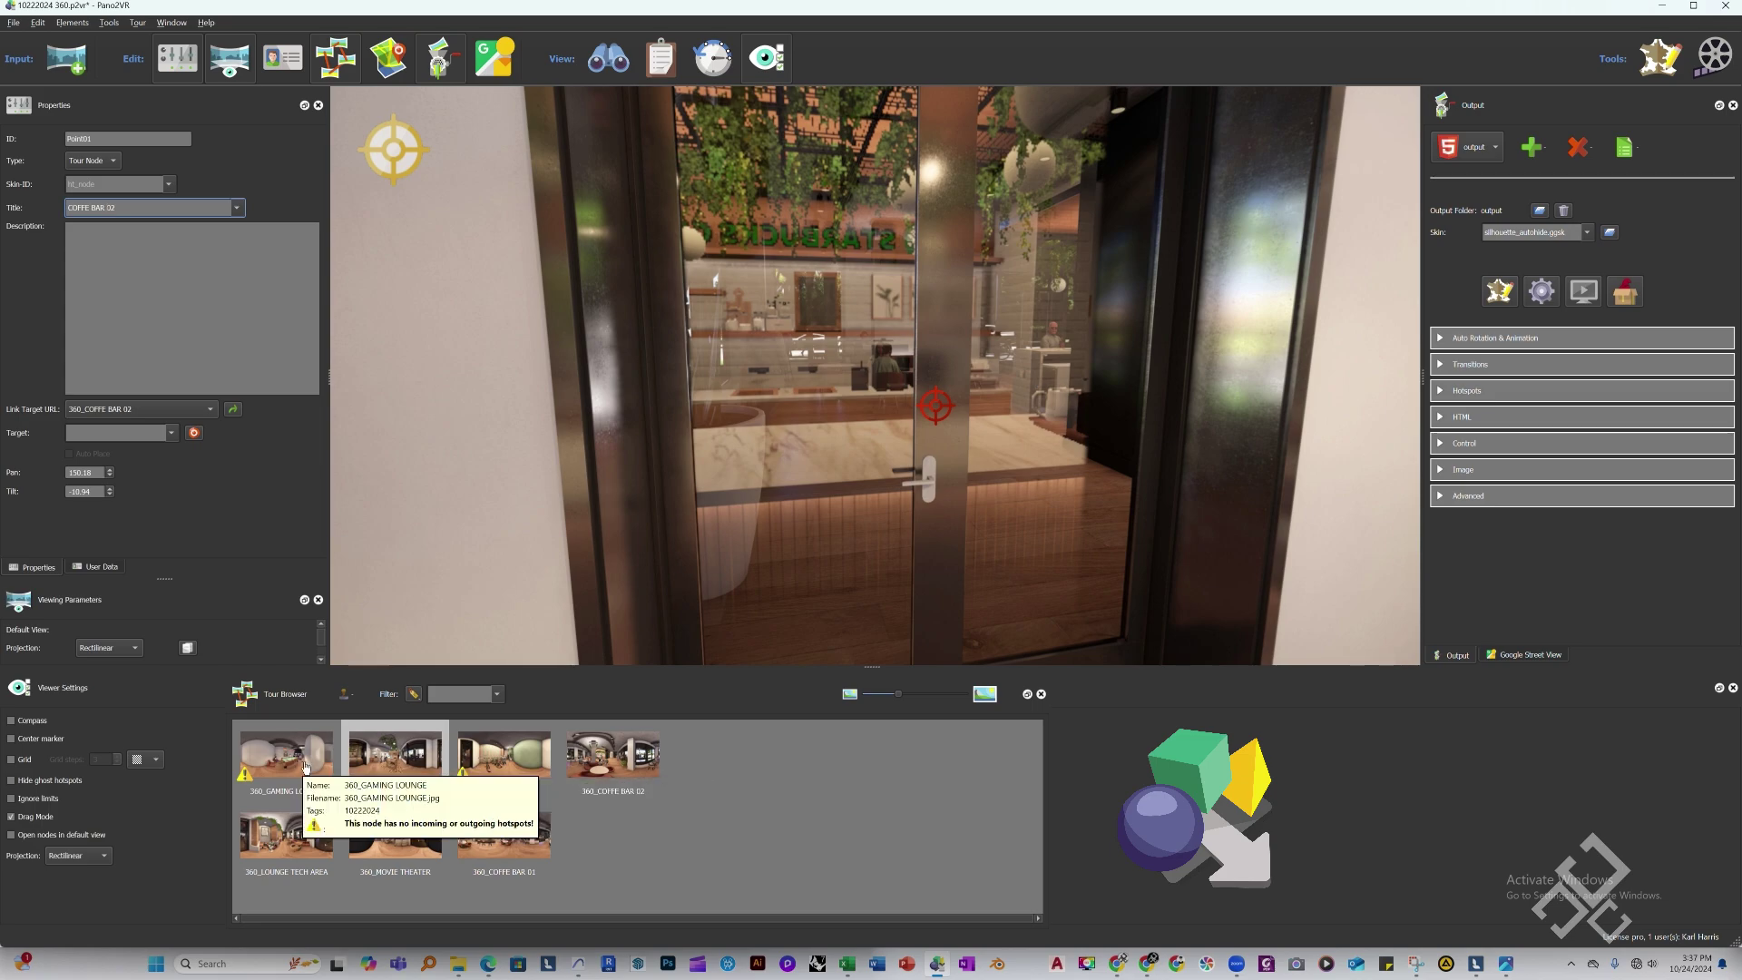
In the COFFE BAR 01 panorama, add a Tour Node hotspot on the column beside the counter, titled GAMING LOUNGE and linked to 360_GAMING LOUNGE
{"action": "left_click", "coordinate": [504, 834]}
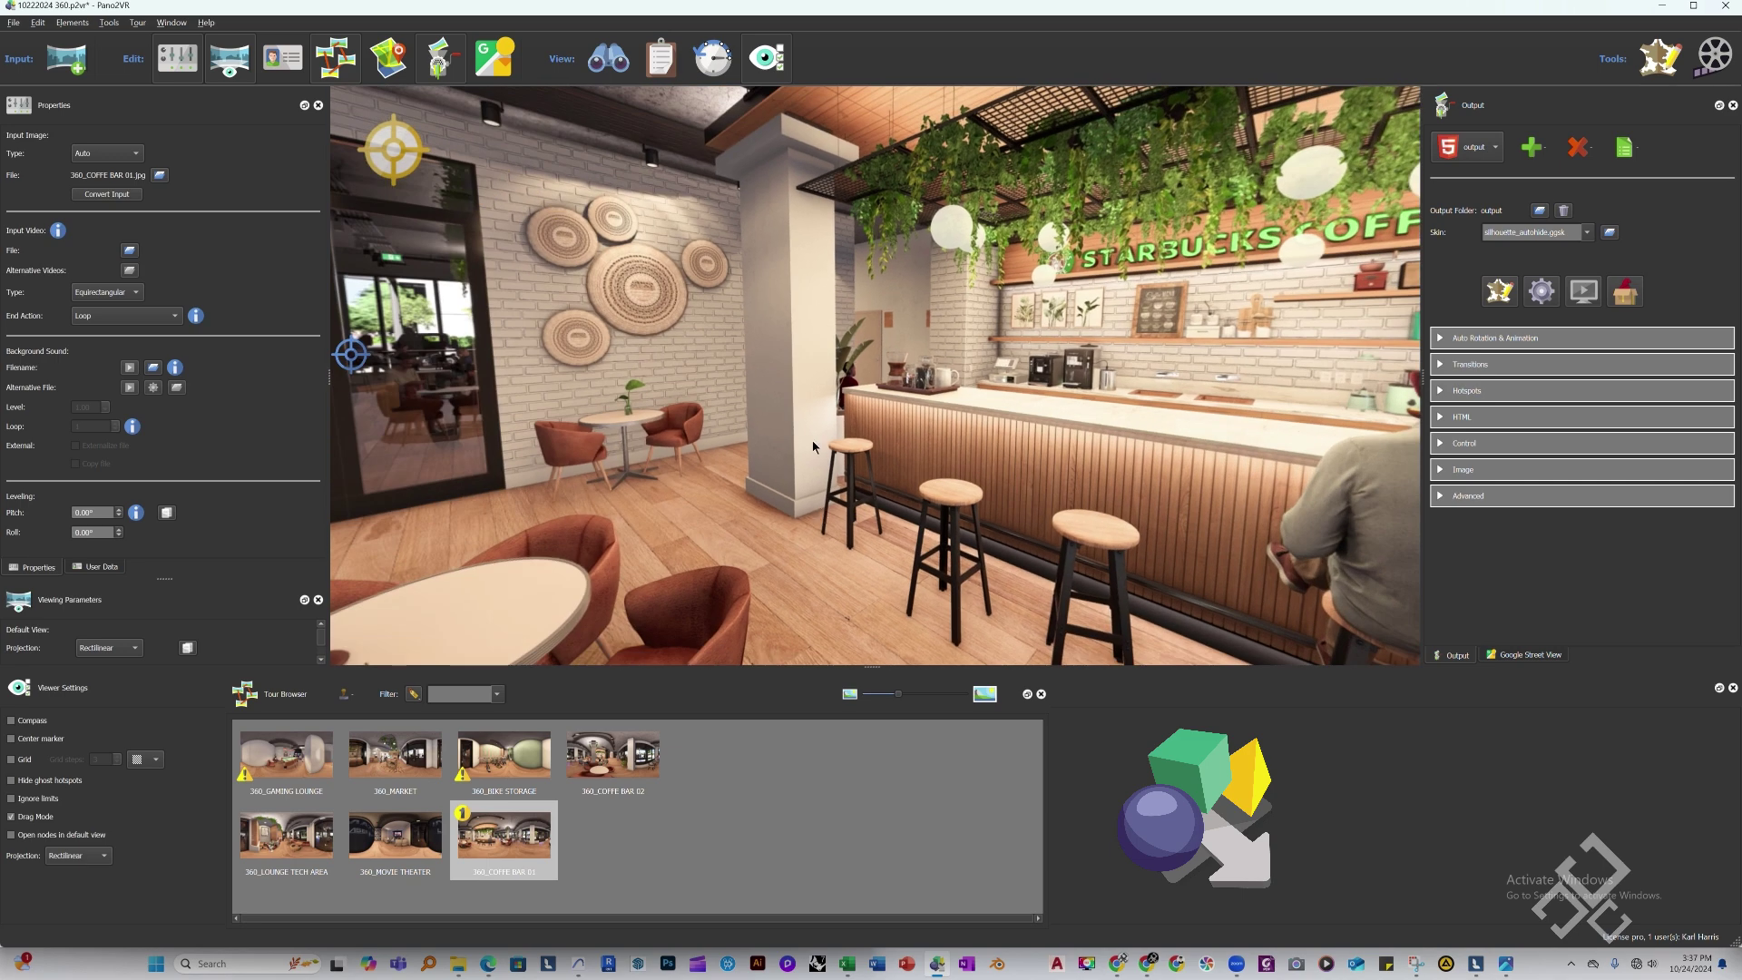
{"action": "double_click", "coordinate": [814, 325]}
{"action": "left_click", "coordinate": [91, 159]}
{"action": "left_click", "coordinate": [90, 176]}
{"action": "left_click", "coordinate": [95, 208]}
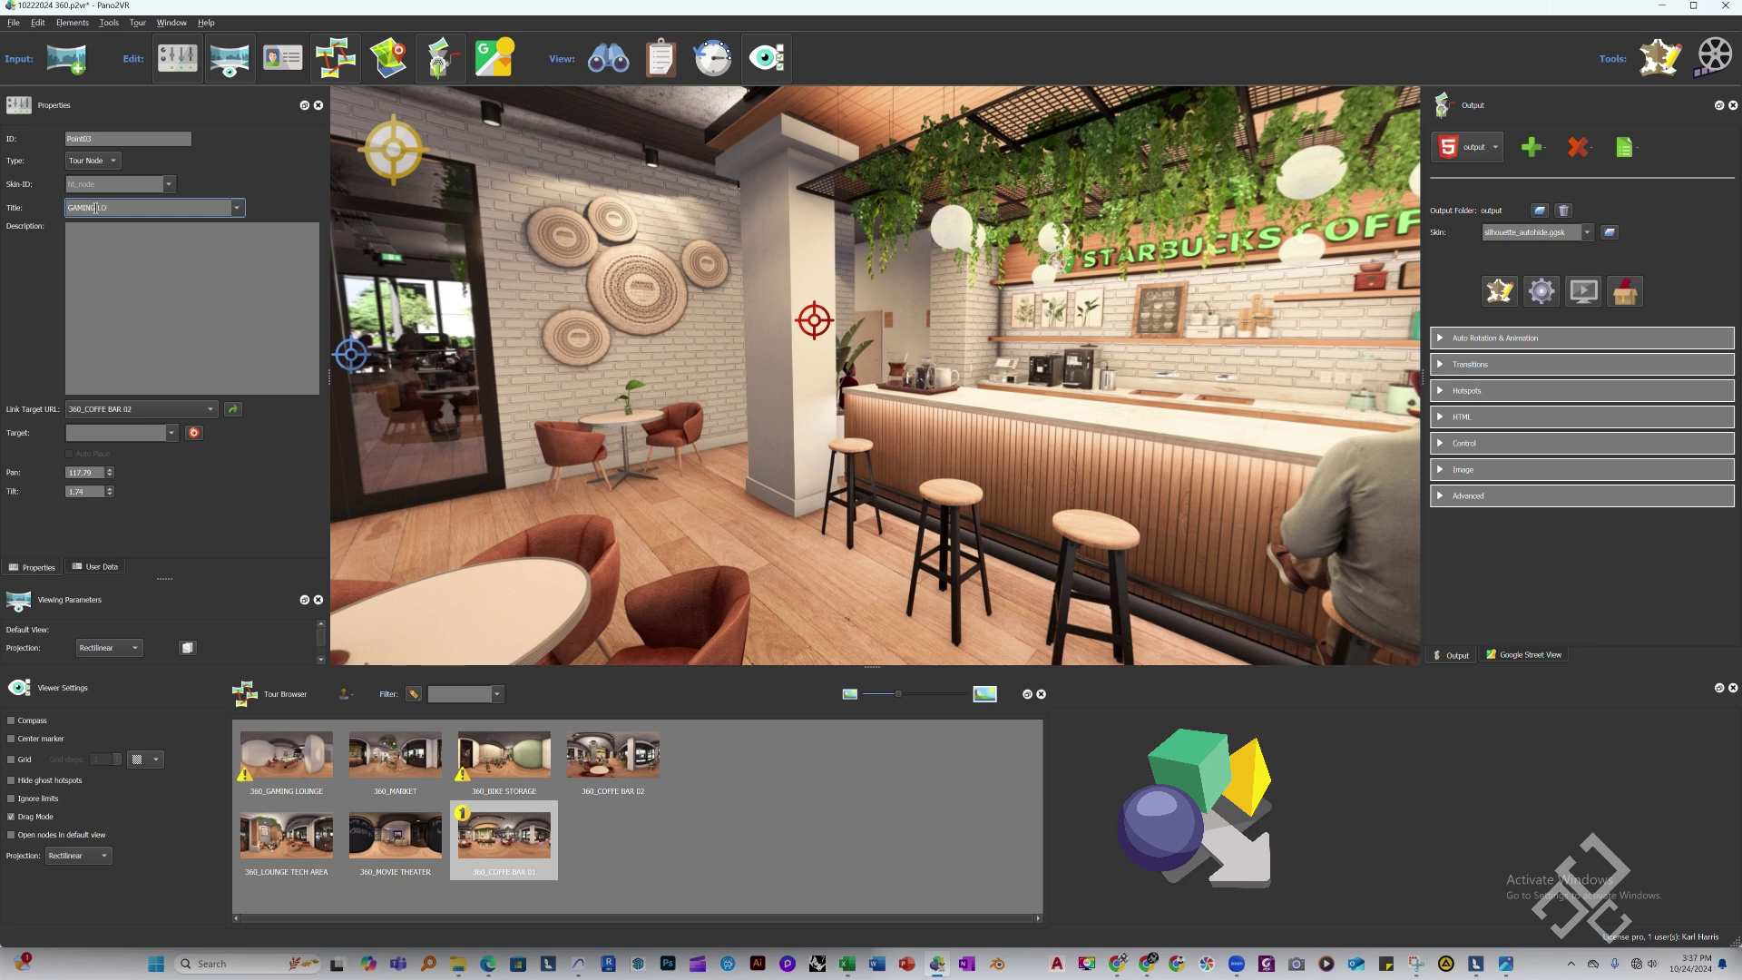
{"action": "left_click", "coordinate": [145, 416]}
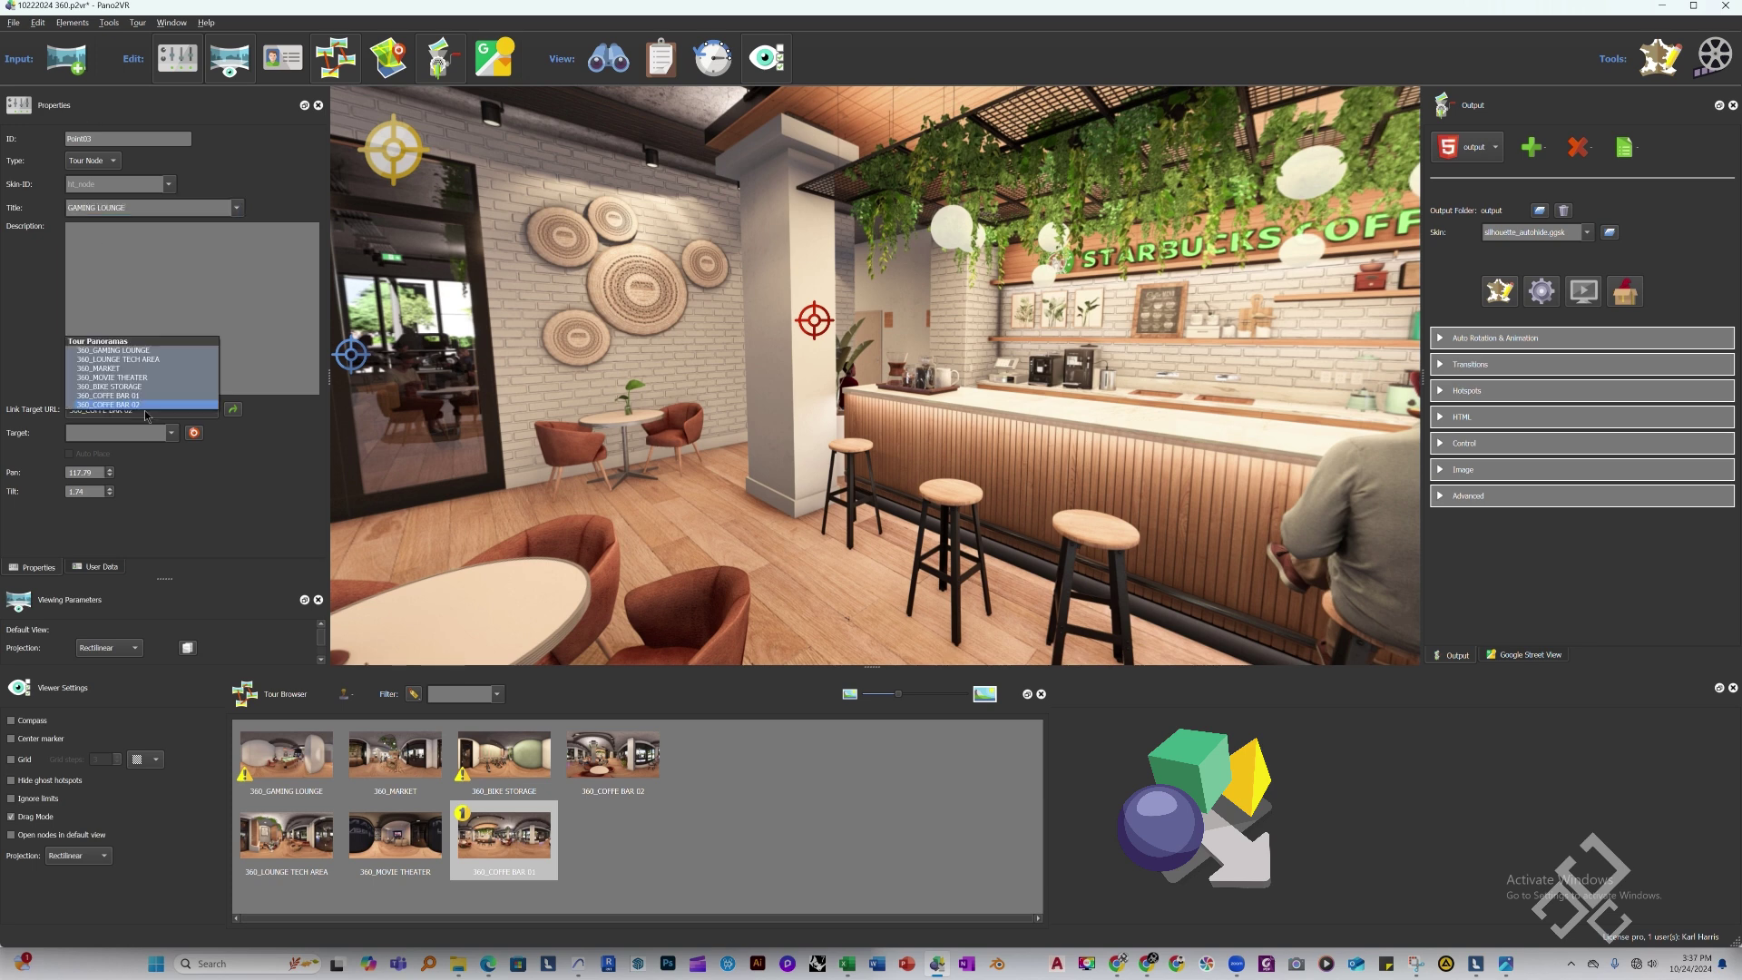
{"action": "left_click", "coordinate": [127, 349]}
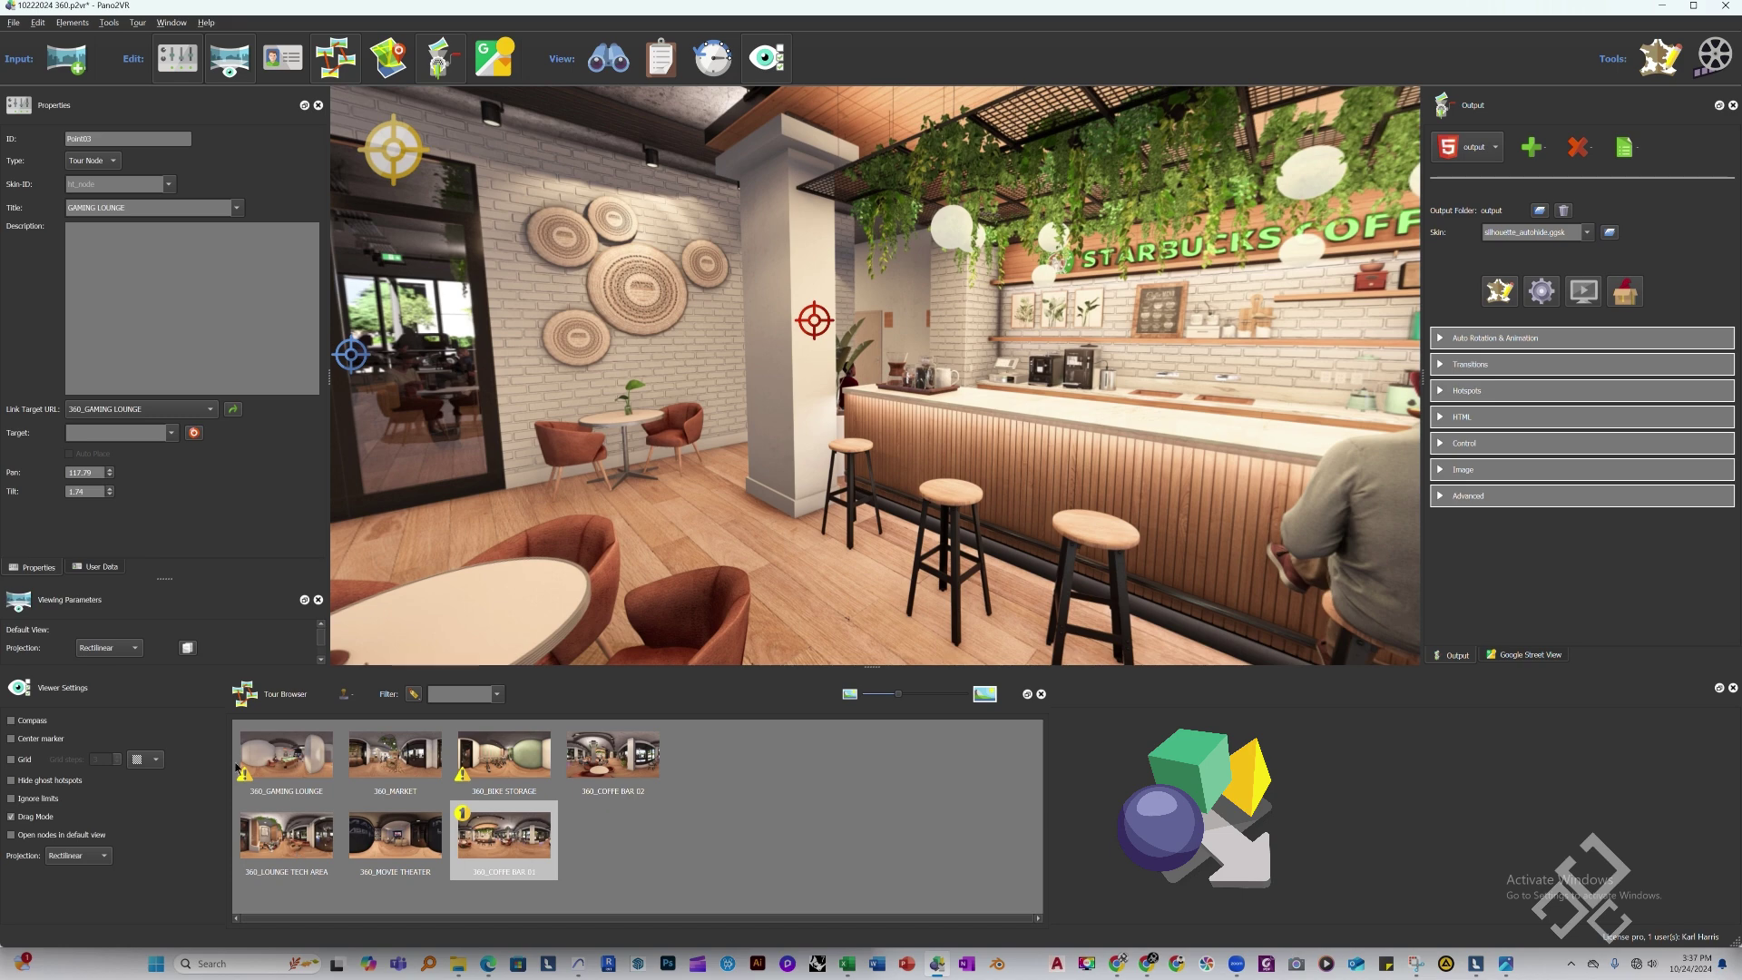
In the GAMING LOUNGE panorama, add a Tour Node hotspot on the wooden door, title it COFFE BAR 01 and set its link target
{"action": "double_click", "coordinate": [814, 319]}
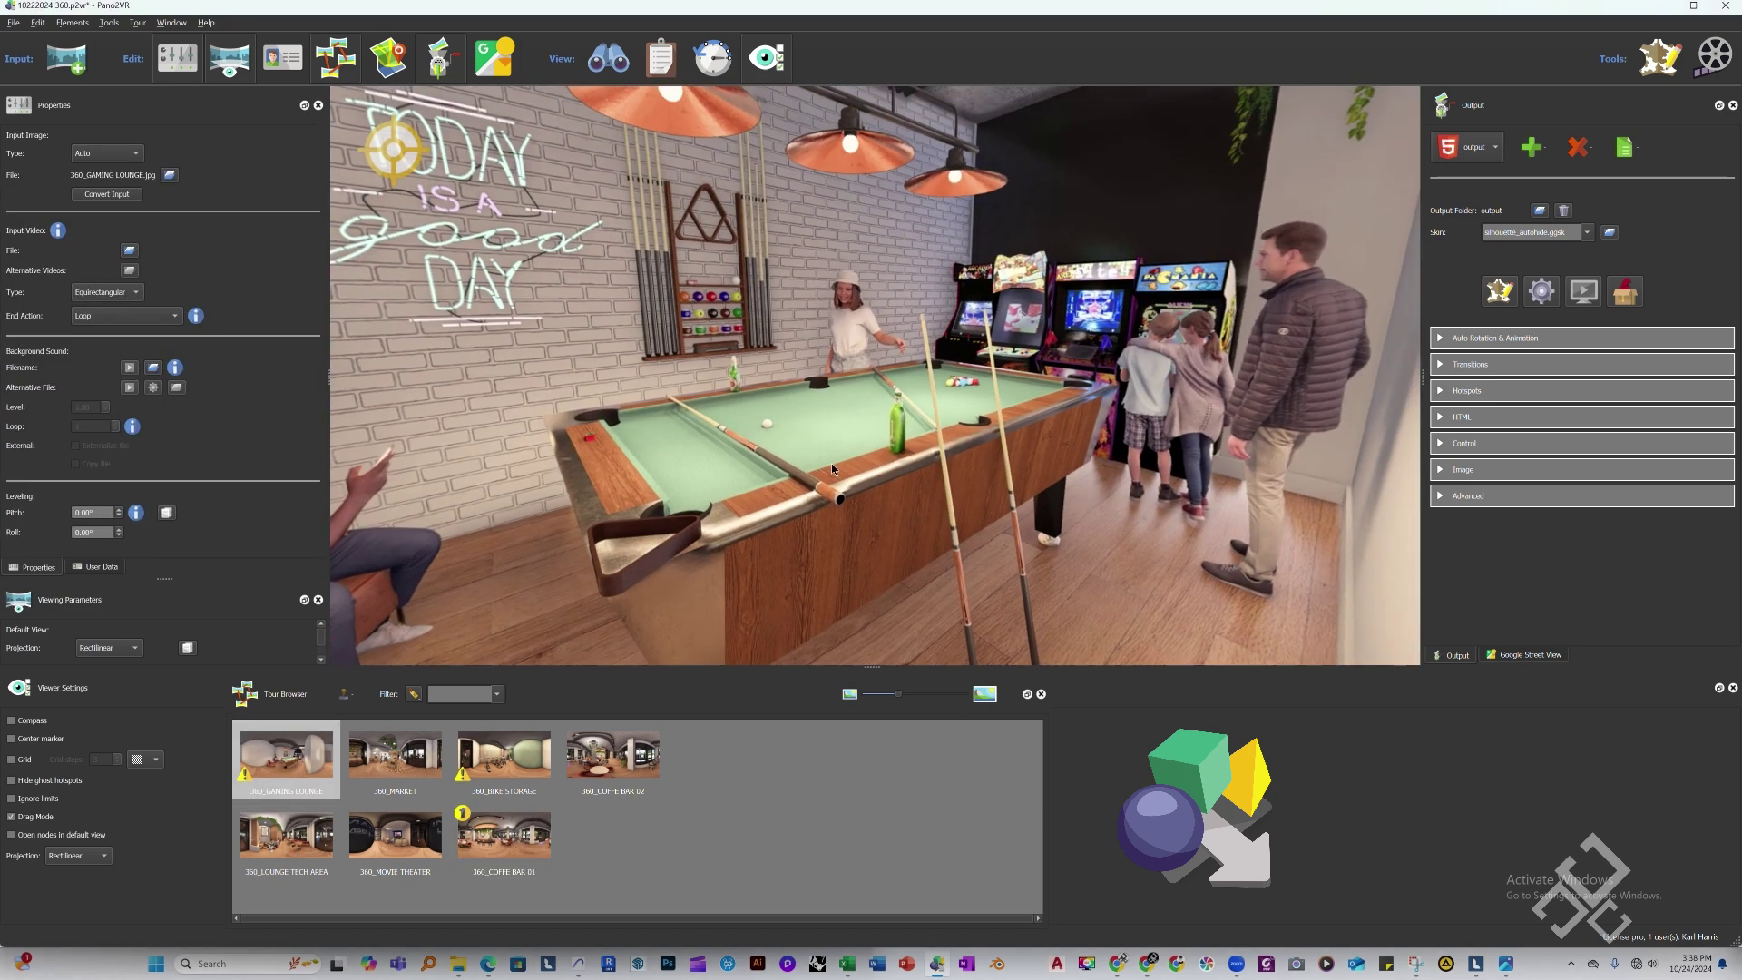
{"action": "left_click_drag", "start_coordinate": [833, 469], "coordinate": [1058, 393]}
{"action": "double_click", "coordinate": [1059, 380]}
{"action": "left_click", "coordinate": [113, 163]}
{"action": "left_click", "coordinate": [90, 179]}
{"action": "left_click", "coordinate": [111, 207]}
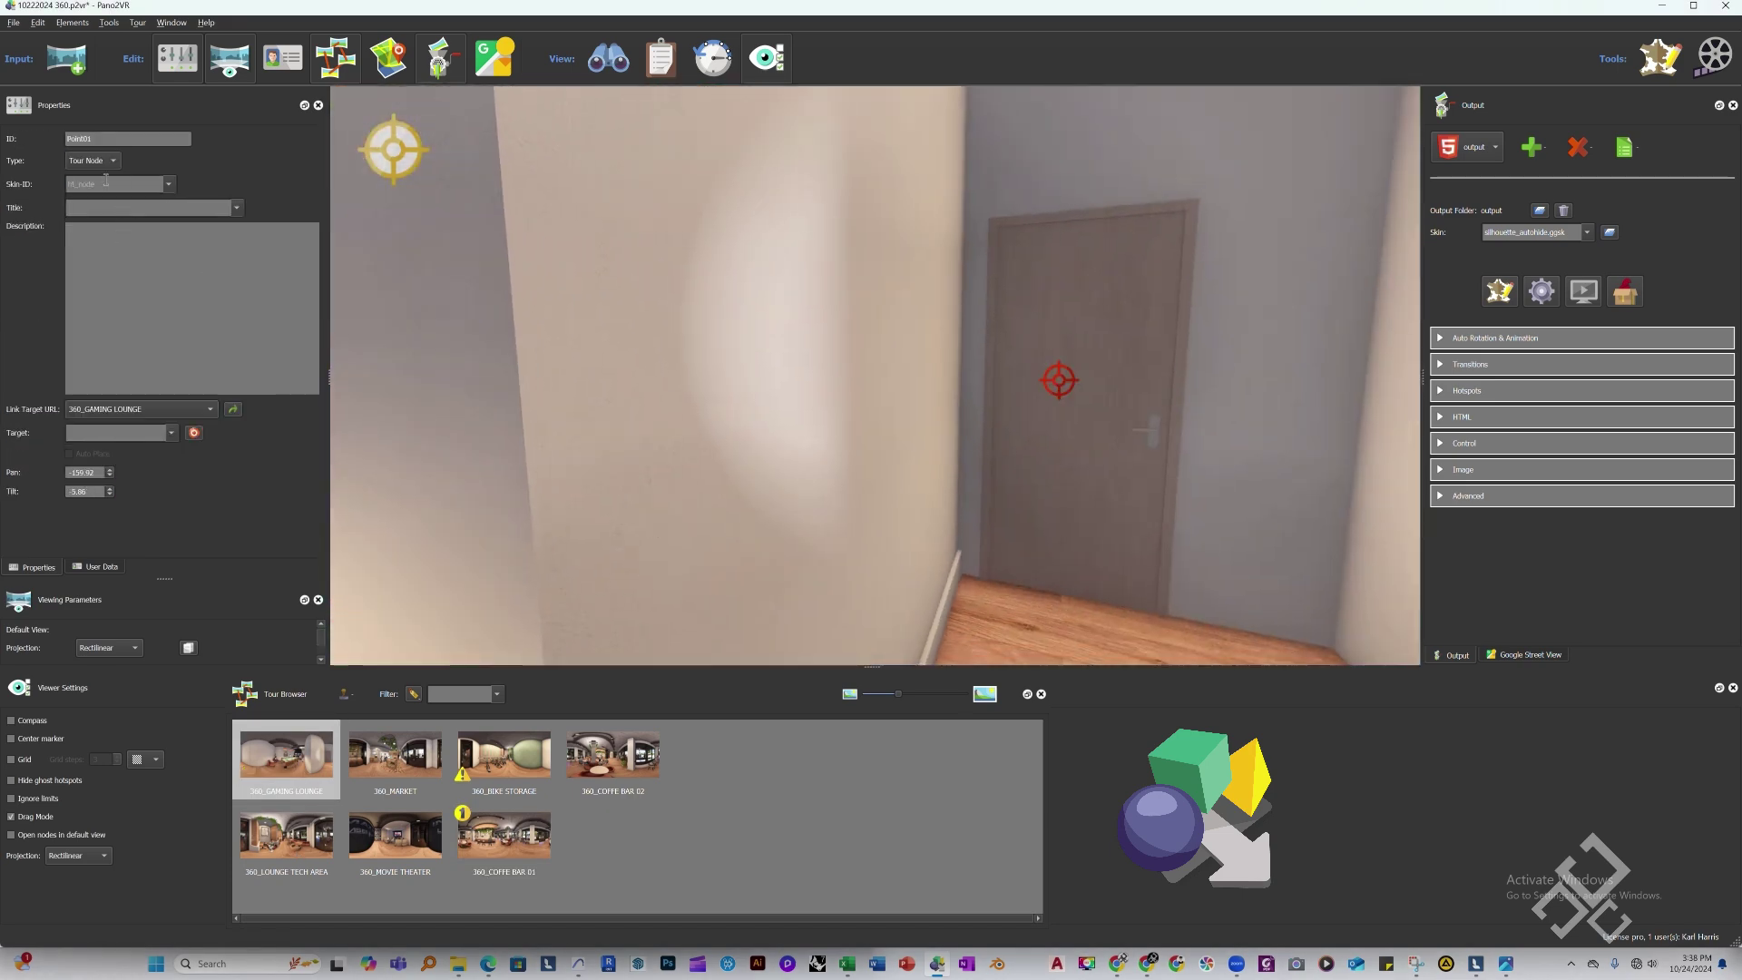
{"action": "type", "text": "COFFE BAR 01"}
{"action": "left_click", "coordinate": [188, 409]}
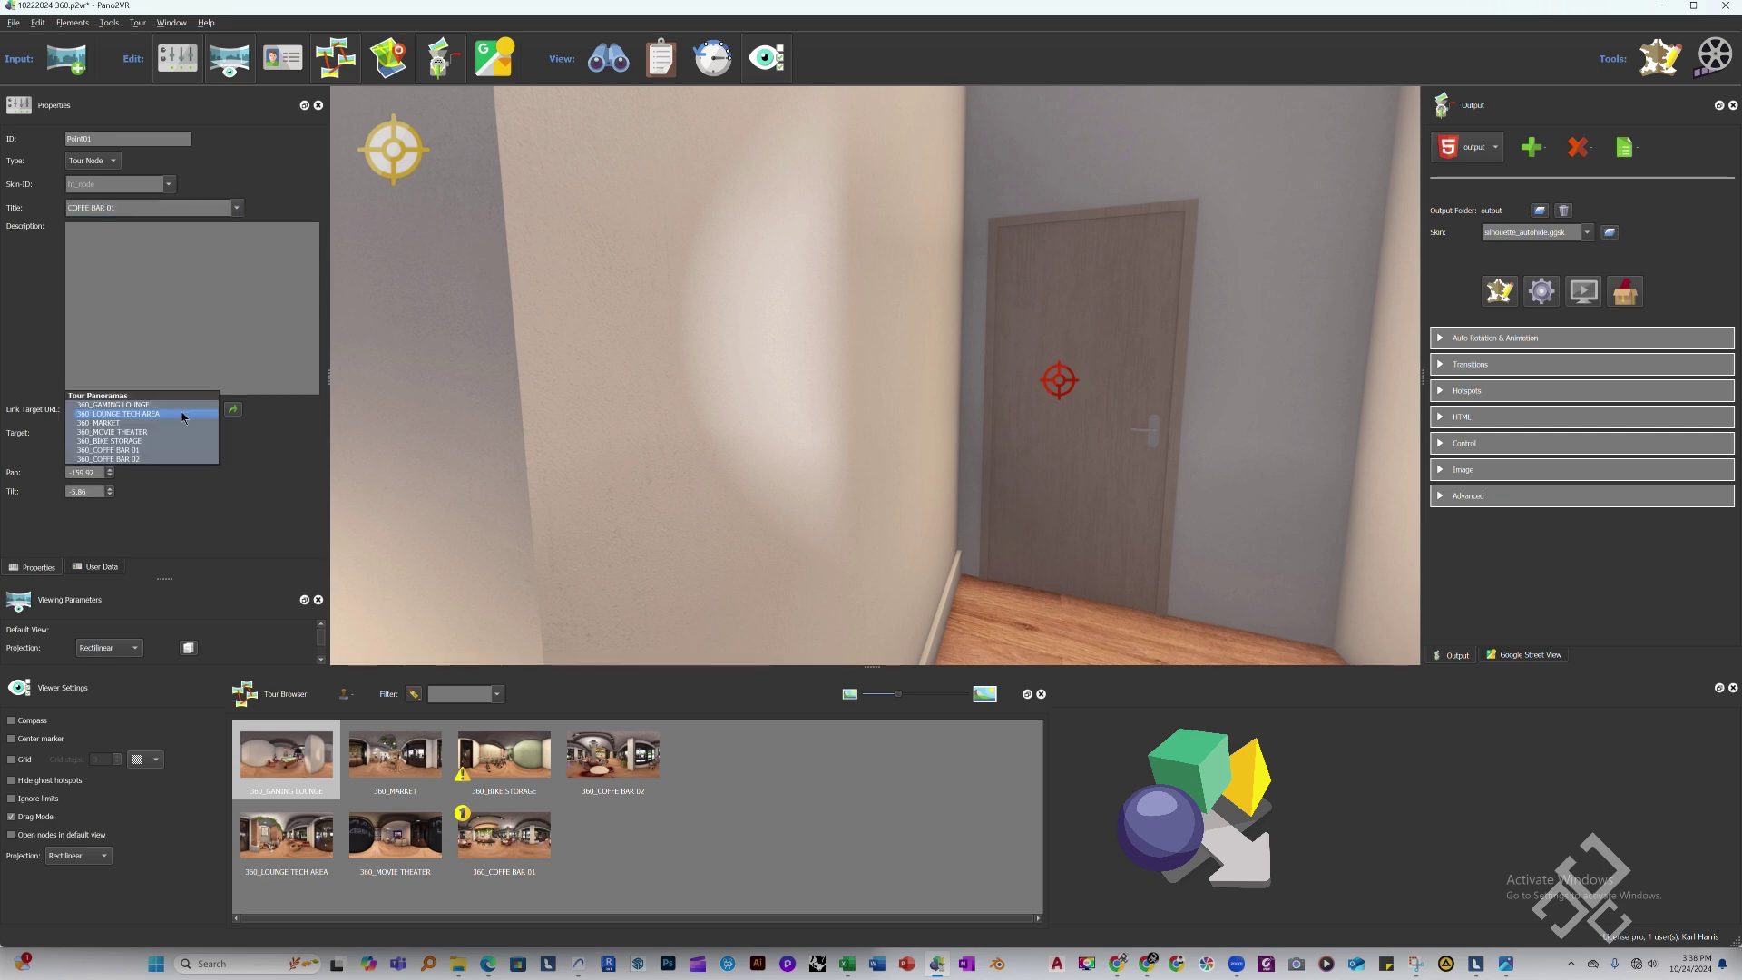
{"action": "left_click", "coordinate": [137, 459]}
In the LOUNGE TECH AREA panorama, add a Tour Node hotspot on the brick wall below the framed picture, titled BIKE STORAGE and linked to 360_BIKE STORAGE
{"action": "left_click", "coordinate": [490, 852]}
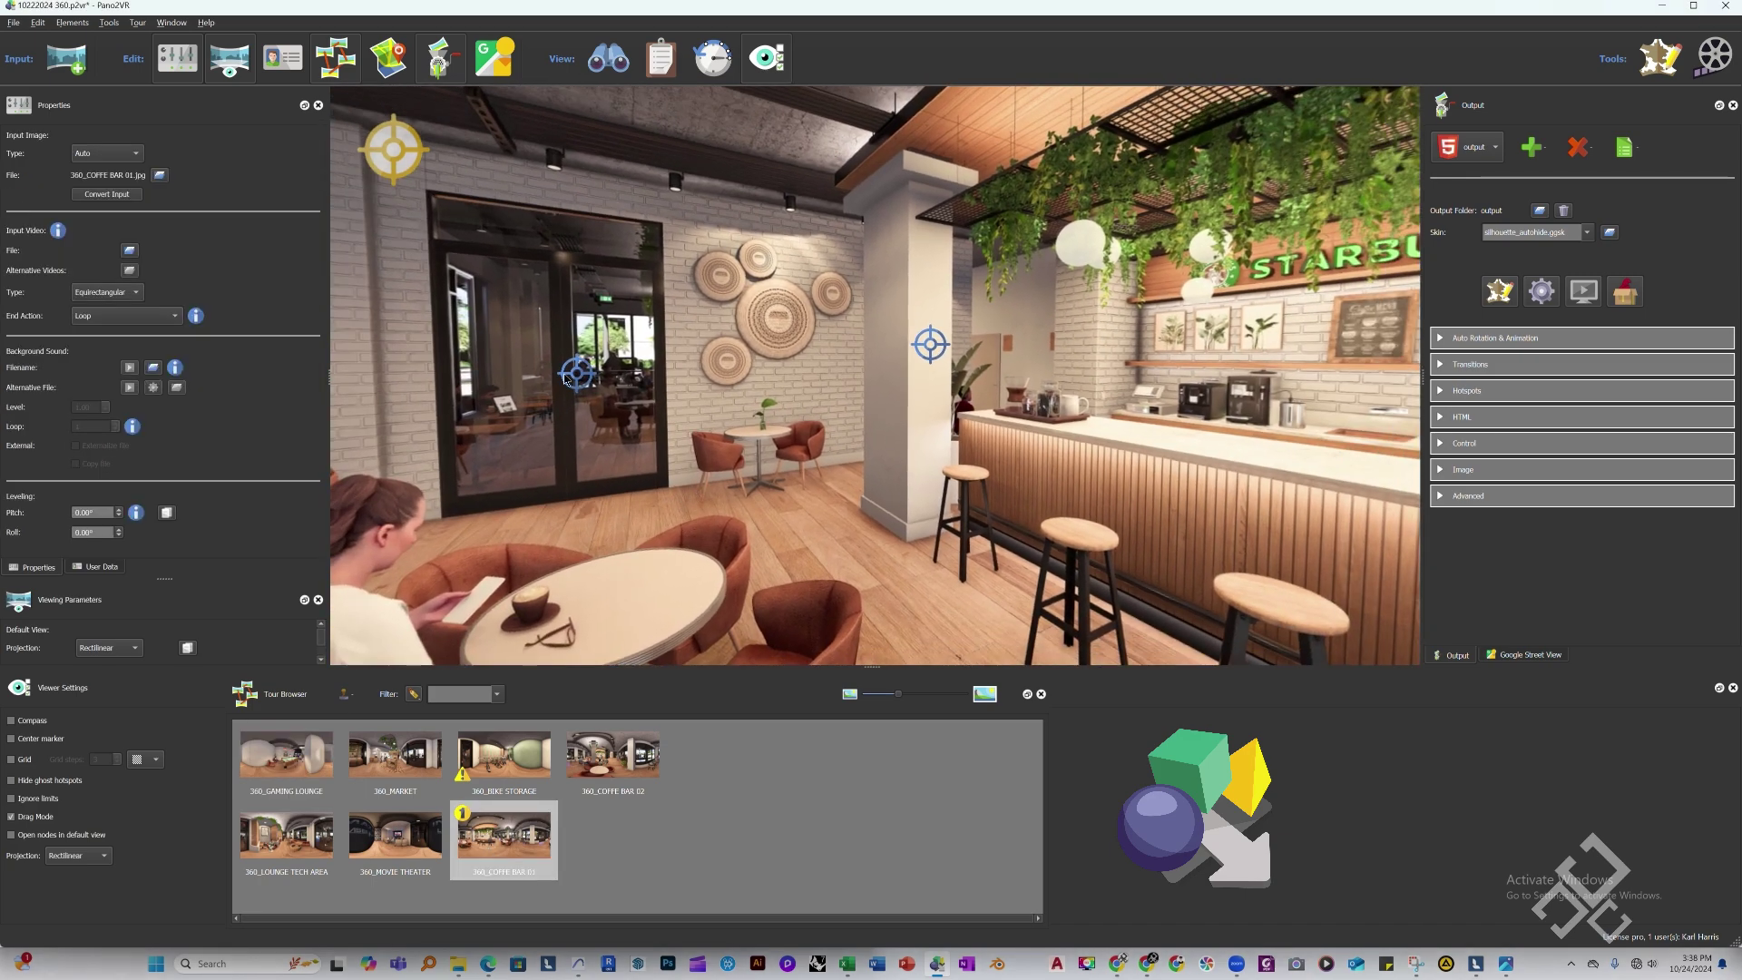
{"action": "left_click", "coordinate": [281, 839]}
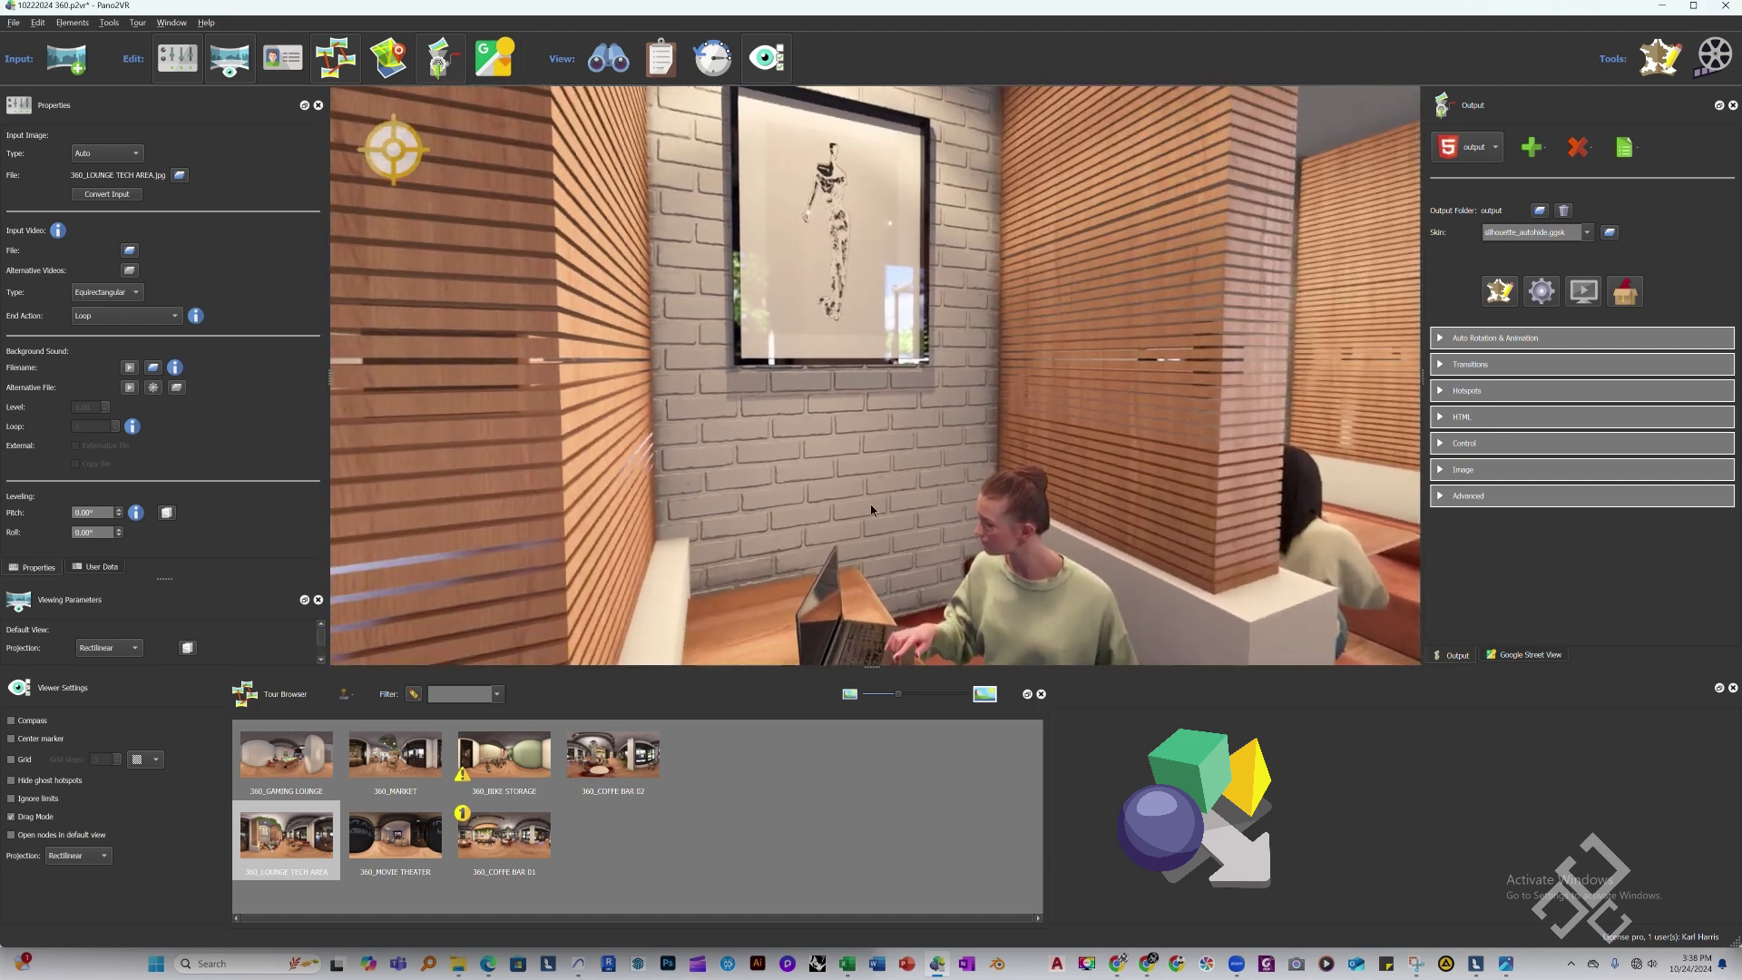
{"action": "left_click", "coordinate": [874, 379]}
{"action": "left_click", "coordinate": [90, 161]}
{"action": "left_click", "coordinate": [96, 181]}
{"action": "left_click", "coordinate": [95, 207]}
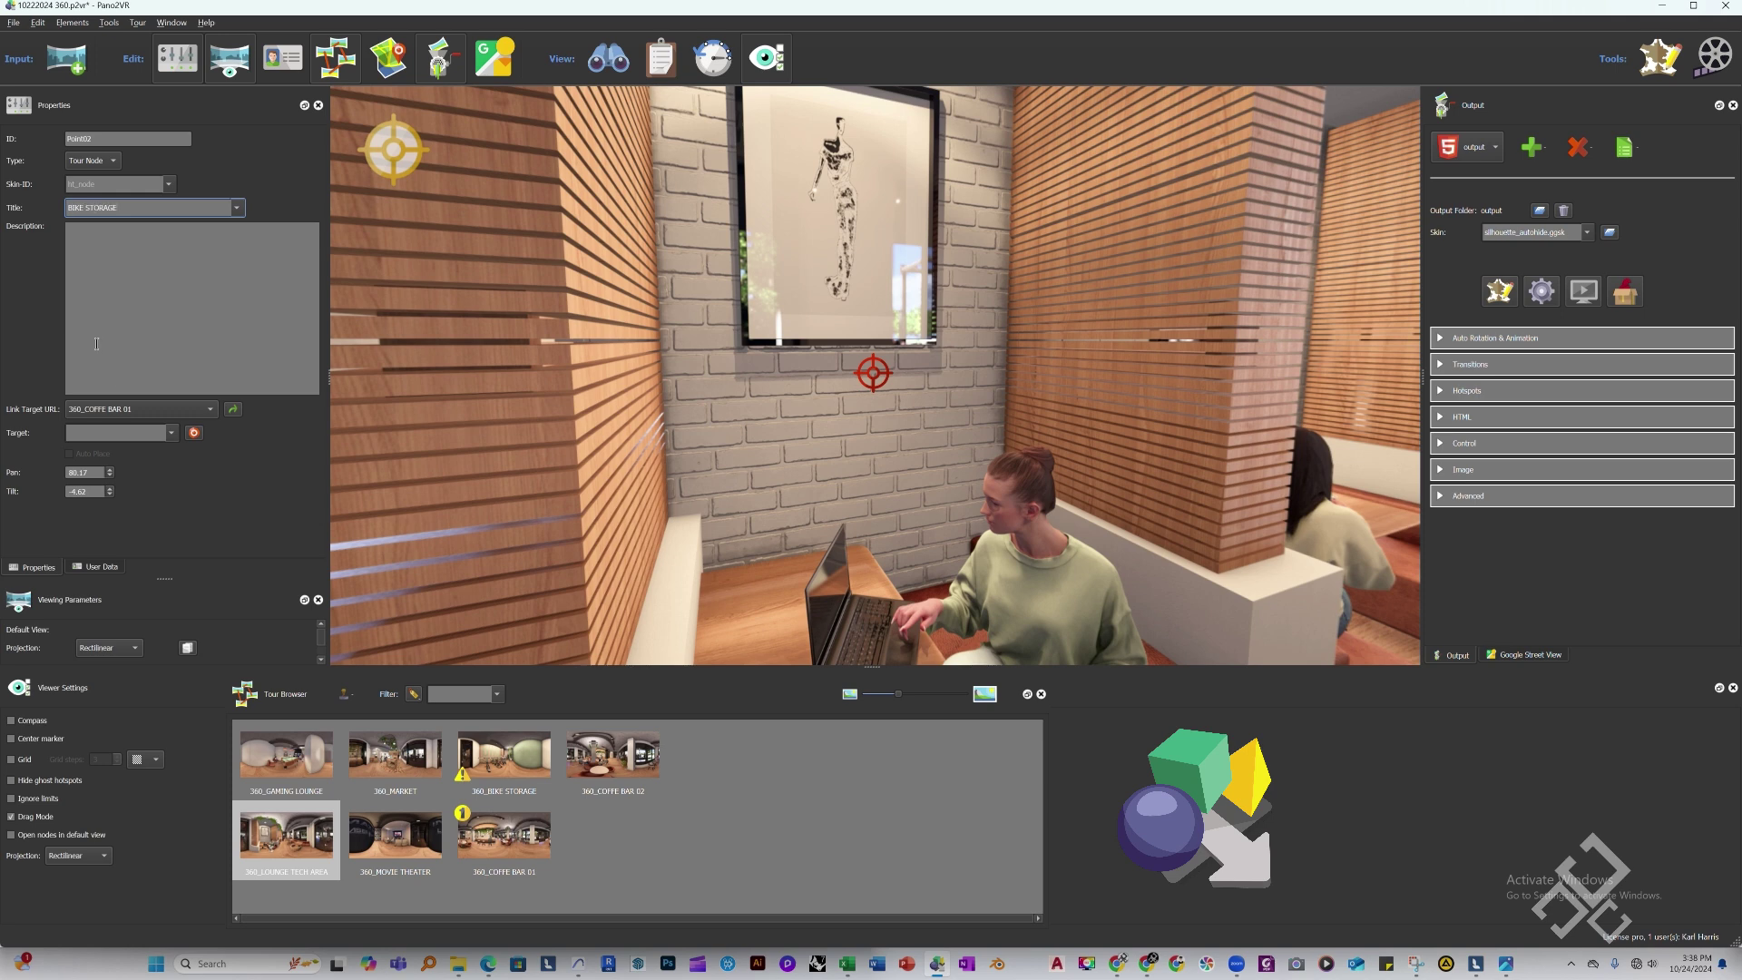
{"action": "left_click", "coordinate": [130, 409]}
{"action": "left_click", "coordinate": [130, 399]}
In the BIKE STORAGE panorama, add a Tour Node hotspot on the green wall, titled LOUNGE TECH AREA and linked to 360_LOUNGE TECH AREA
{"action": "left_click", "coordinate": [504, 756]}
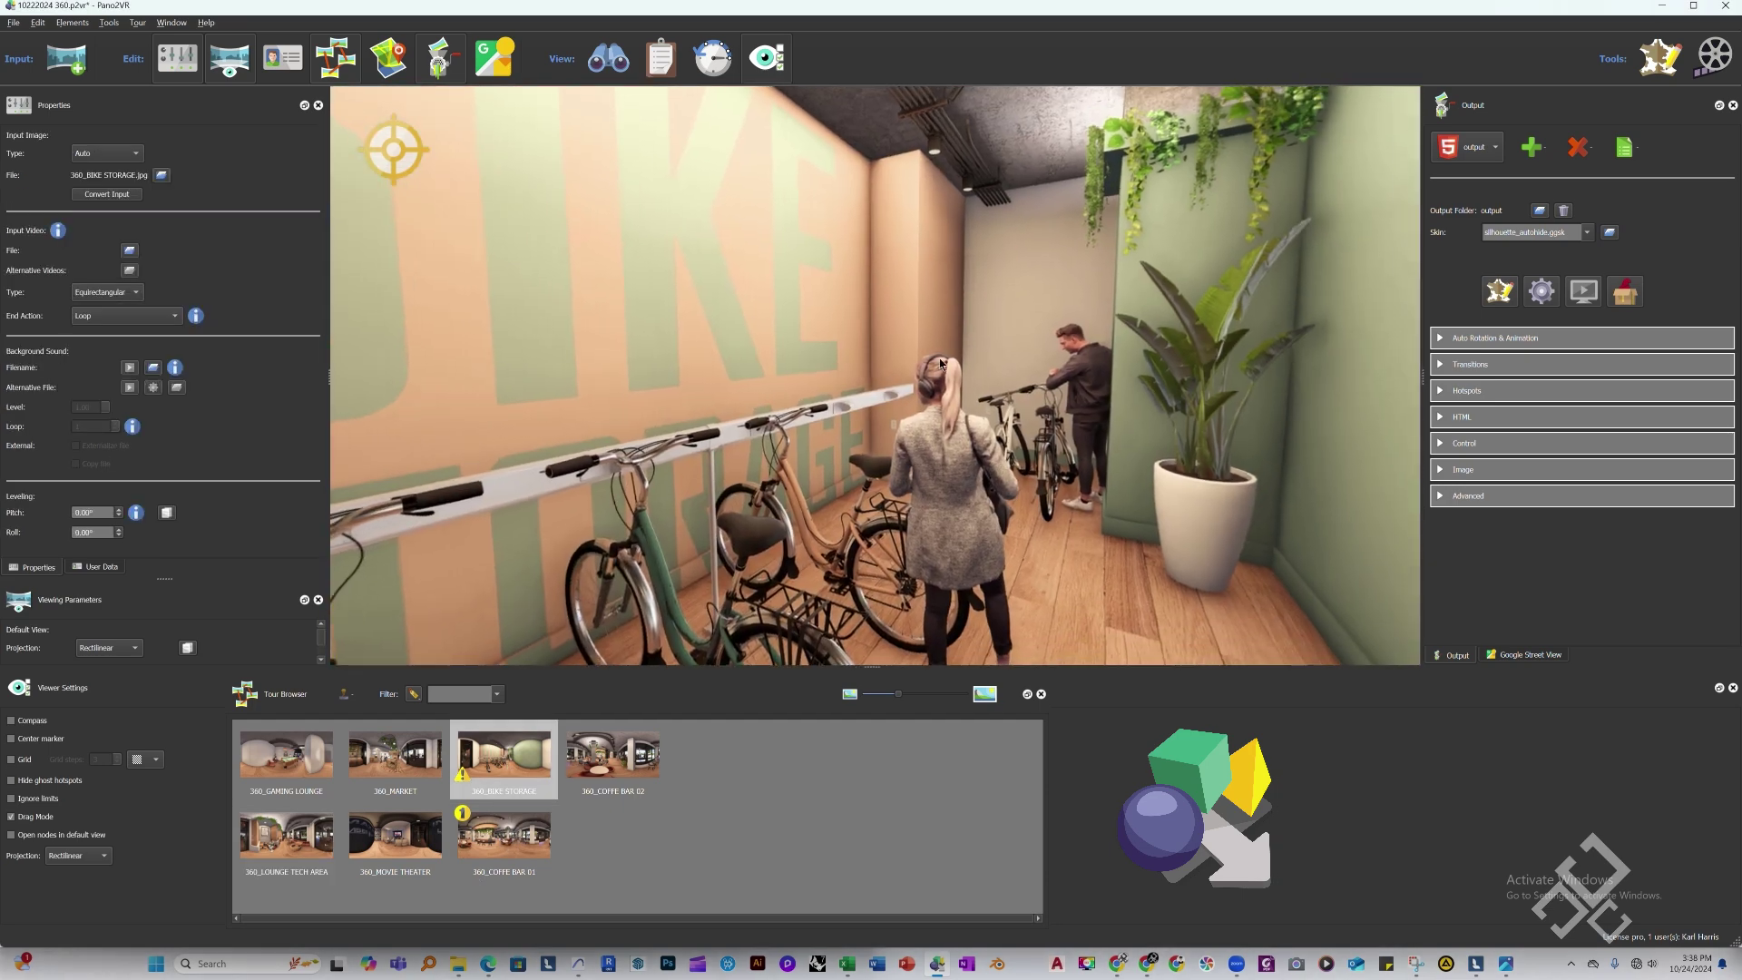
{"action": "left_click_drag", "start_coordinate": [940, 364], "coordinate": [964, 191]}
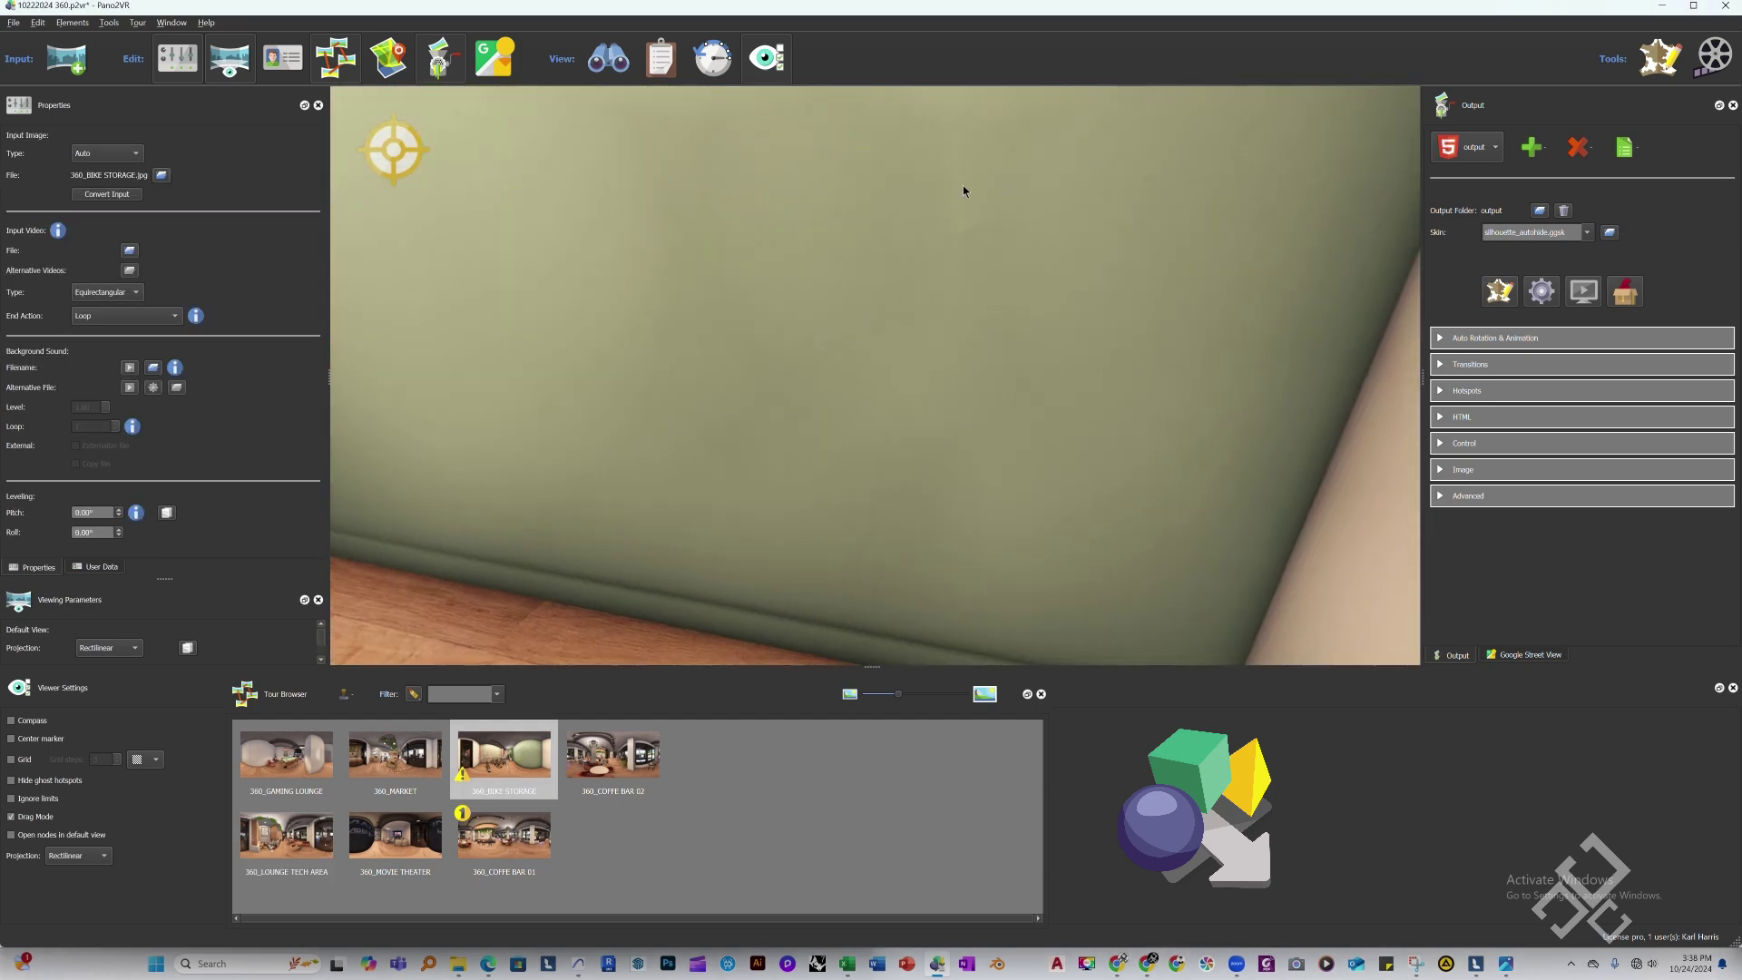
{"action": "double_click", "coordinate": [963, 185]}
{"action": "left_click", "coordinate": [97, 177]}
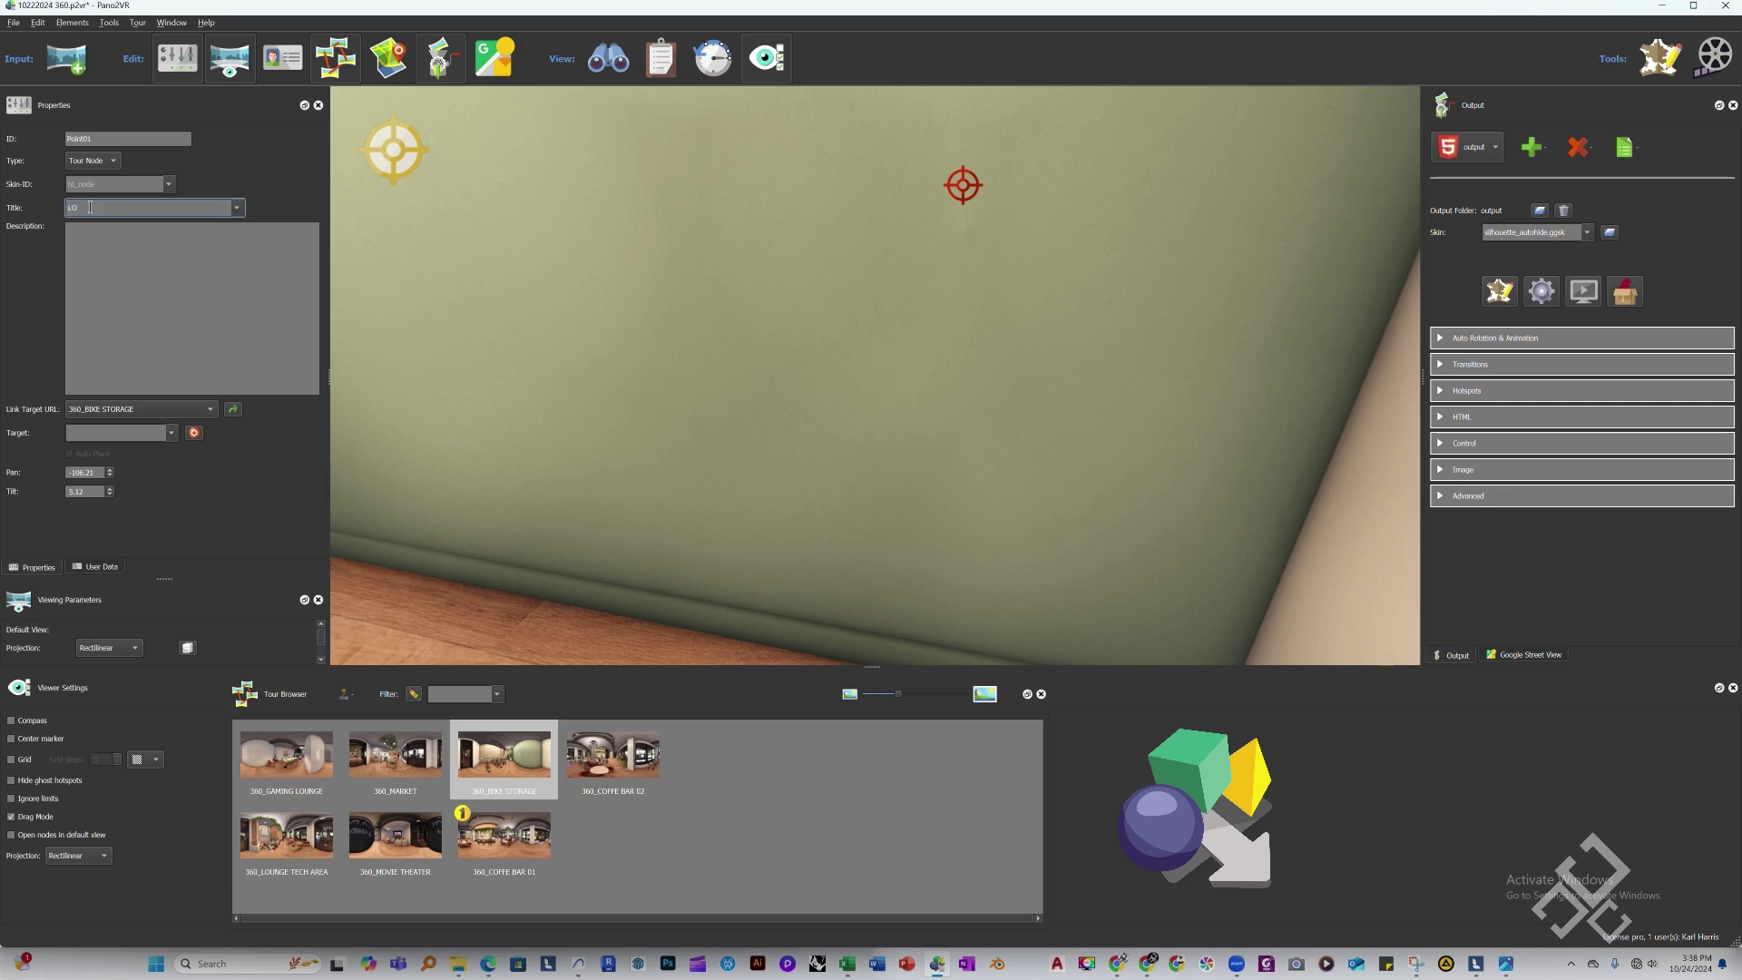
{"action": "left_click", "coordinate": [90, 208]}
{"action": "type", "text": "LOUNGE TEC"}
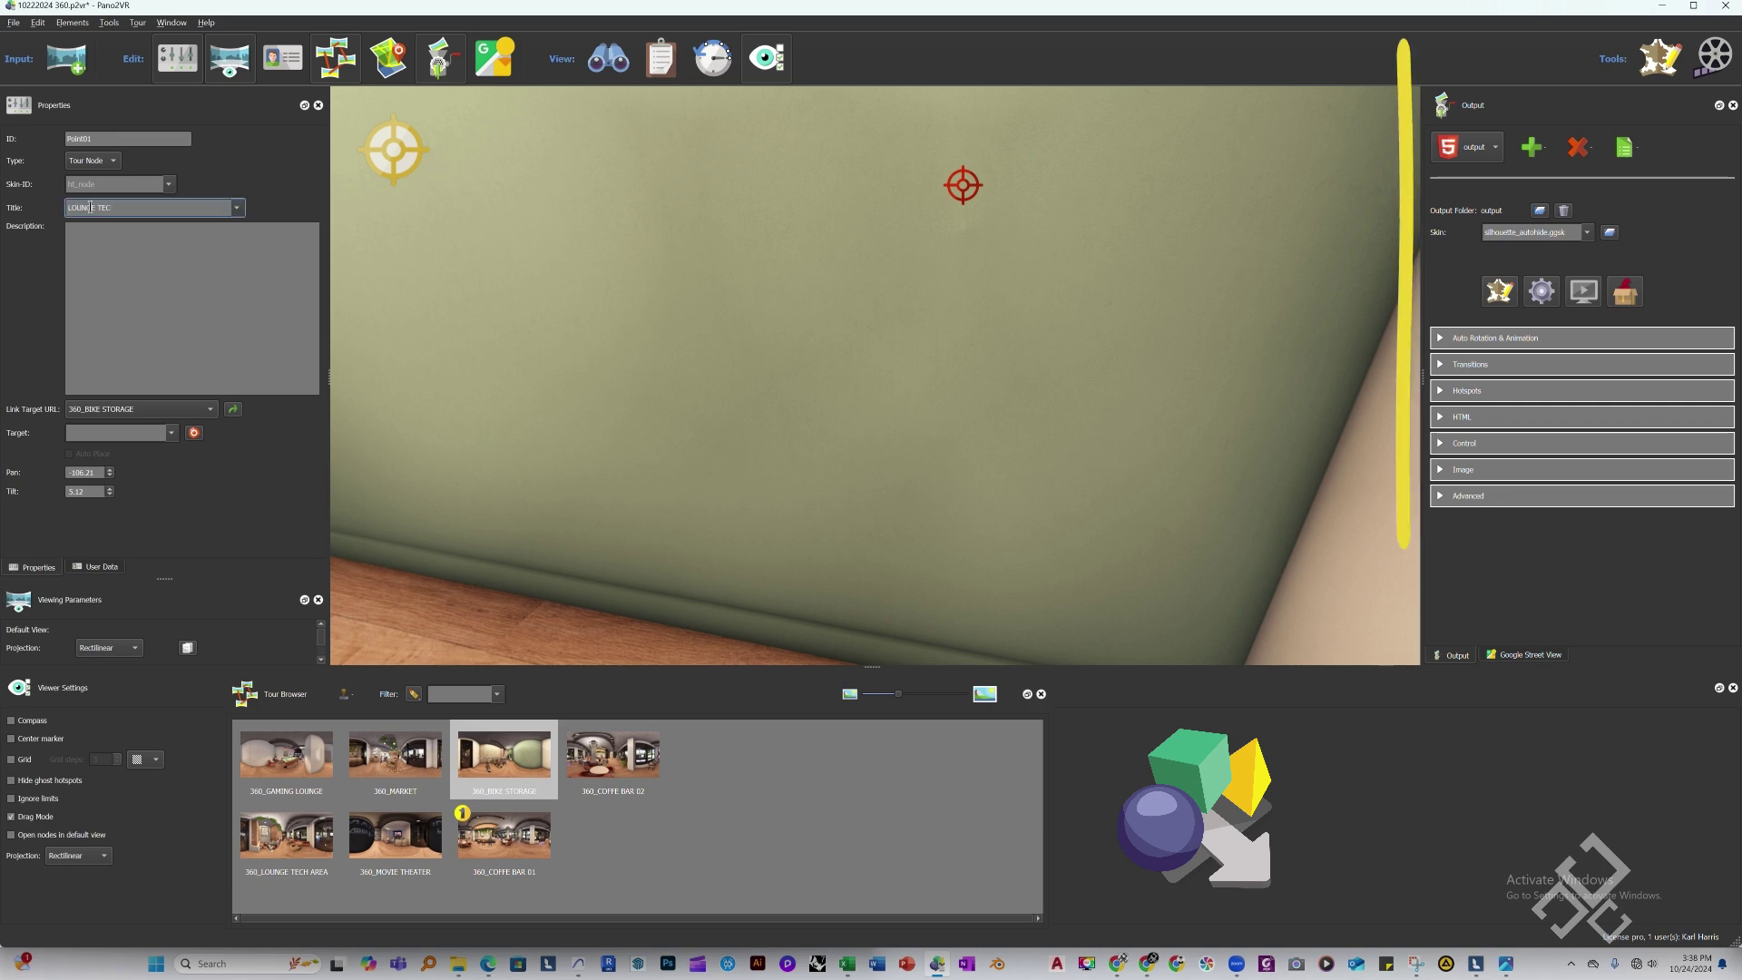
{"action": "type", "text": "H AREA"}
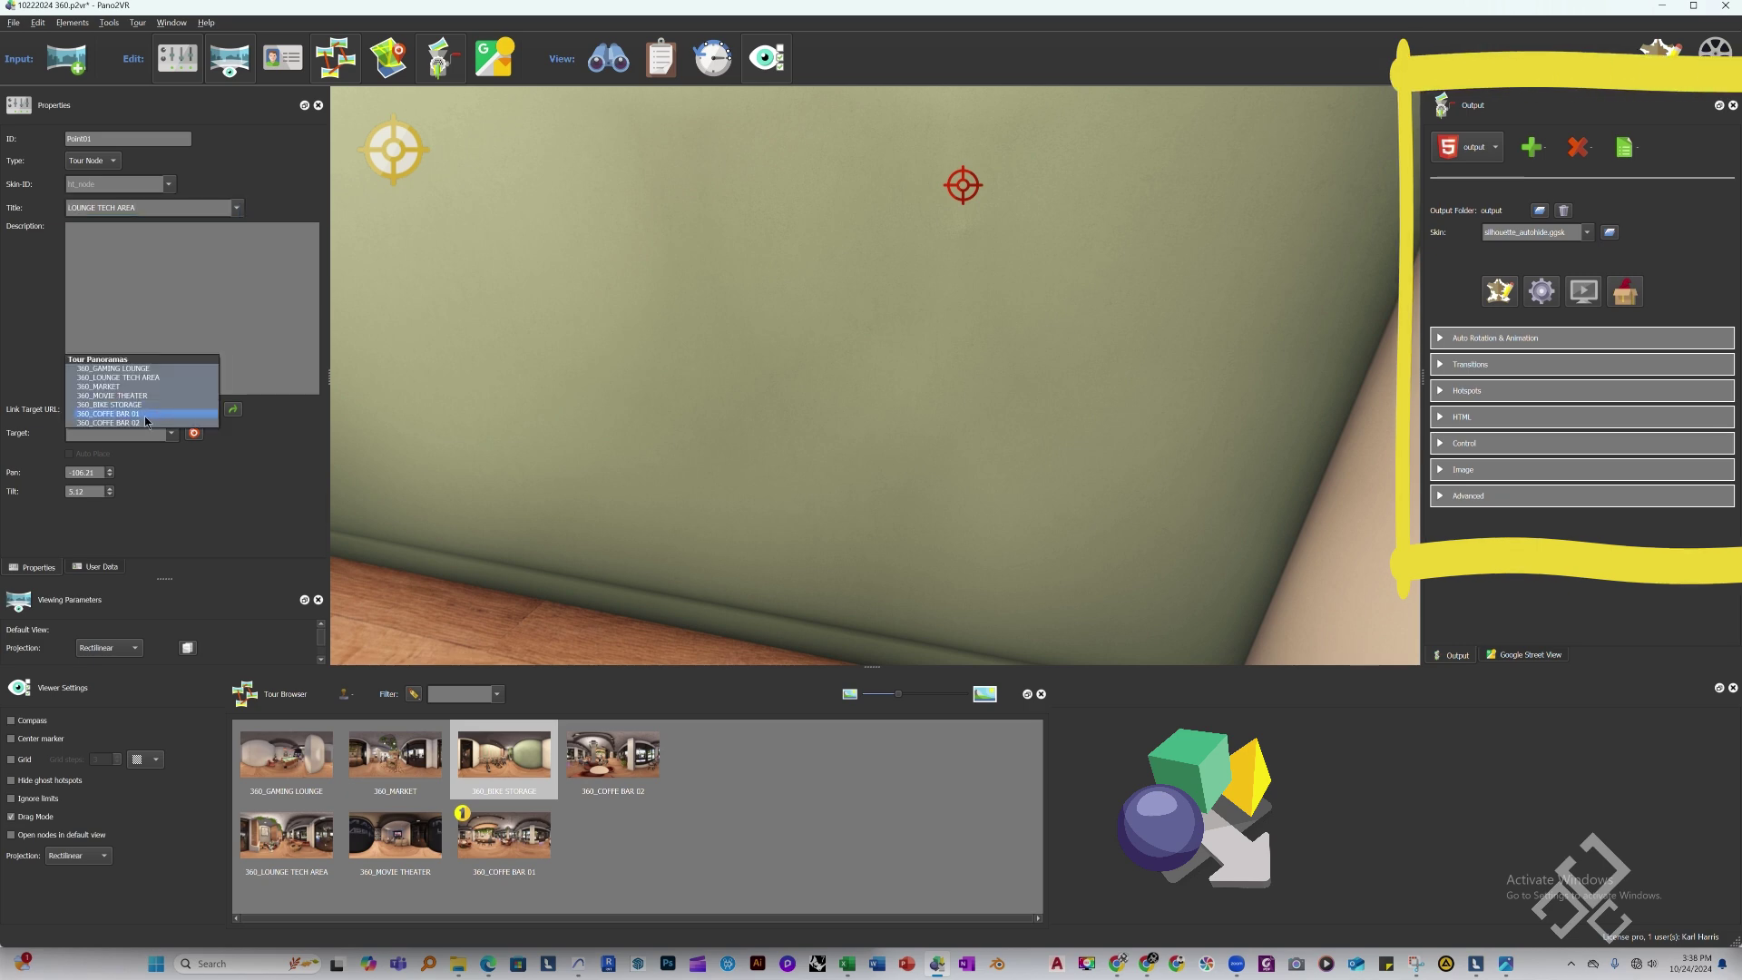
Export the tour as a Garden Gnome Package from the COFFE BAR 01 node, replacing the existing 360.ggpkg in the 10222024 folder
{"action": "double_click", "coordinate": [505, 848]}
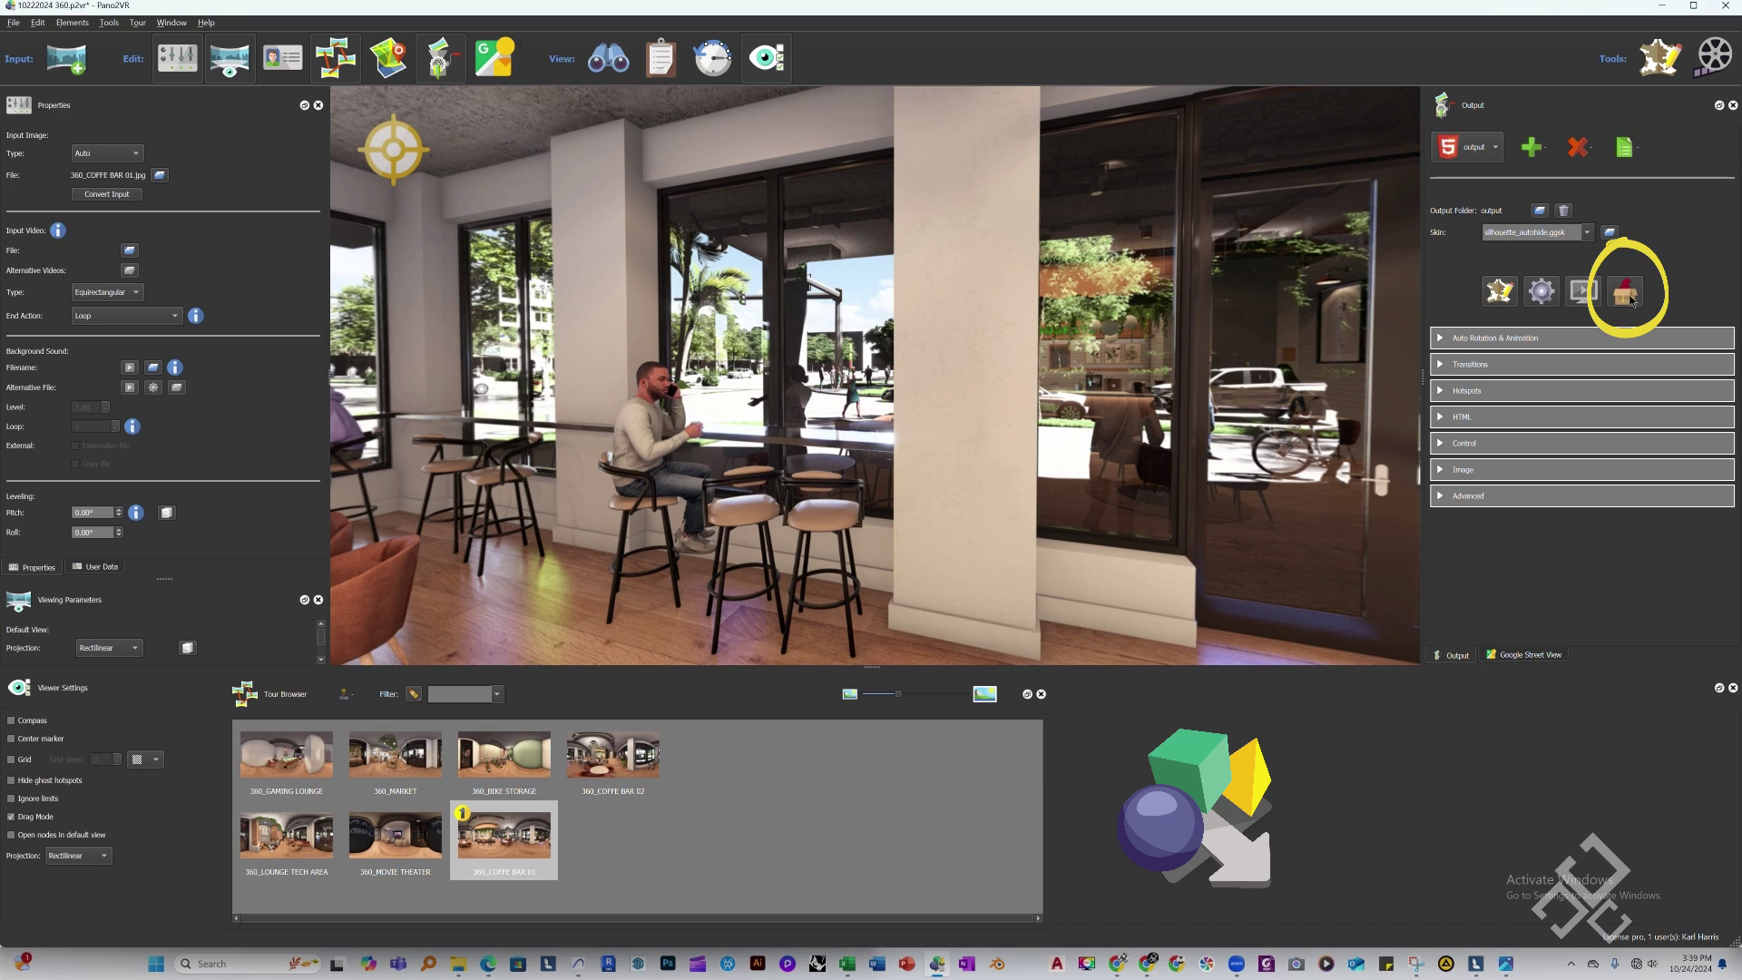
{"action": "left_click", "coordinate": [1625, 293]}
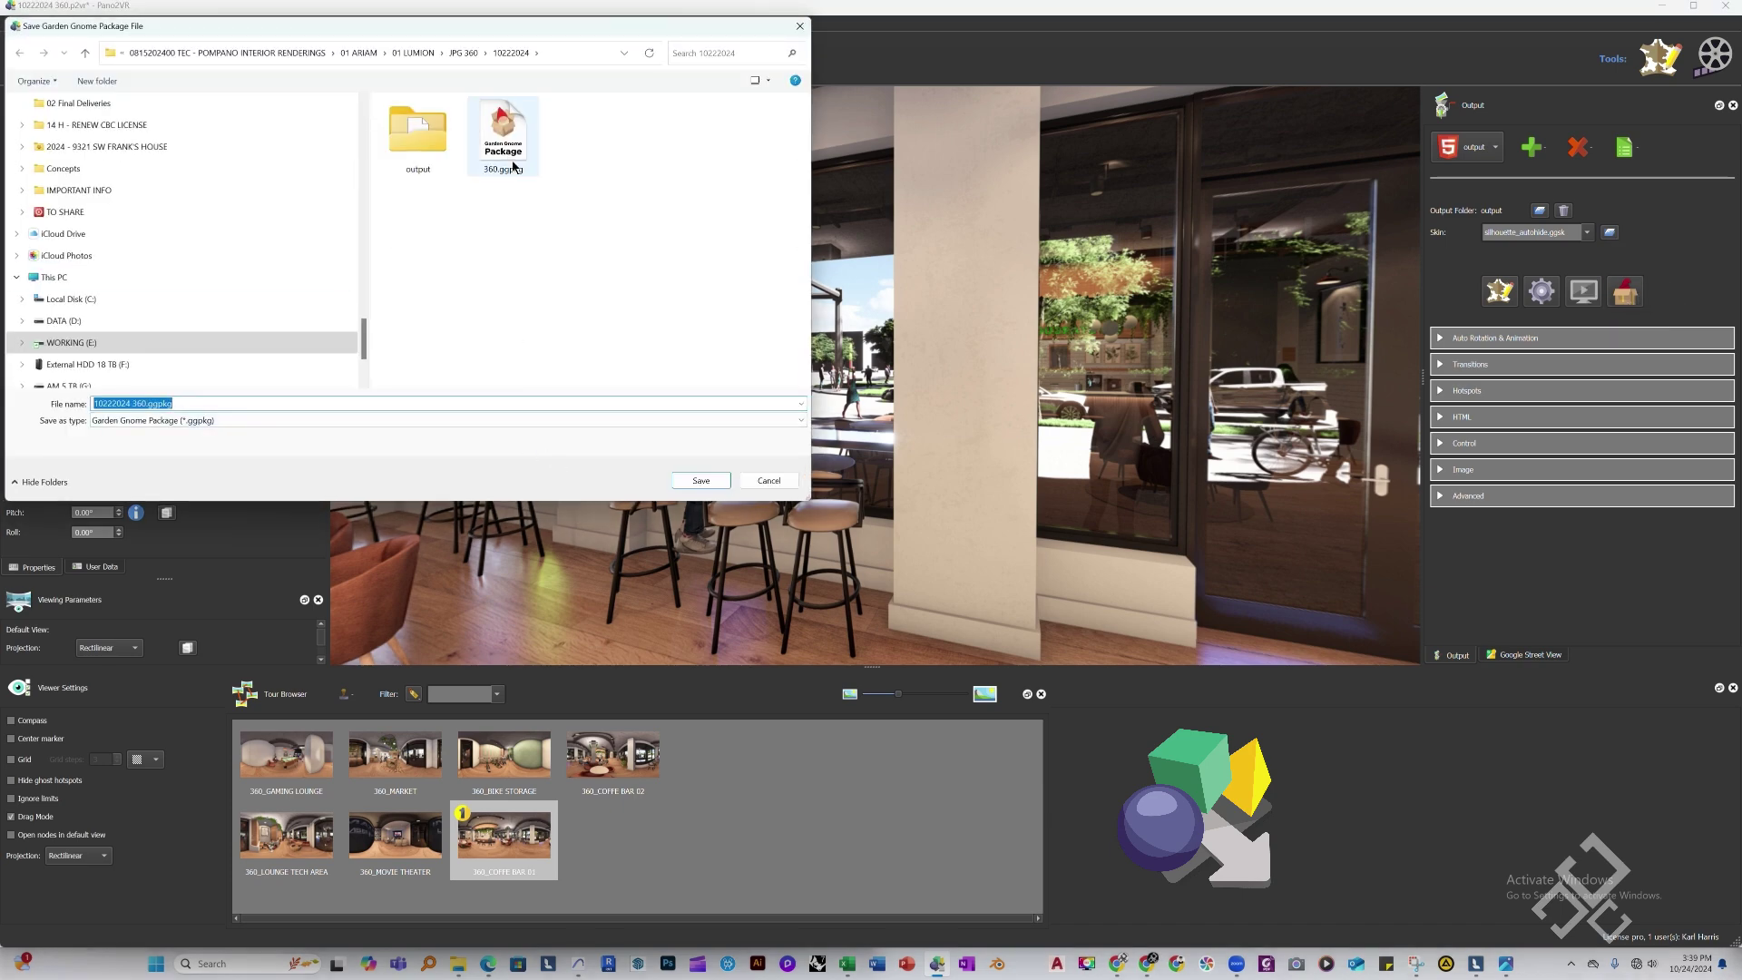
{"action": "left_click", "coordinate": [701, 481]}
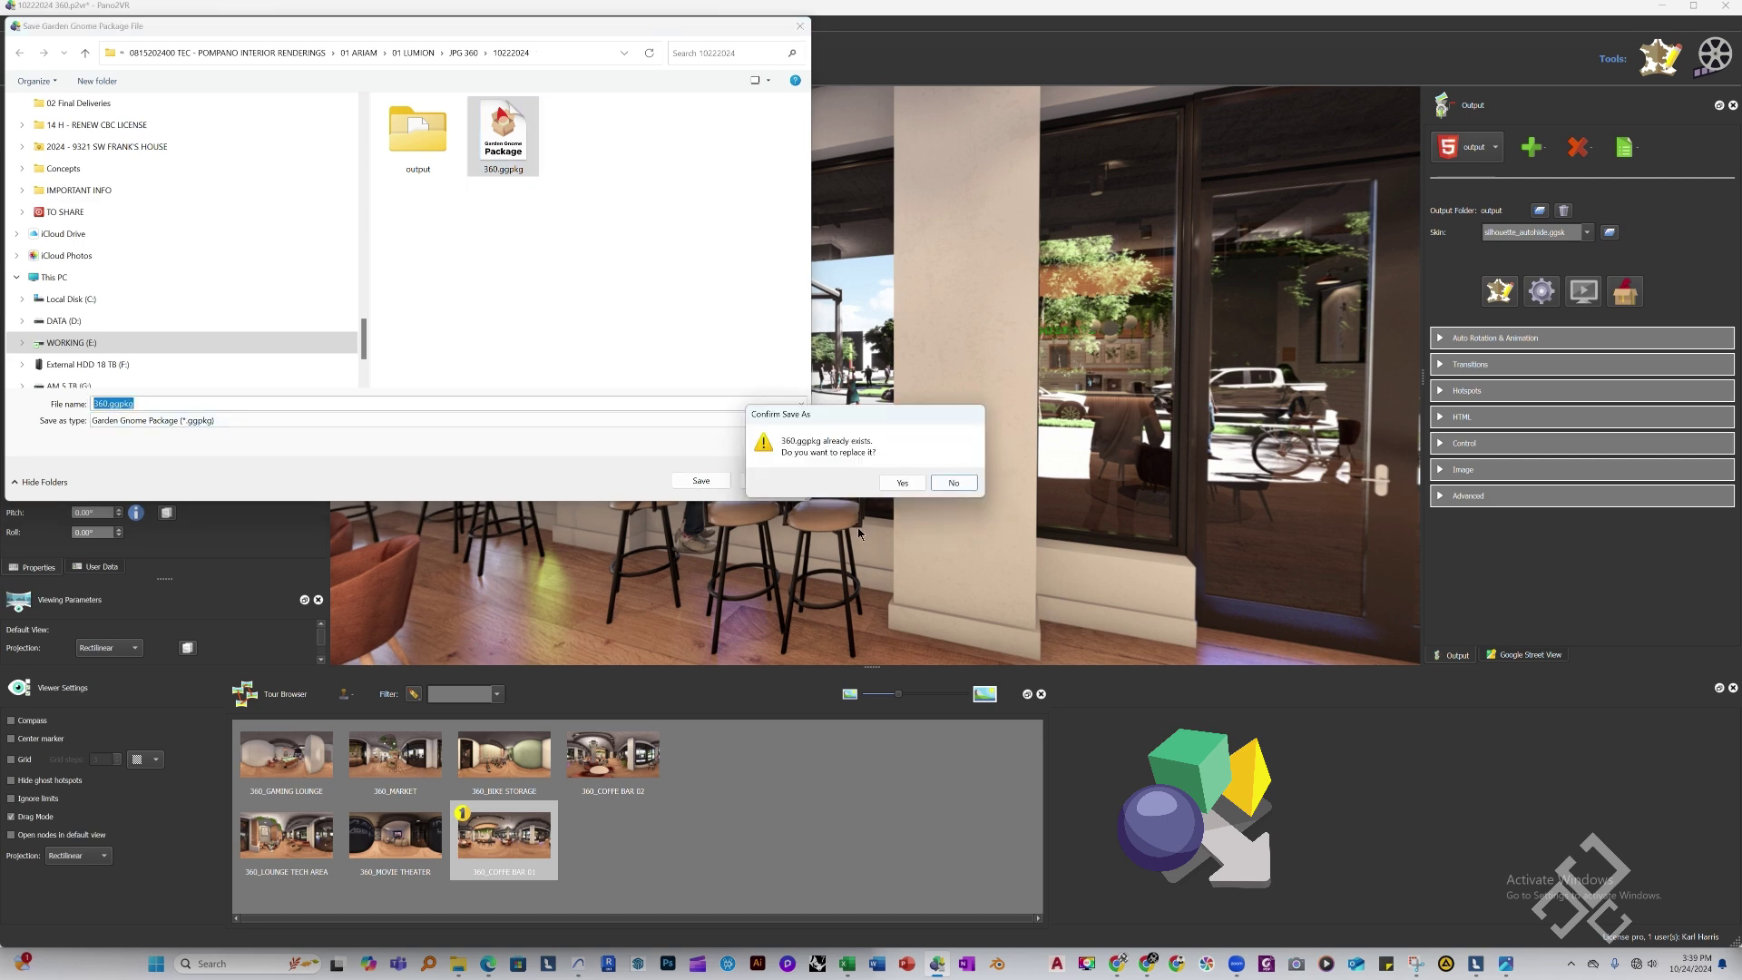
{"action": "left_click", "coordinate": [902, 484]}
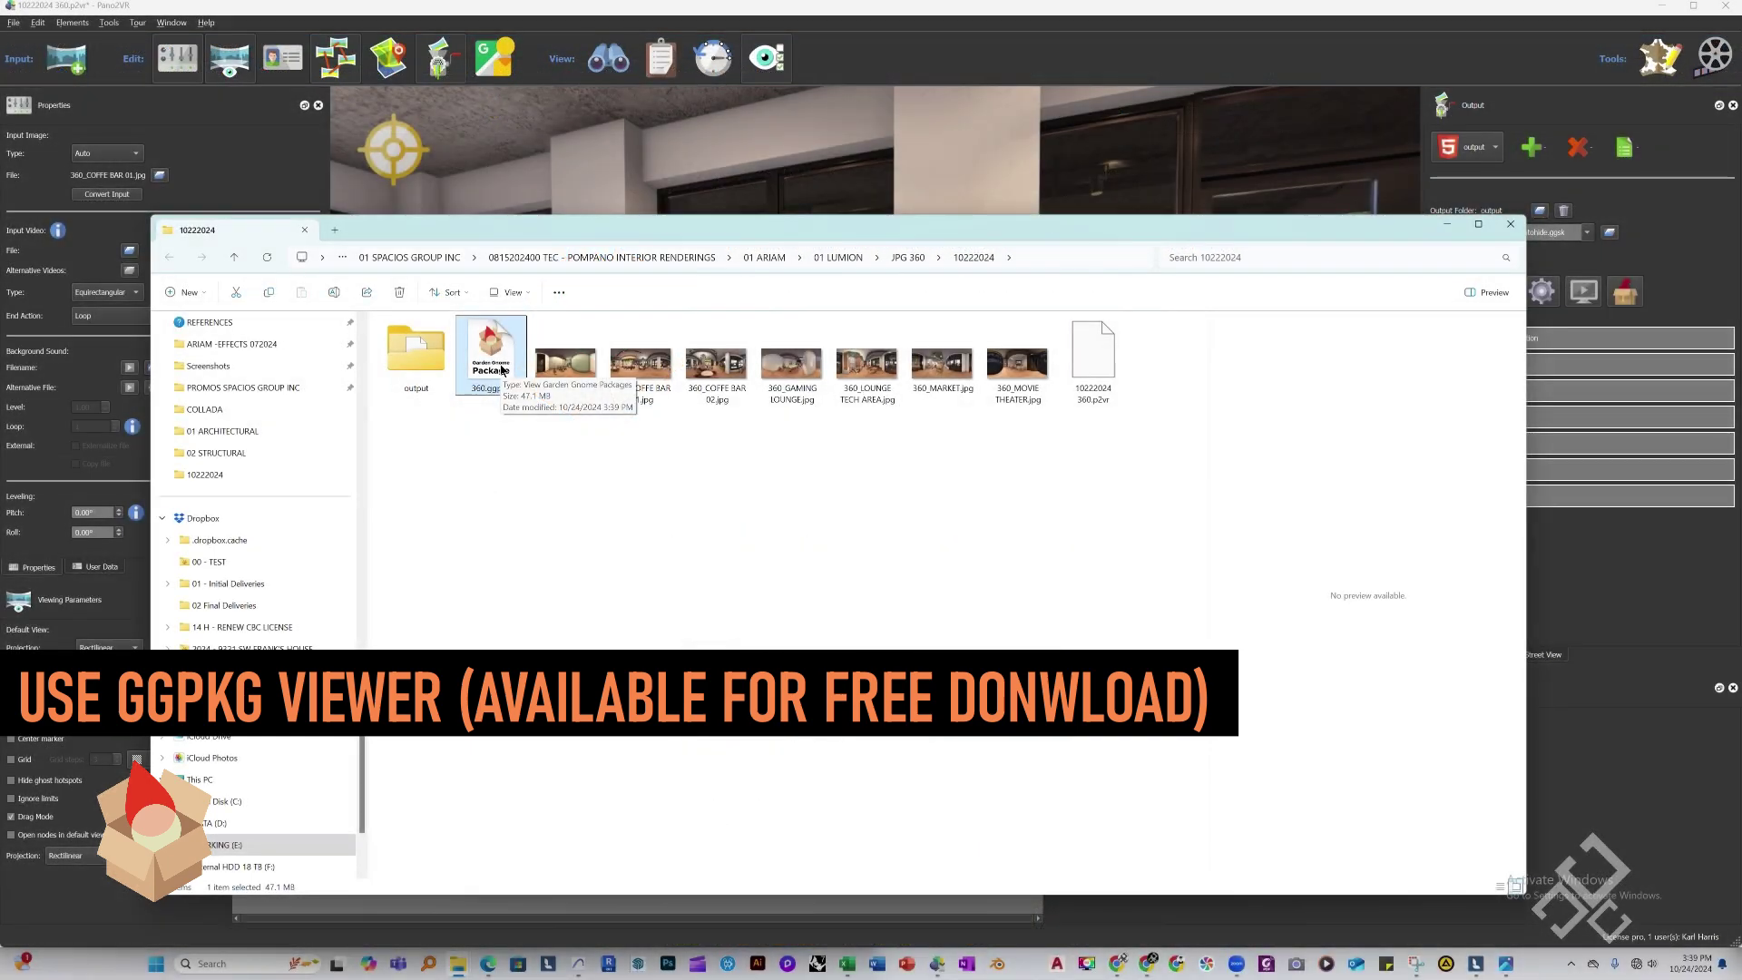
Open 360.ggpkg in GGPKG Viewer, toggle the auto rotation and show the tour in full screen
{"action": "double_click", "coordinate": [502, 369]}
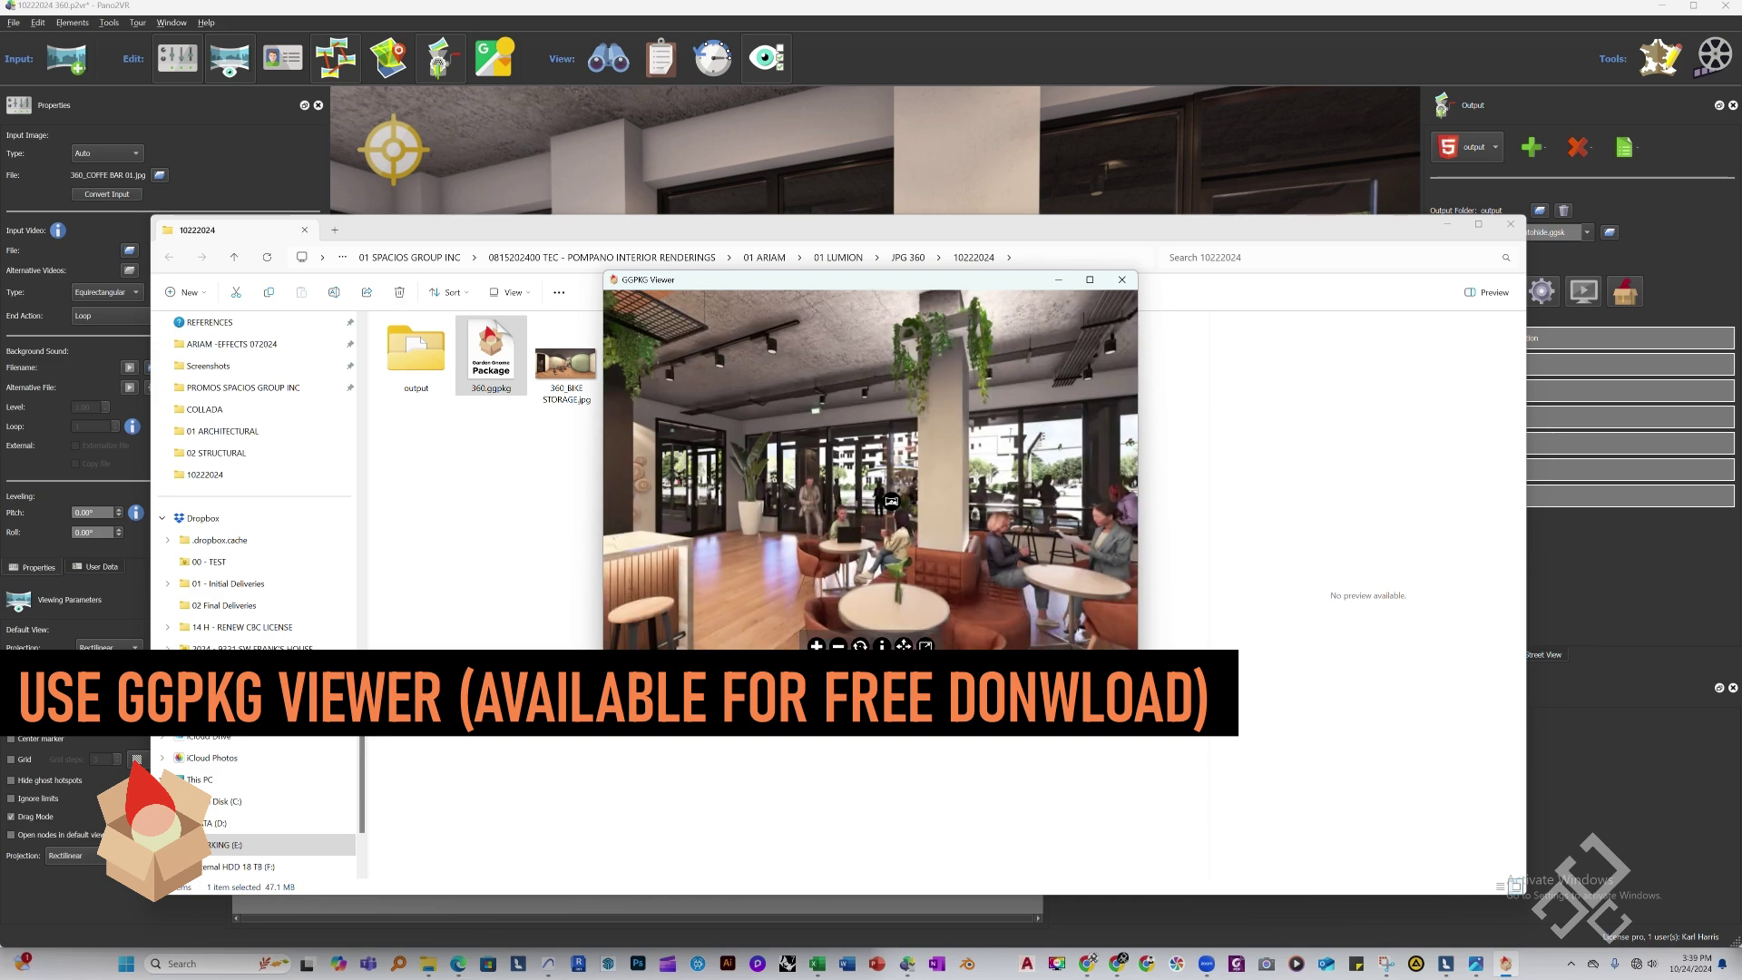
{"action": "left_click", "coordinate": [1090, 280]}
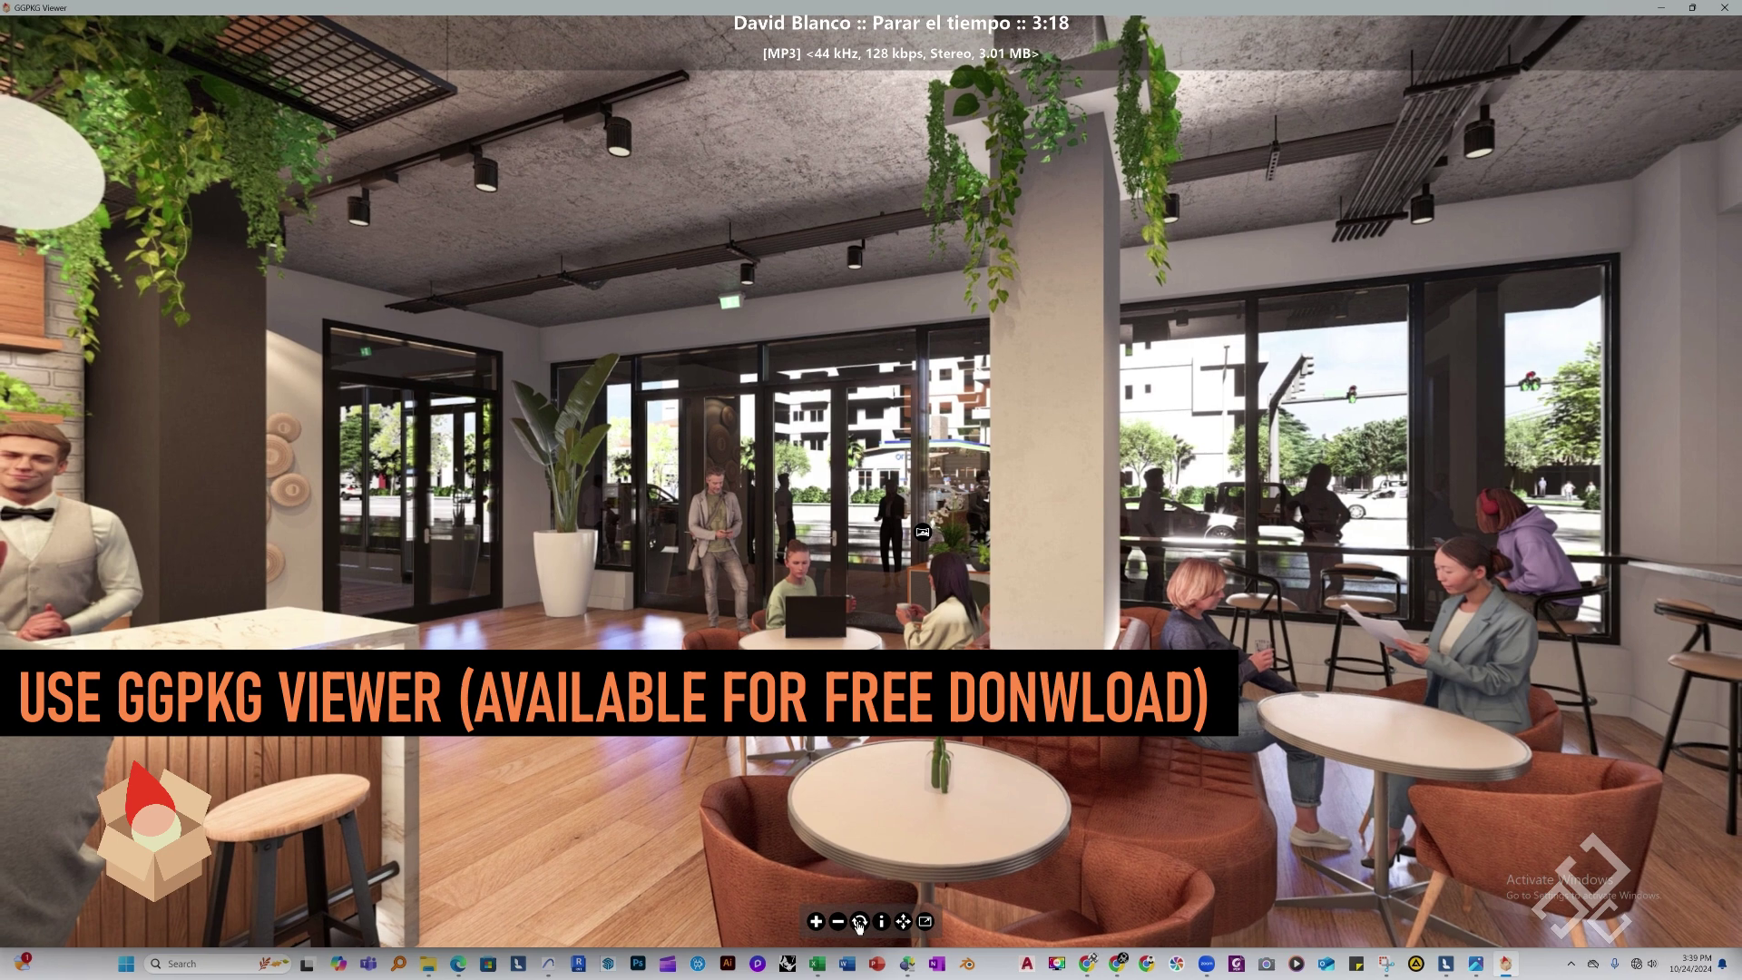
{"action": "left_click", "coordinate": [859, 921]}
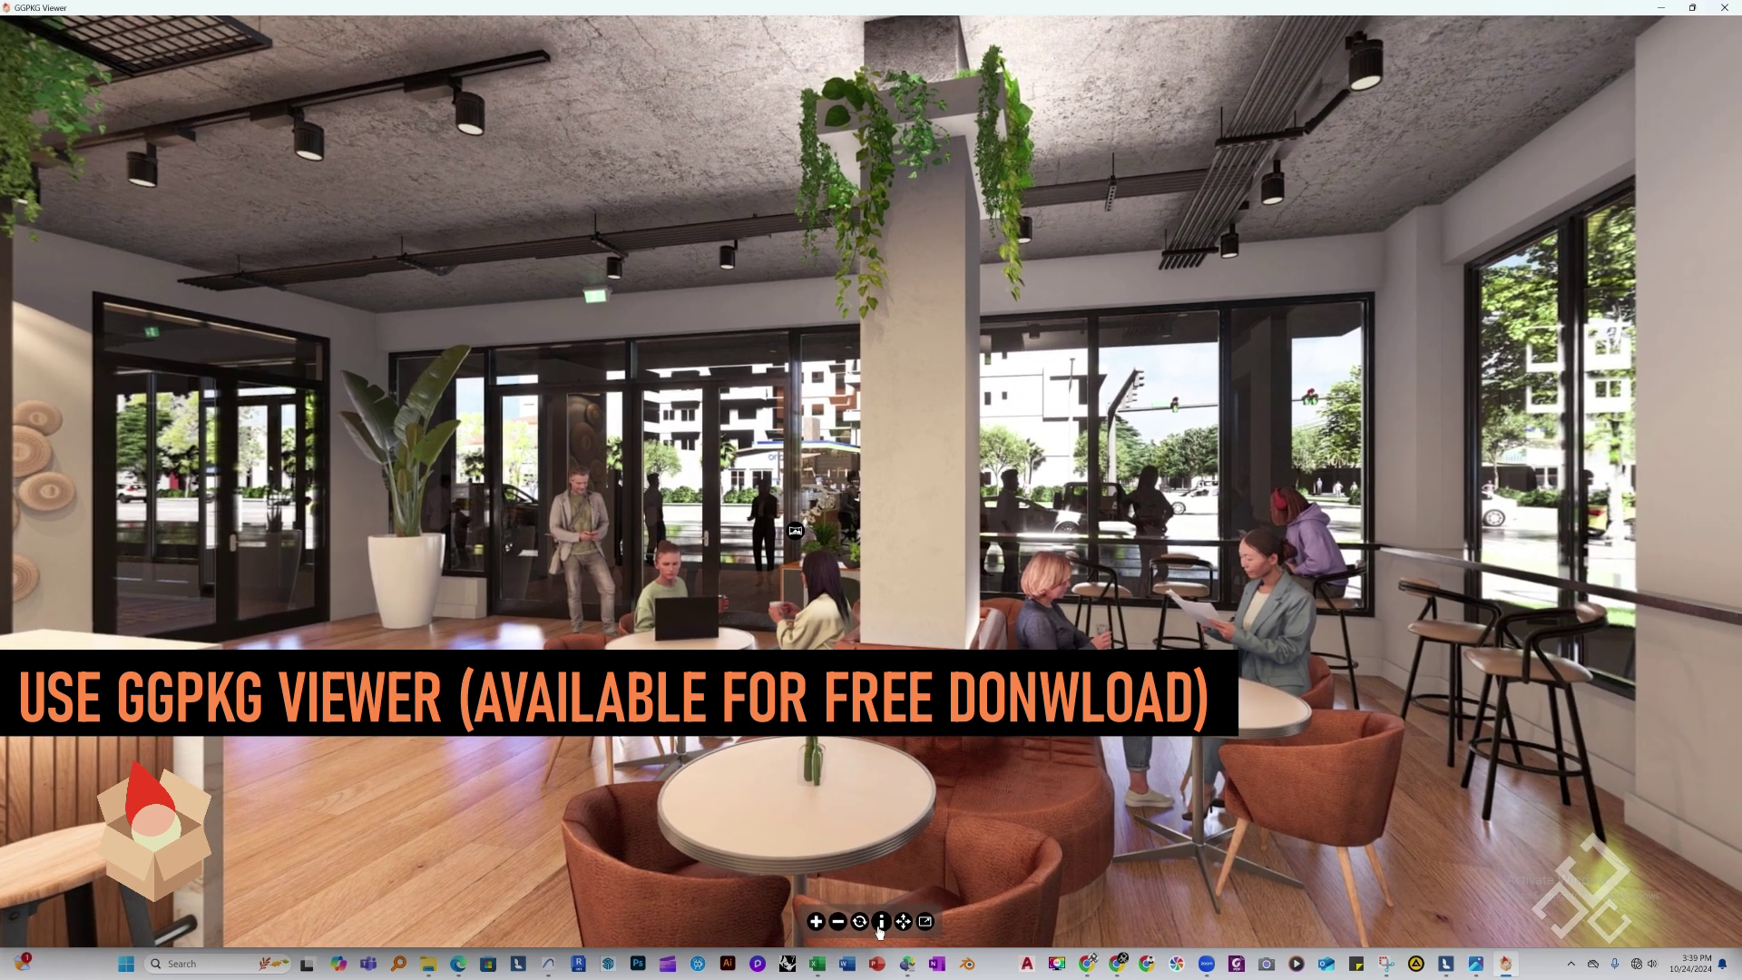
{"action": "left_click", "coordinate": [925, 922]}
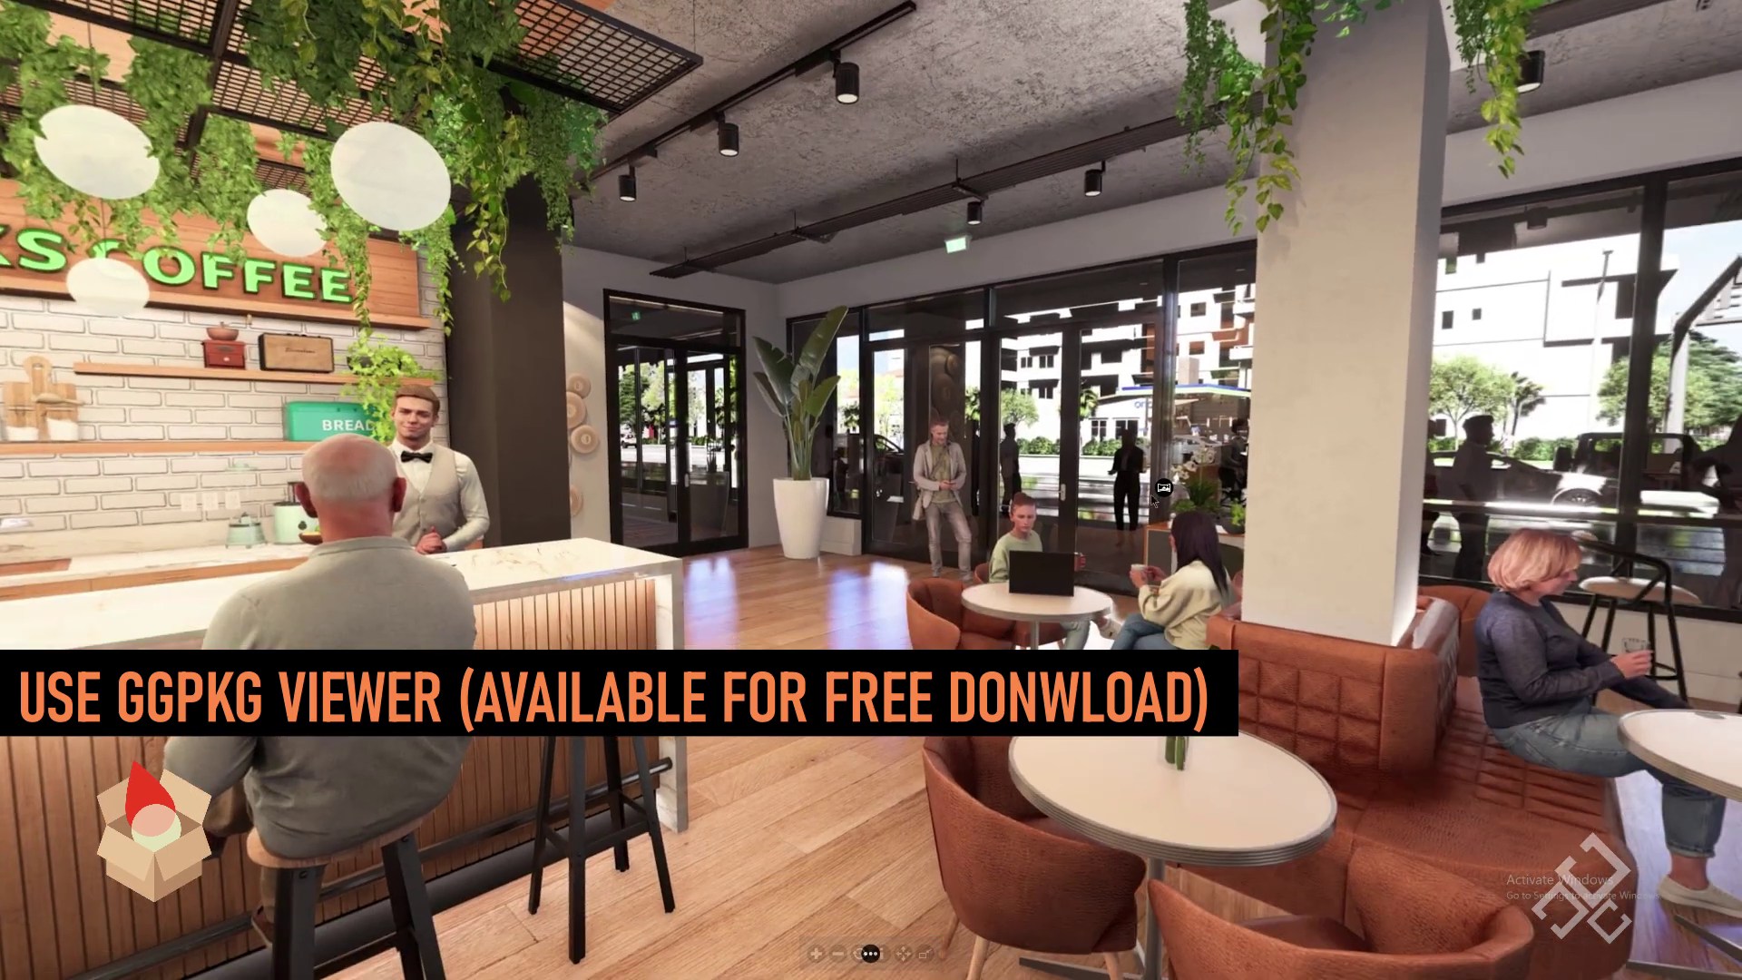
Test the tour's hotspots by moving through the coffee bars, movie theater, gaming lounge, bike storage and lounge tech area
{"action": "left_click", "coordinate": [1150, 494]}
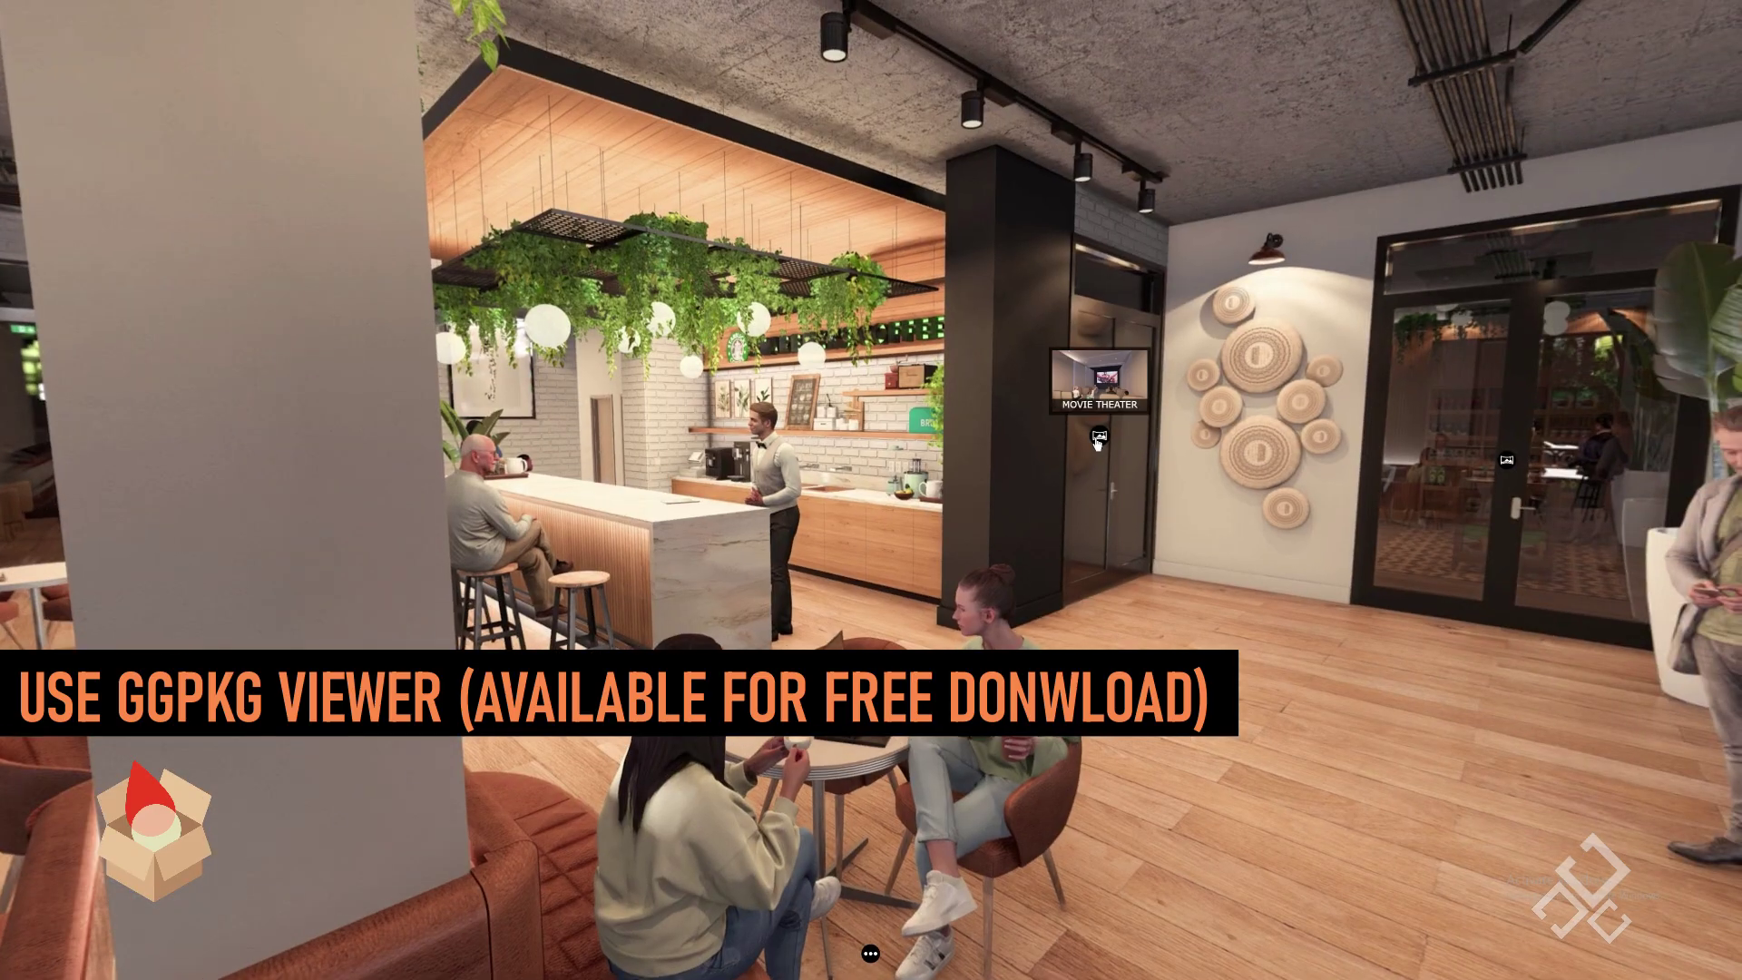
{"action": "left_click", "coordinate": [1098, 440]}
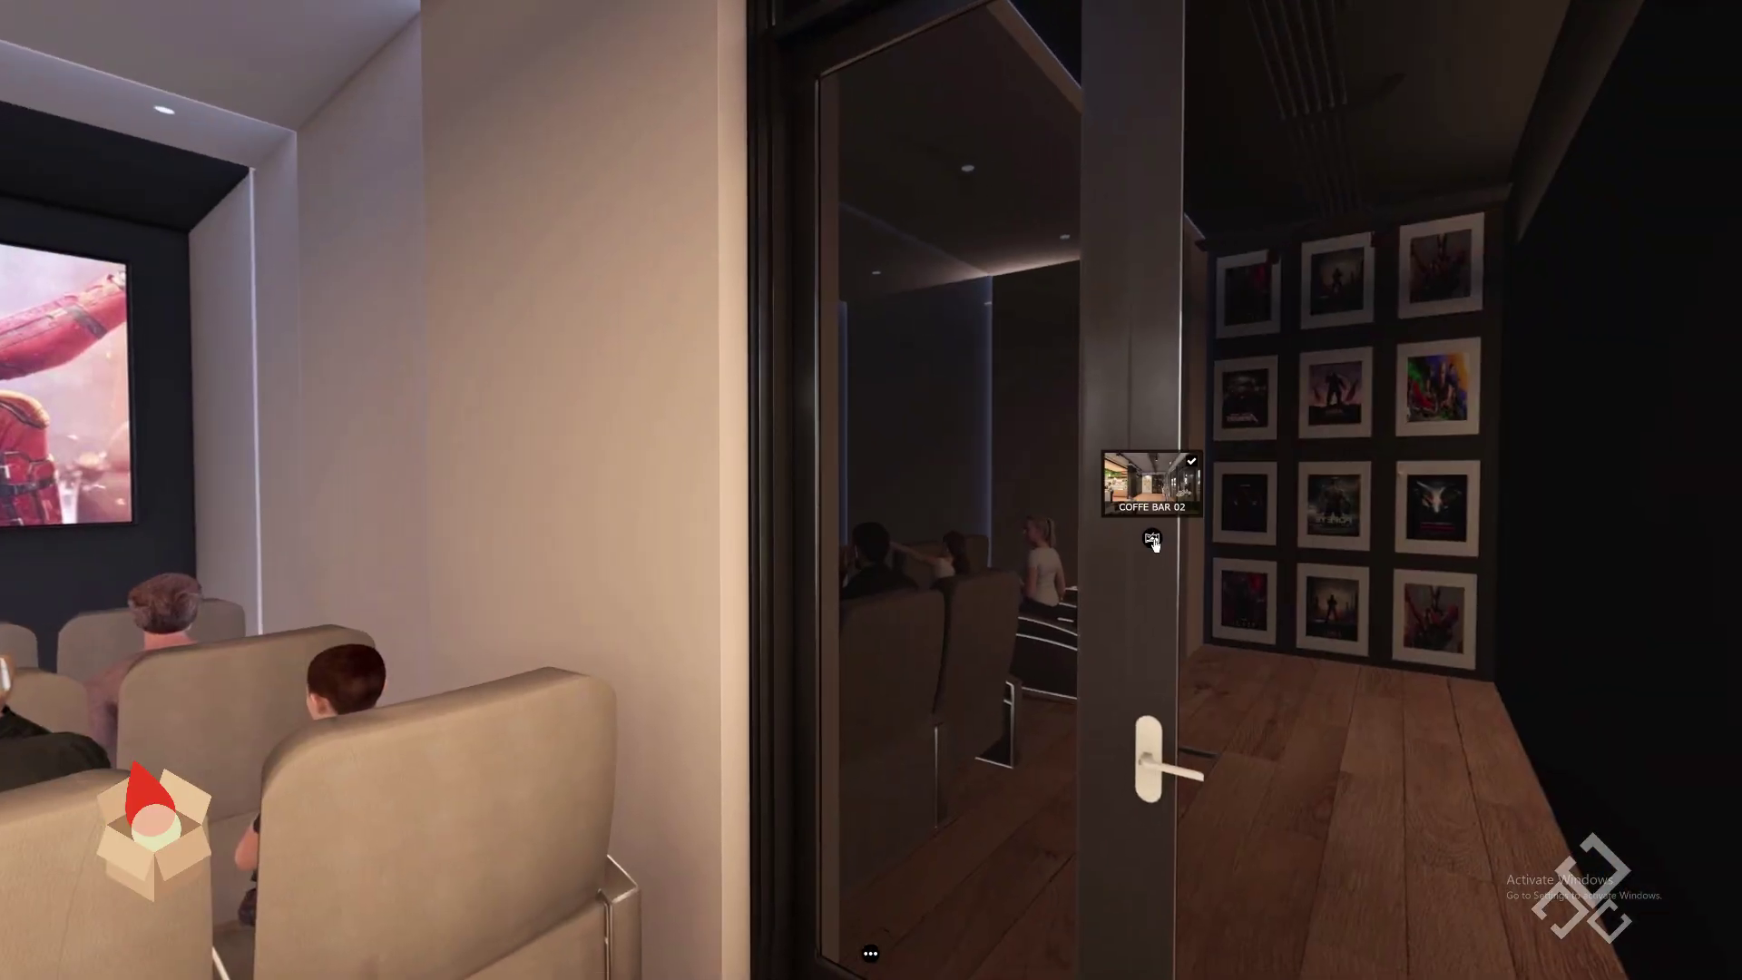
{"action": "left_click", "coordinate": [1145, 542]}
{"action": "left_click", "coordinate": [836, 535]}
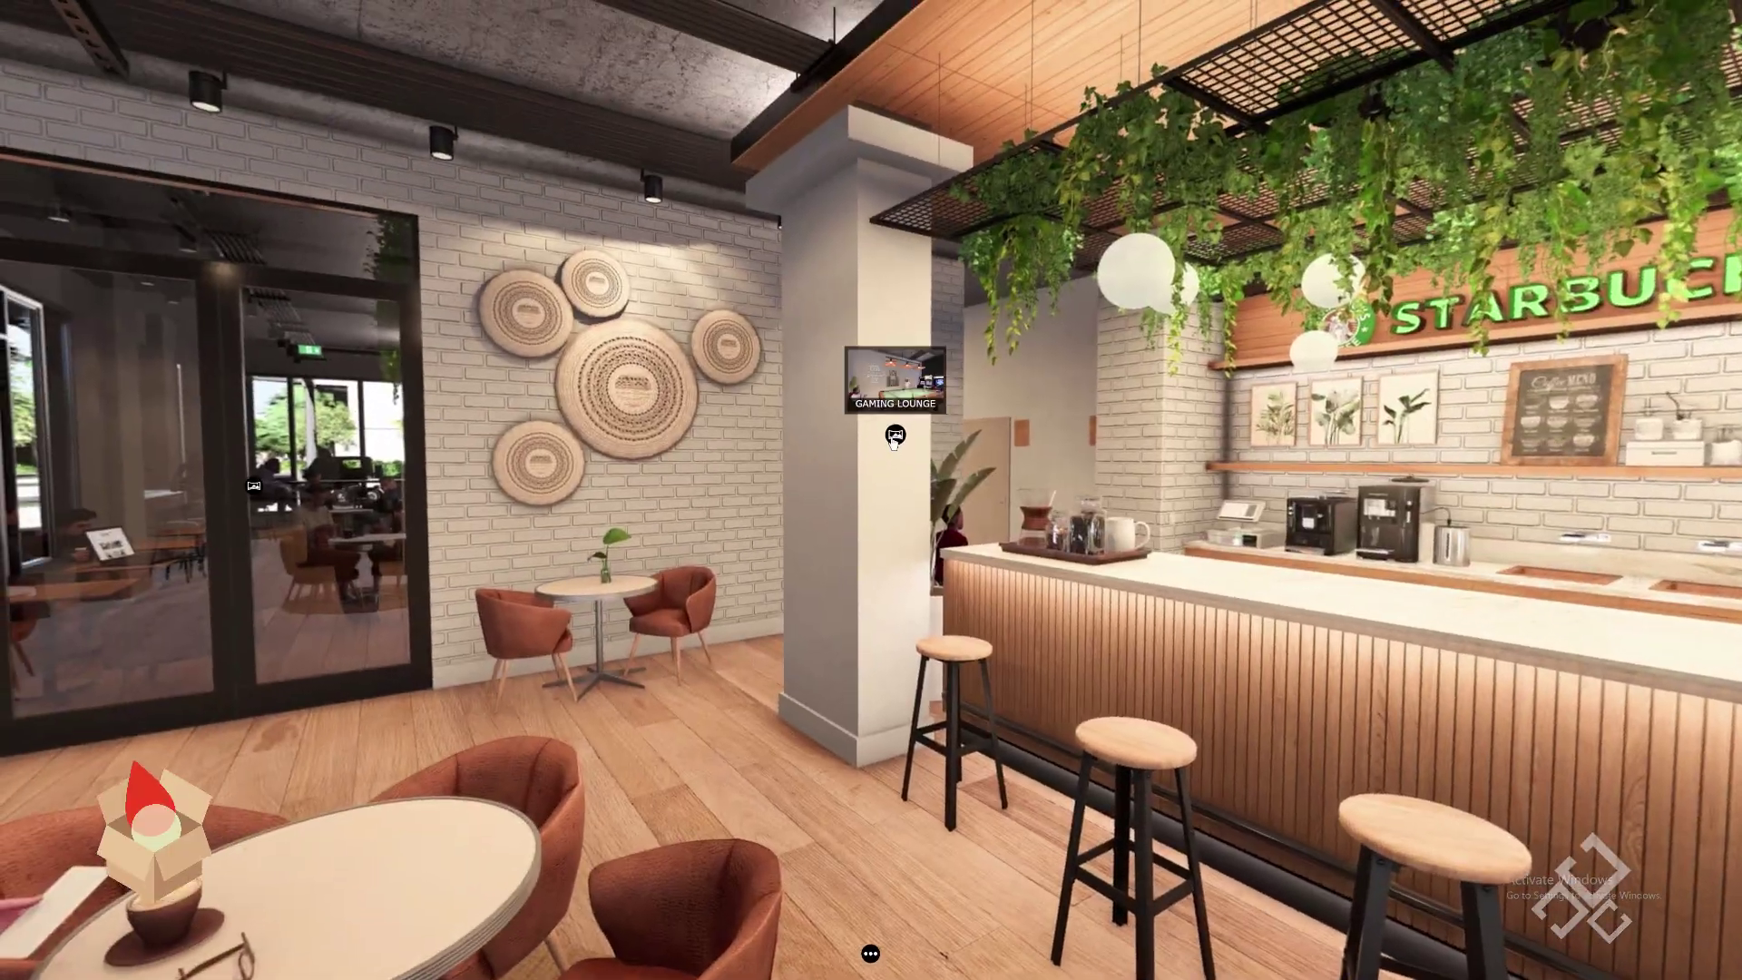
{"action": "left_click", "coordinate": [894, 438]}
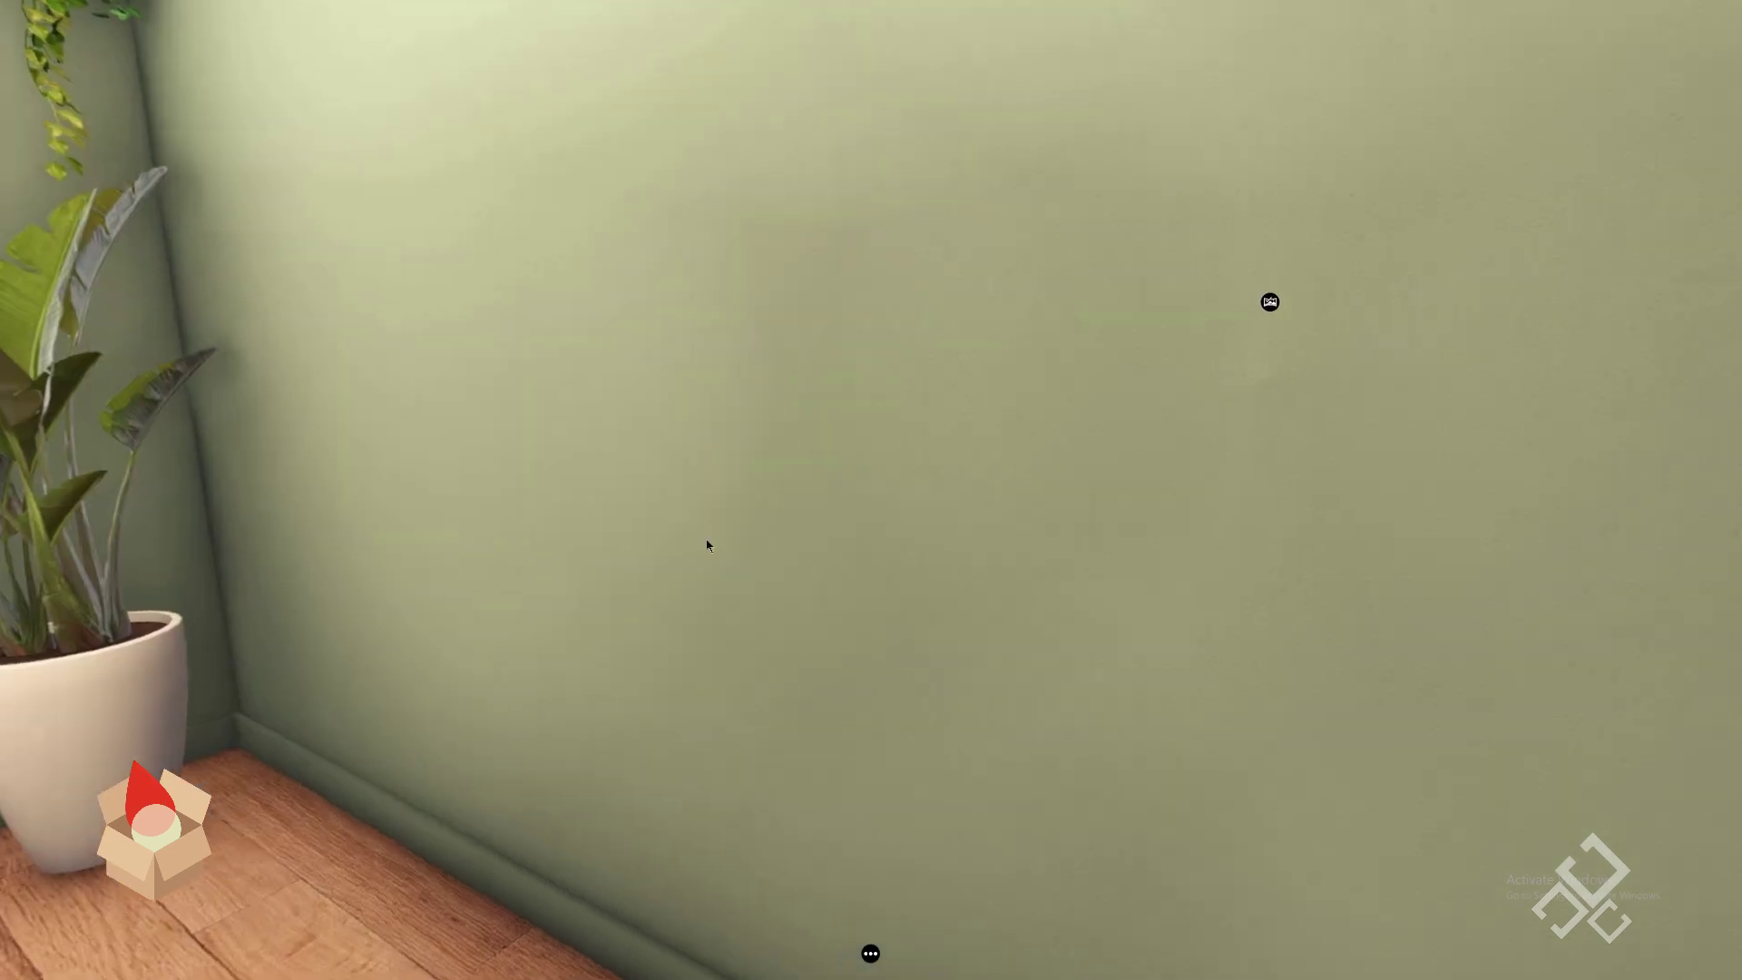
{"action": "left_click", "coordinate": [1270, 302]}
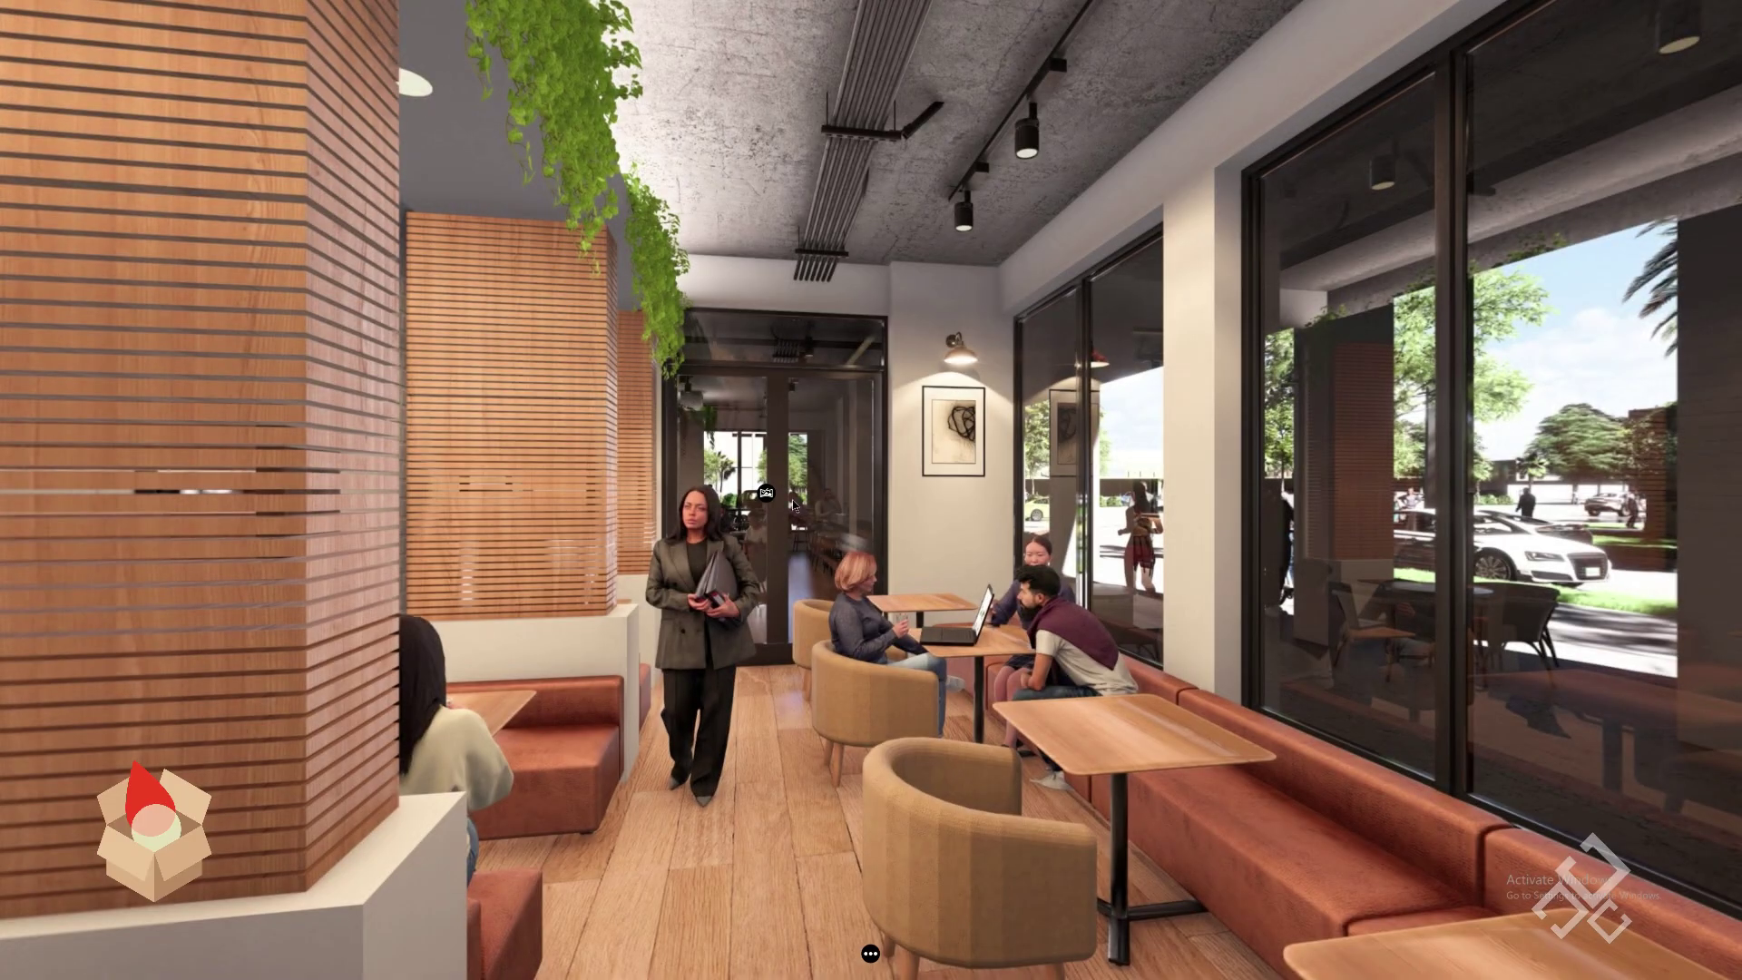